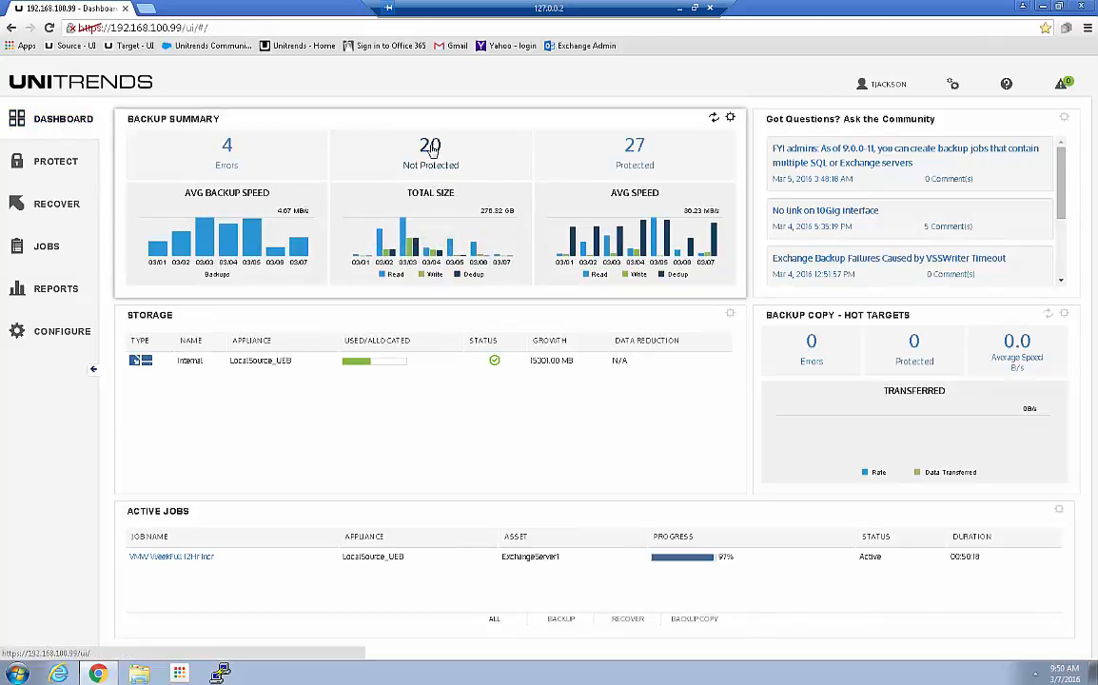
# Step: Open the Protection Summary report from the '20 Not Protected' count on the Dashboard
pyautogui.click(432, 149)
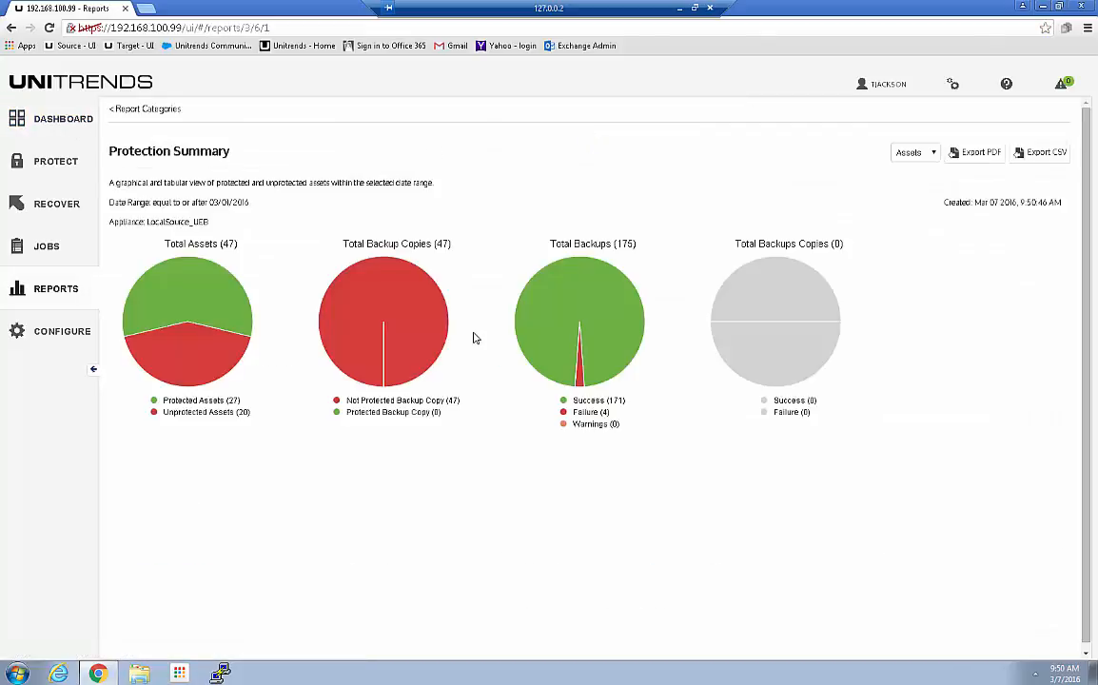
# Step: List all 47 assets on one page, scroll to LinuxServer2's Oracle rows, then minimize the browser
pyautogui.scroll(-3, 498, 412)
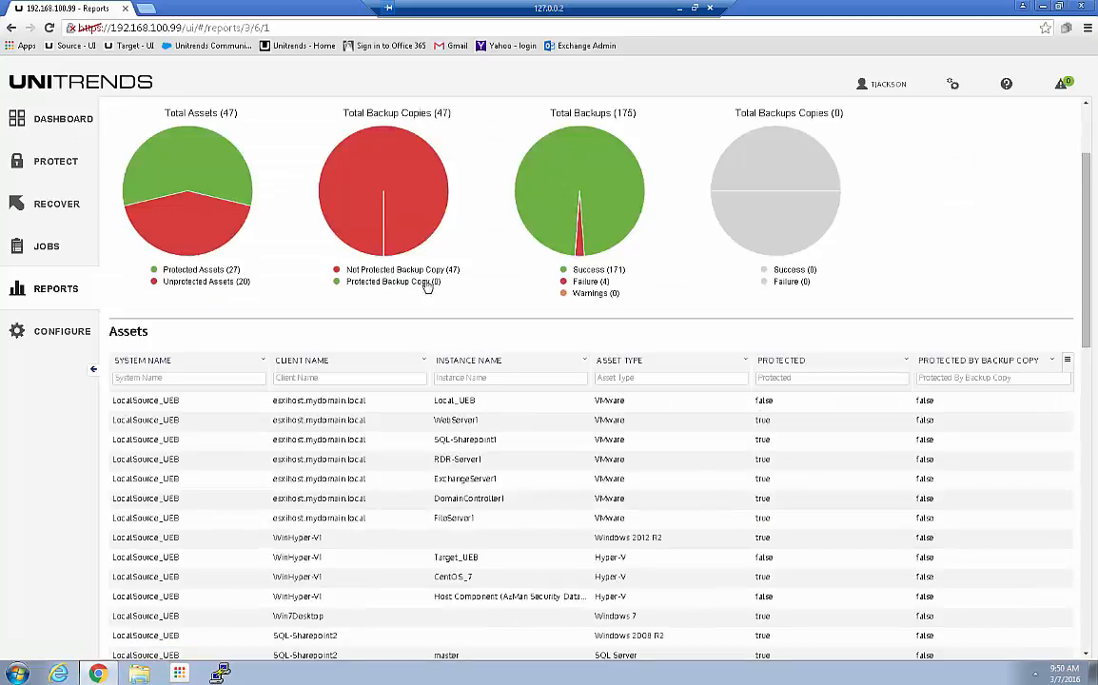
pyautogui.scroll(3, 428, 284)
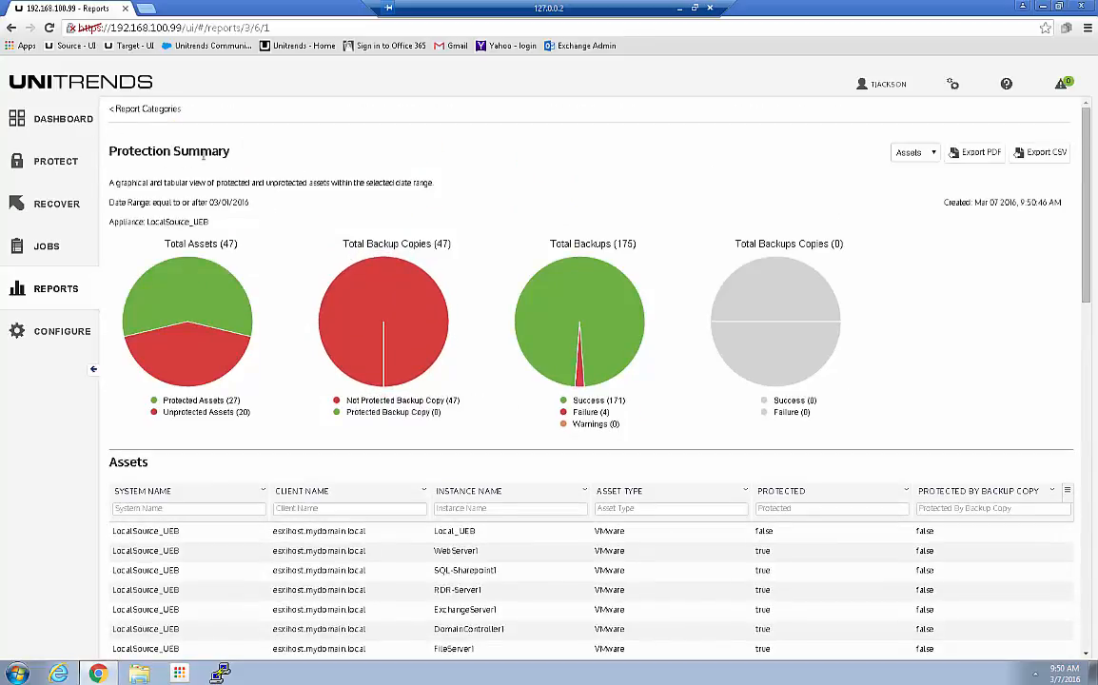
pyautogui.scroll(-5, 524, 428)
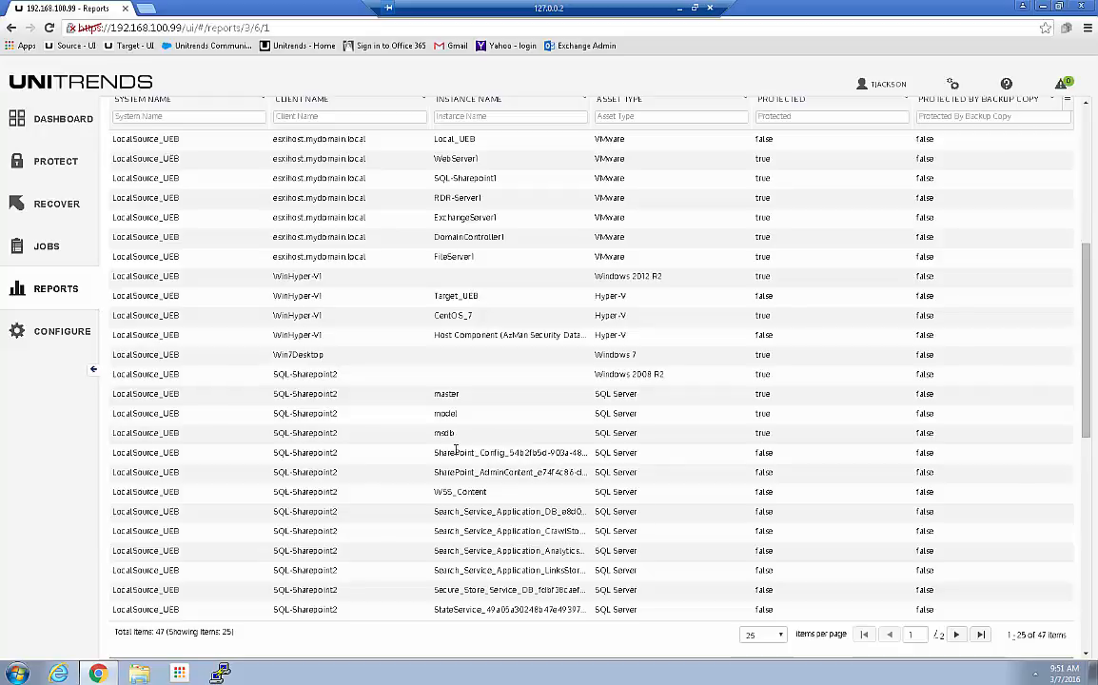
pyautogui.click(765, 633)
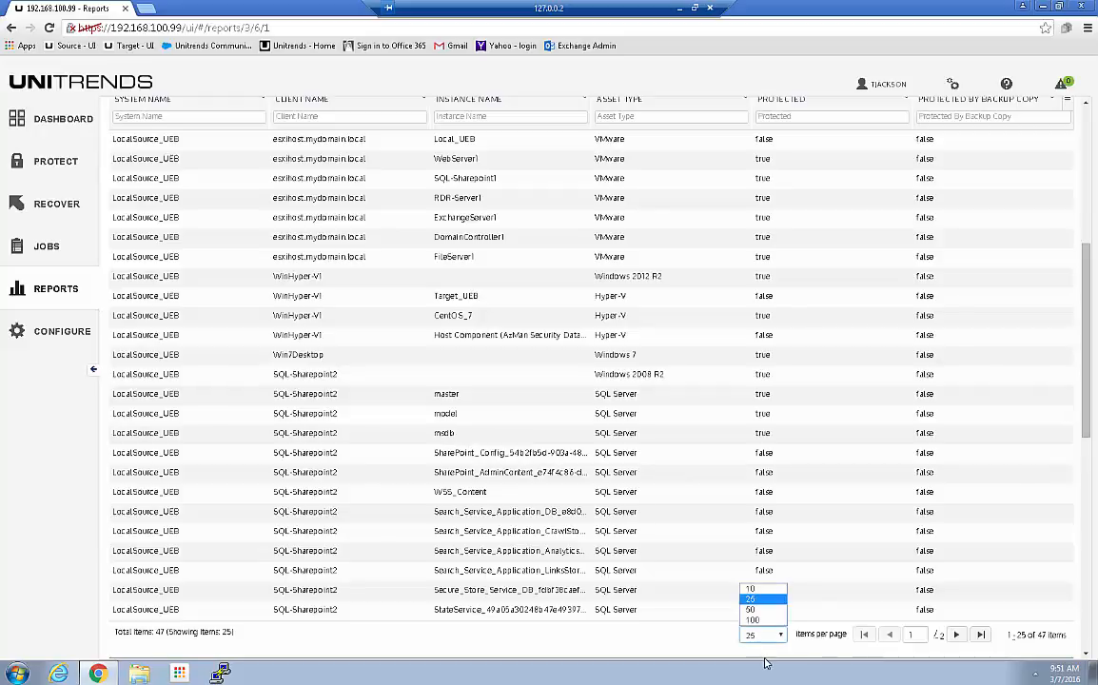
pyautogui.click(752, 620)
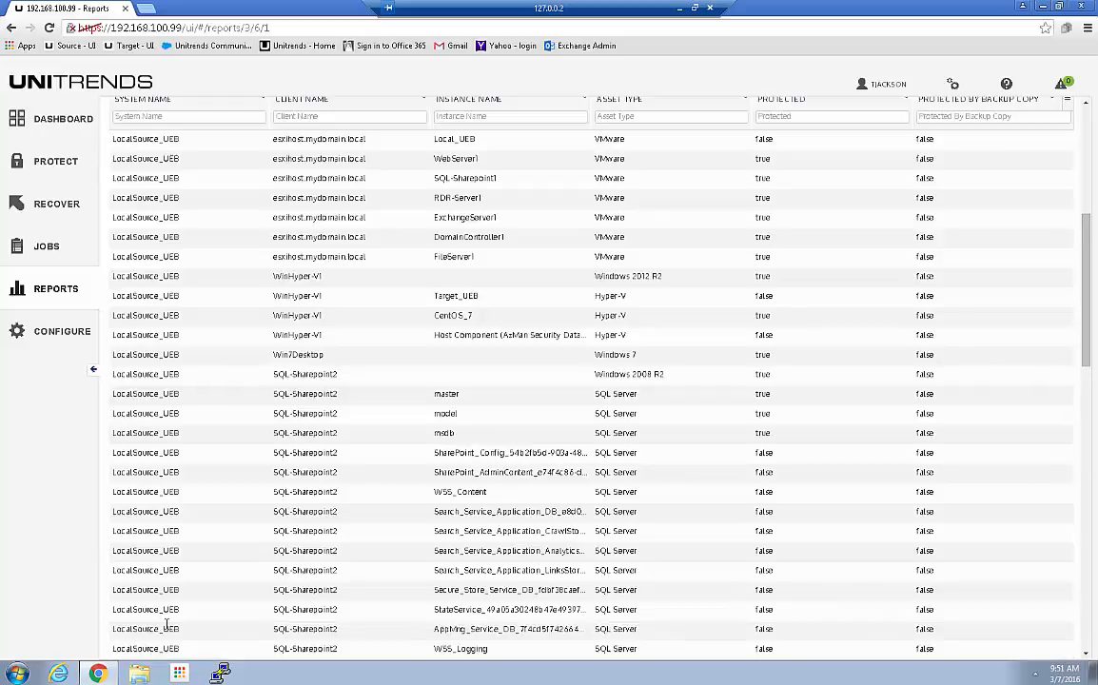
pyautogui.scroll(-3, 226, 595)
pyautogui.scroll(-8, 271, 443)
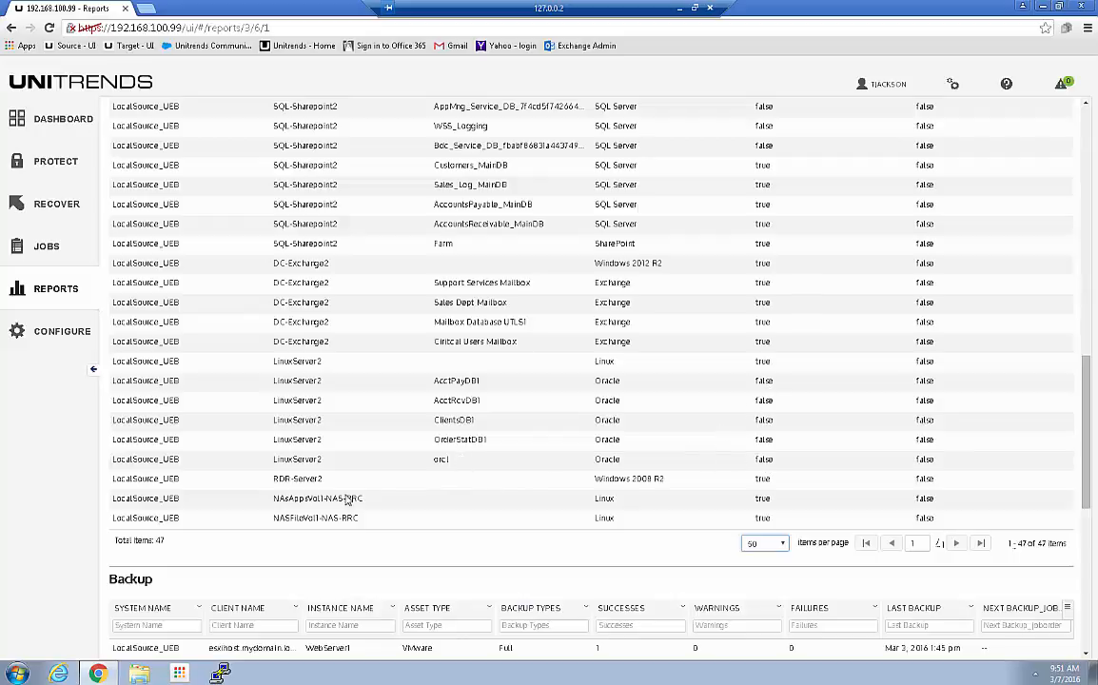
pyautogui.click(1043, 6)
# Step: Launch VNC Viewer and connect to the saved address 192.168.100.102:5901
pyautogui.click(179, 673)
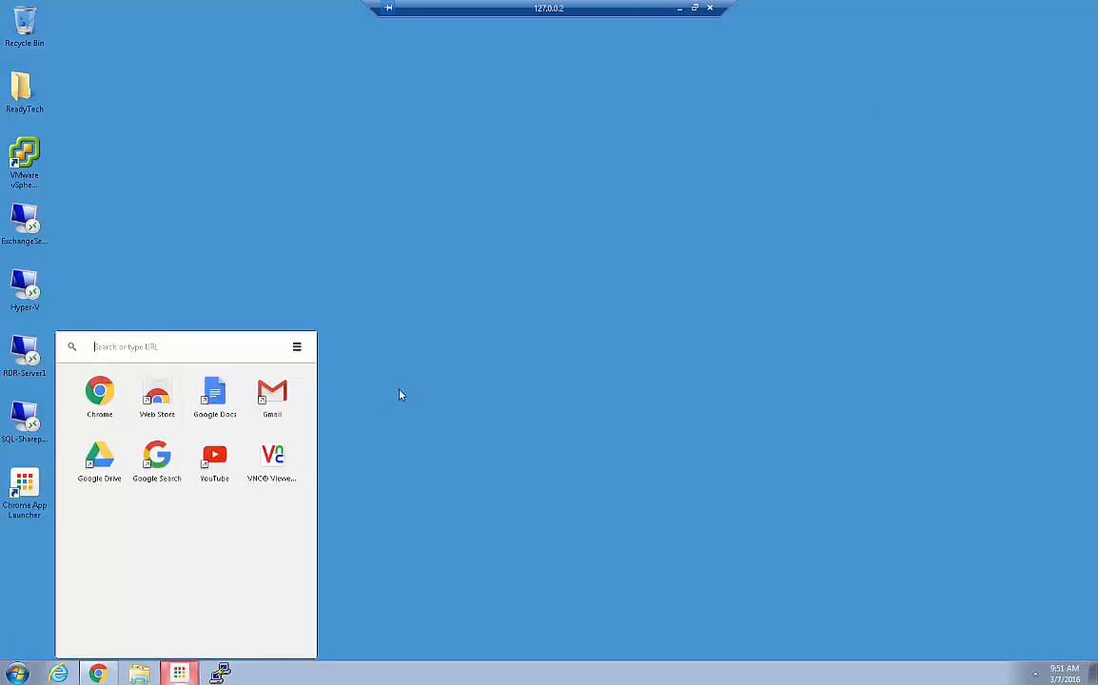
pyautogui.click(270, 462)
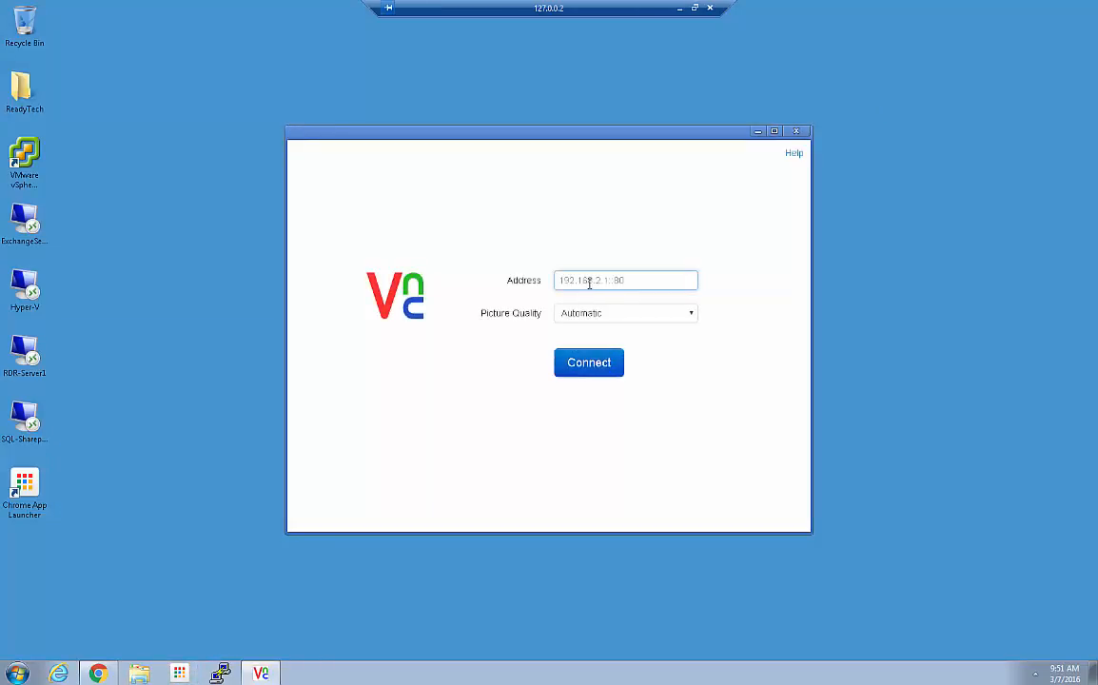
pyautogui.write('1')
pyautogui.click(581, 304)
pyautogui.click(584, 367)
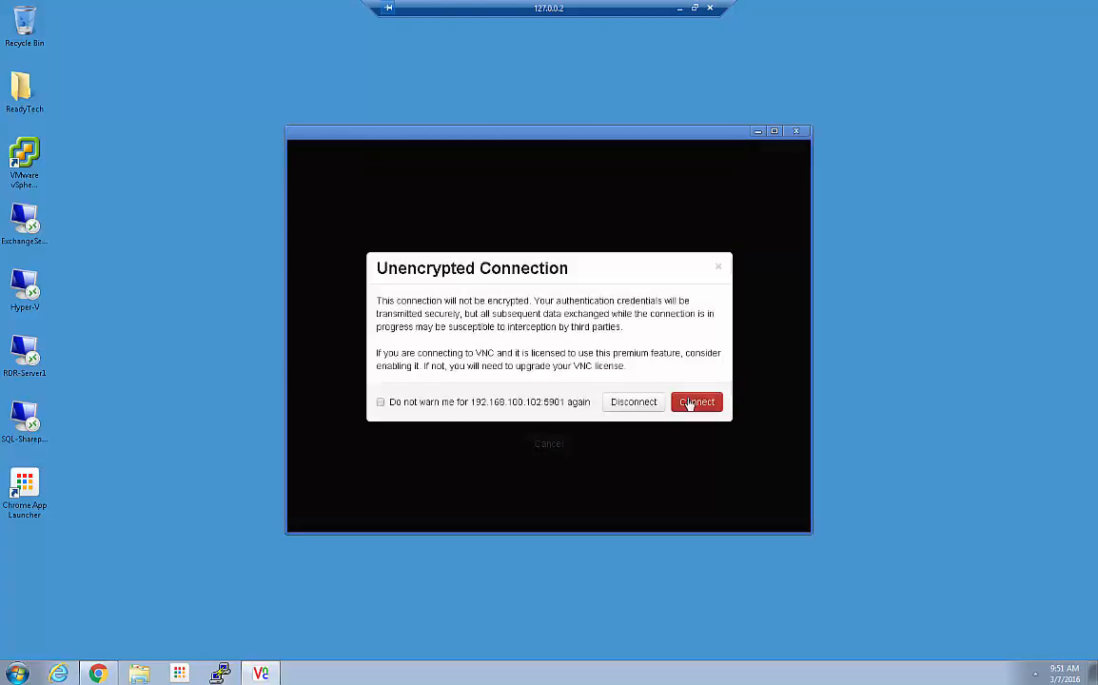
# Step: Accept the unencrypted-connection warning, submit the password, and maximize the remote CentOS desktop
pyautogui.click(692, 403)
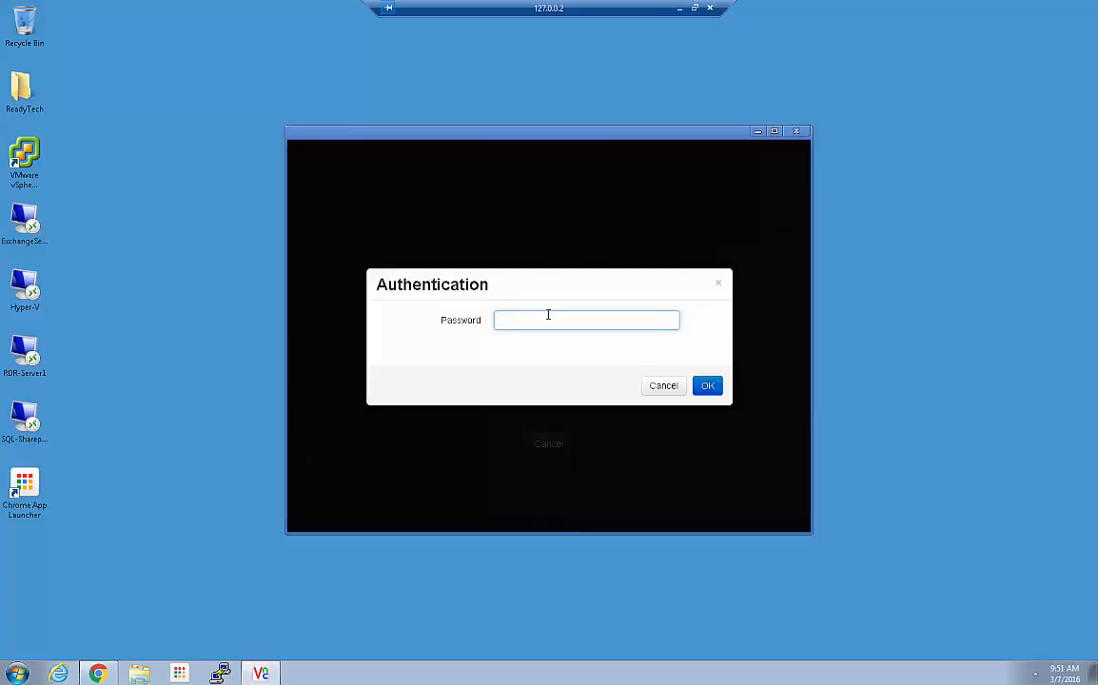
pyautogui.press('Return')
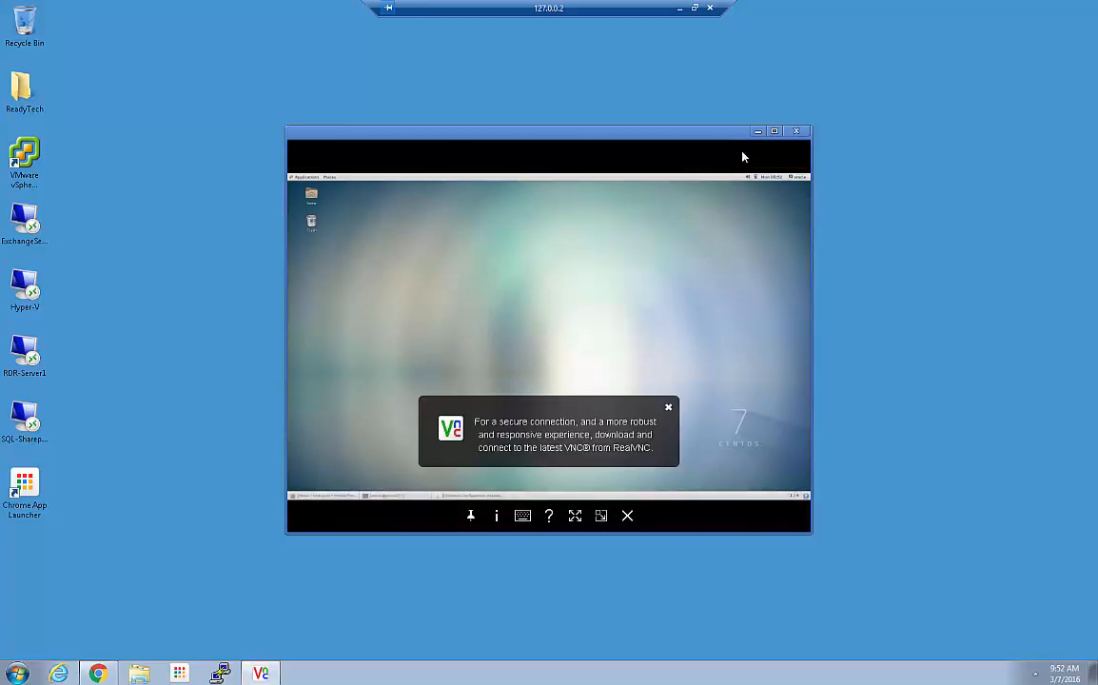
pyautogui.doubleClick(672, 134)
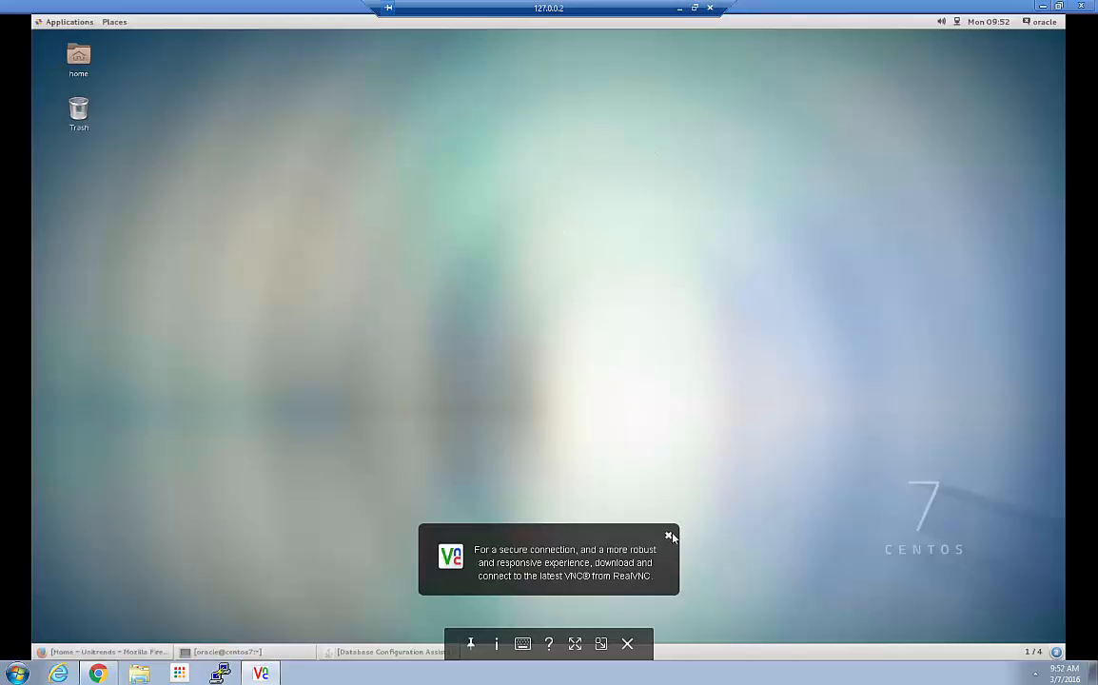
pyautogui.click(669, 537)
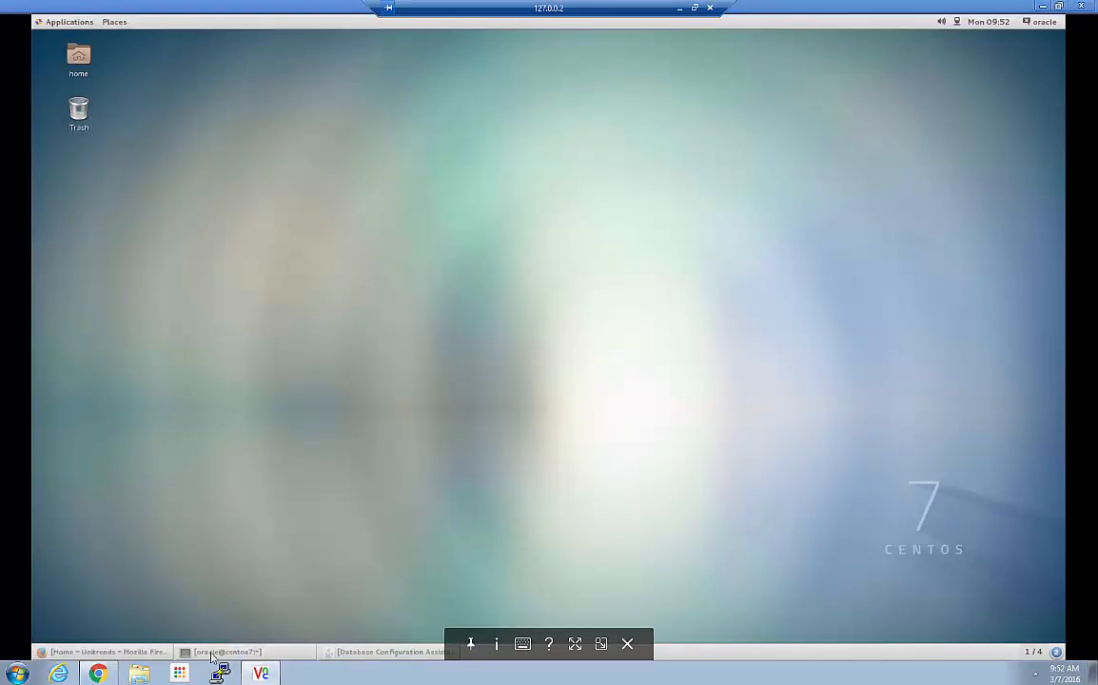
# Step: Bring remote Firefox forward and open the Unitrends Support > Downloads page
pyautogui.click(105, 651)
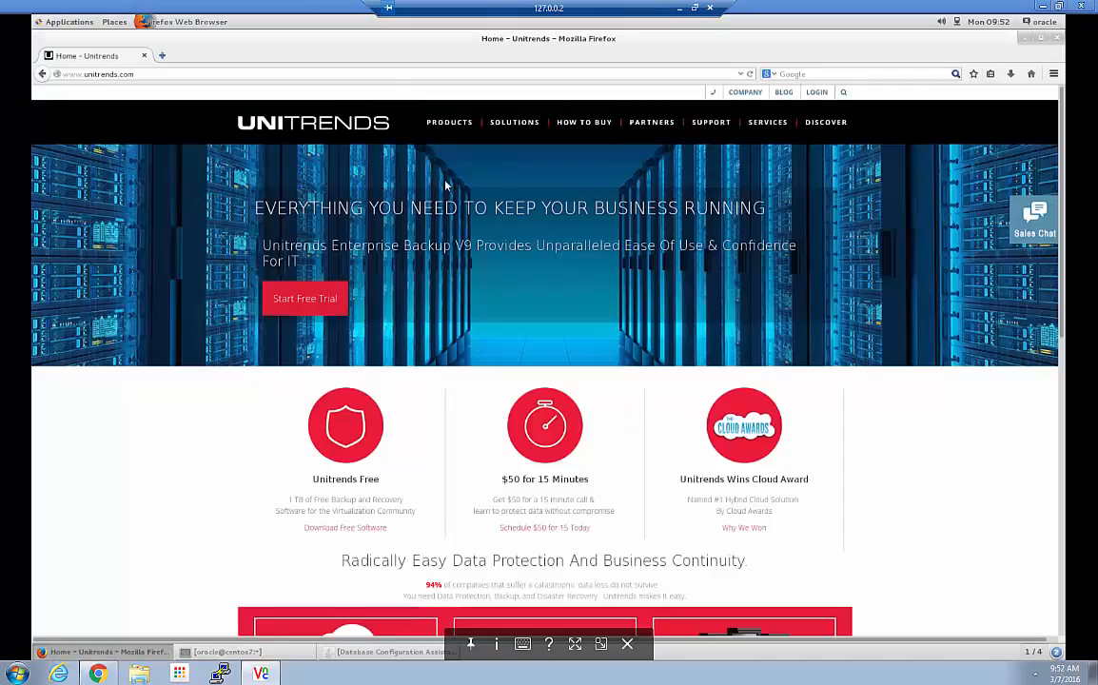
pyautogui.moveTo(714, 125)
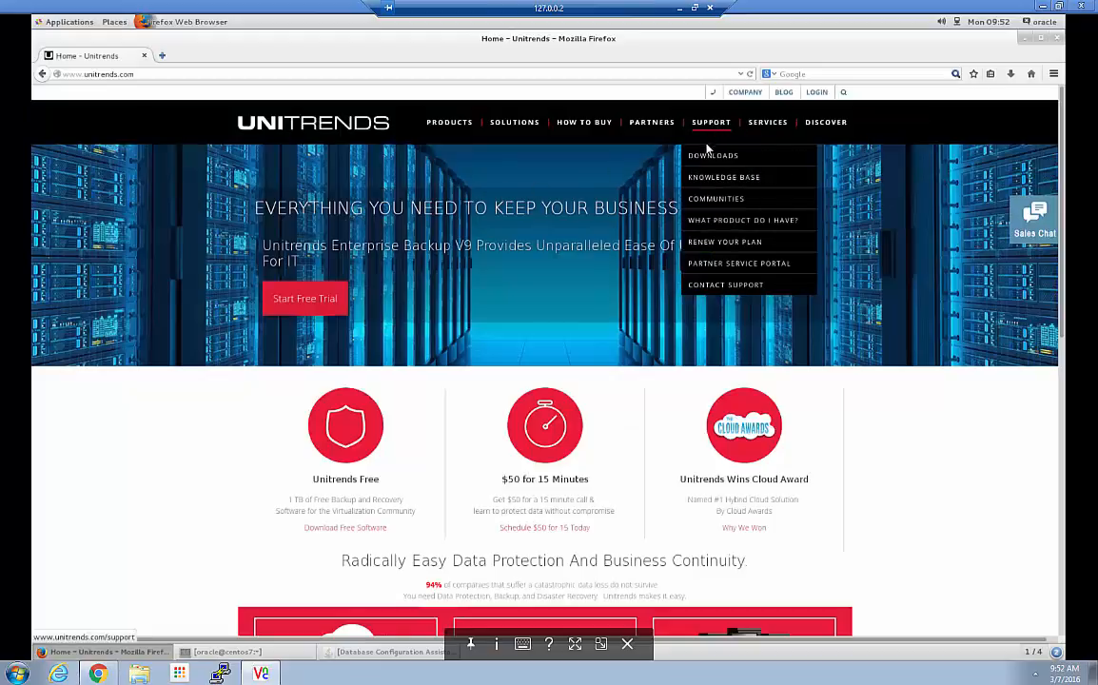
pyautogui.click(705, 159)
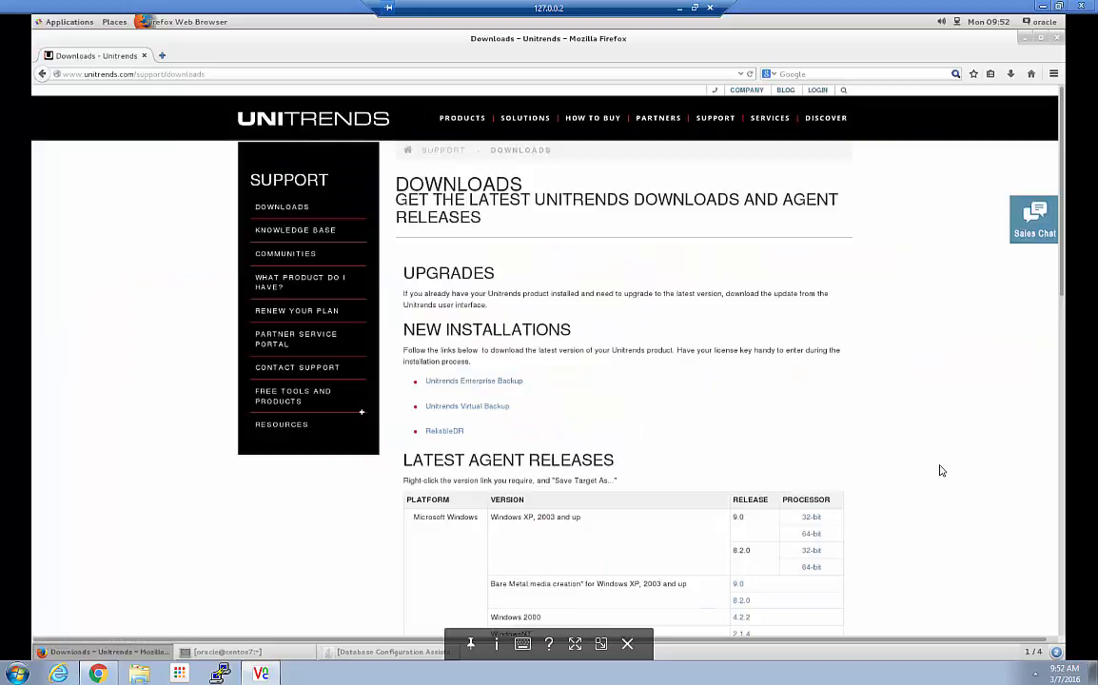
# Step: Review the Latest Agent Releases, including CentOS and Oracle Dependency 8.2.0, then return to Chrome
pyautogui.scroll(-3, 940, 471)
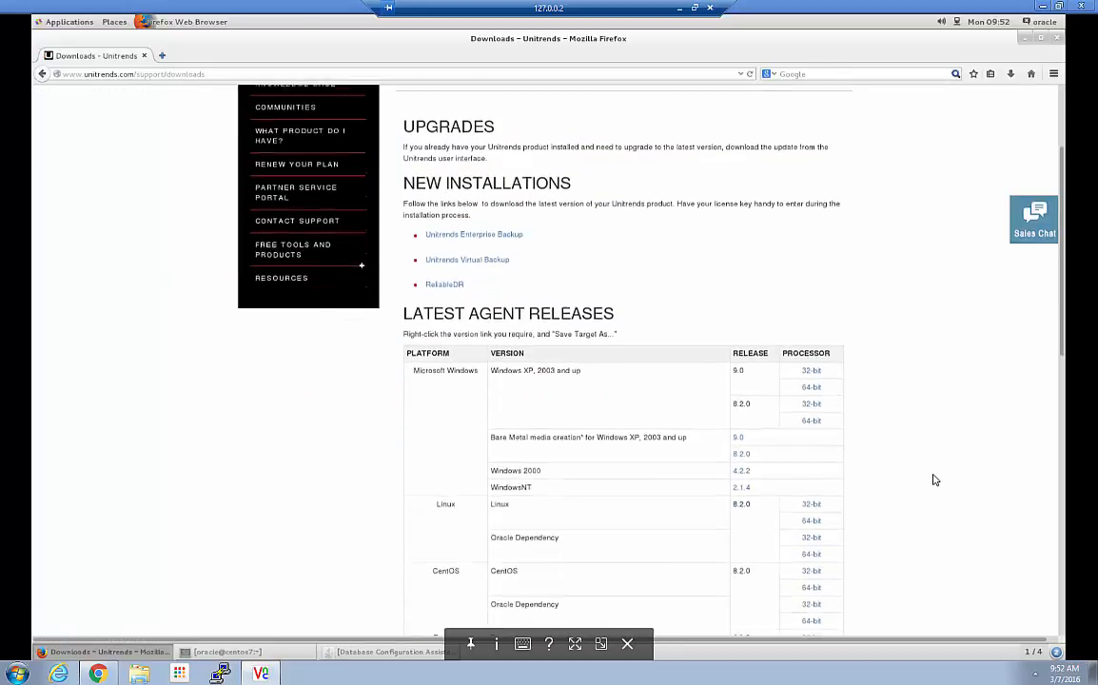
pyautogui.scroll(-2, 644, 525)
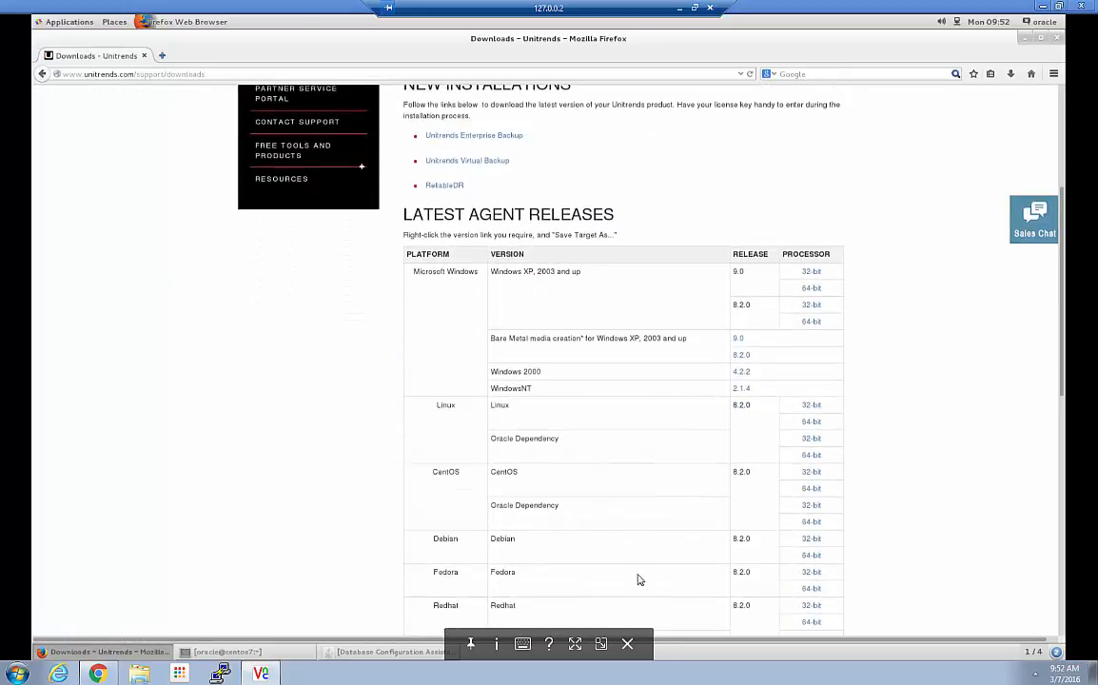
pyautogui.scroll(-2, 636, 537)
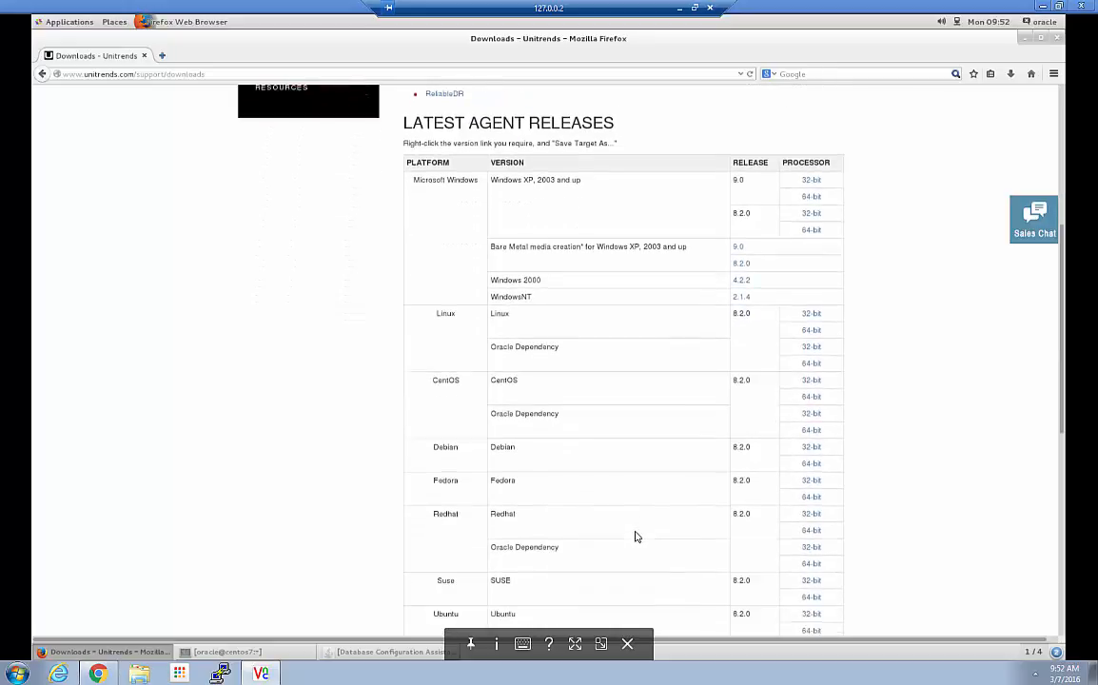
pyautogui.scroll(-3, 635, 538)
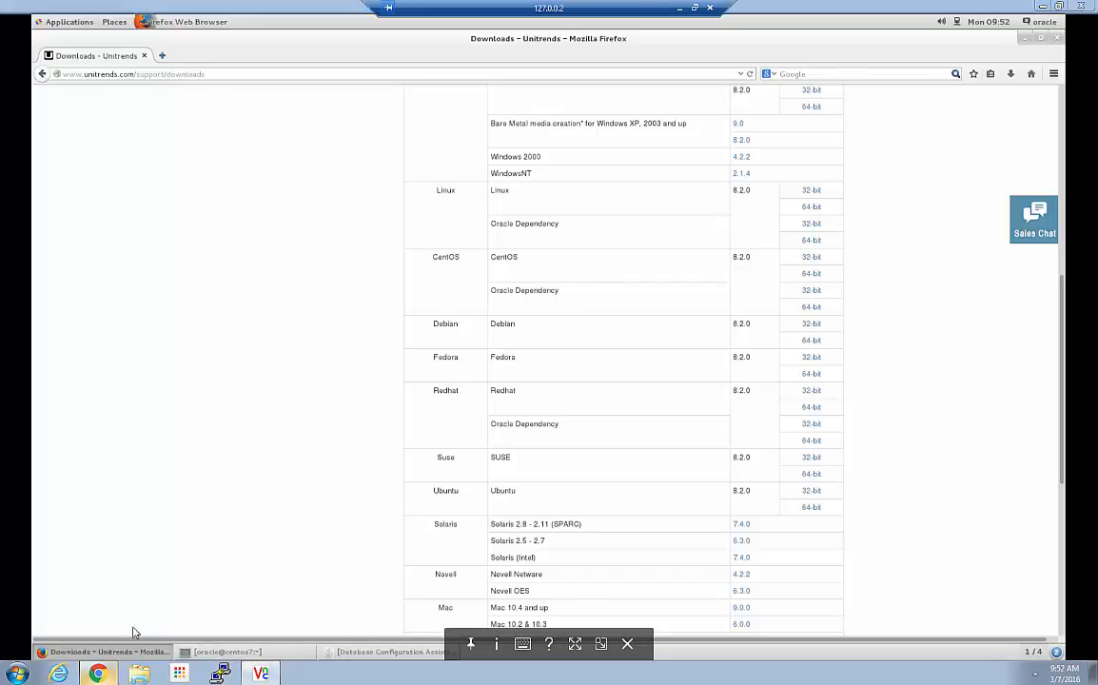
pyautogui.click(98, 610)
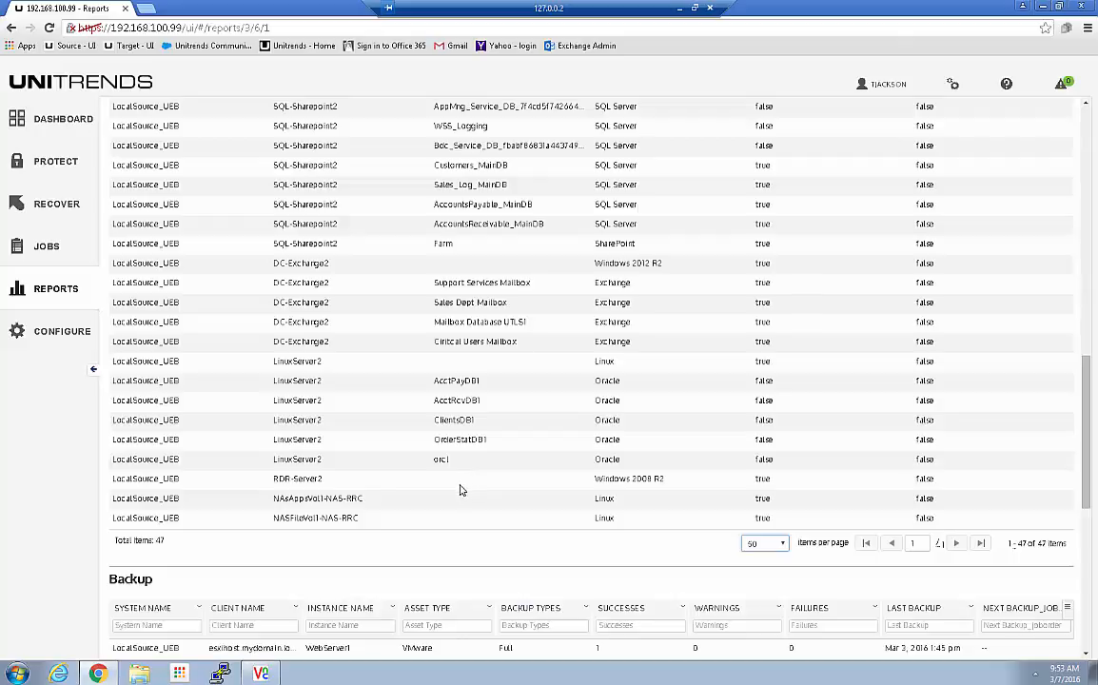
# Step: In Protect, expand LinuxServer2 > Oracle 12 to show its databases' backup status
pyautogui.click(38, 163)
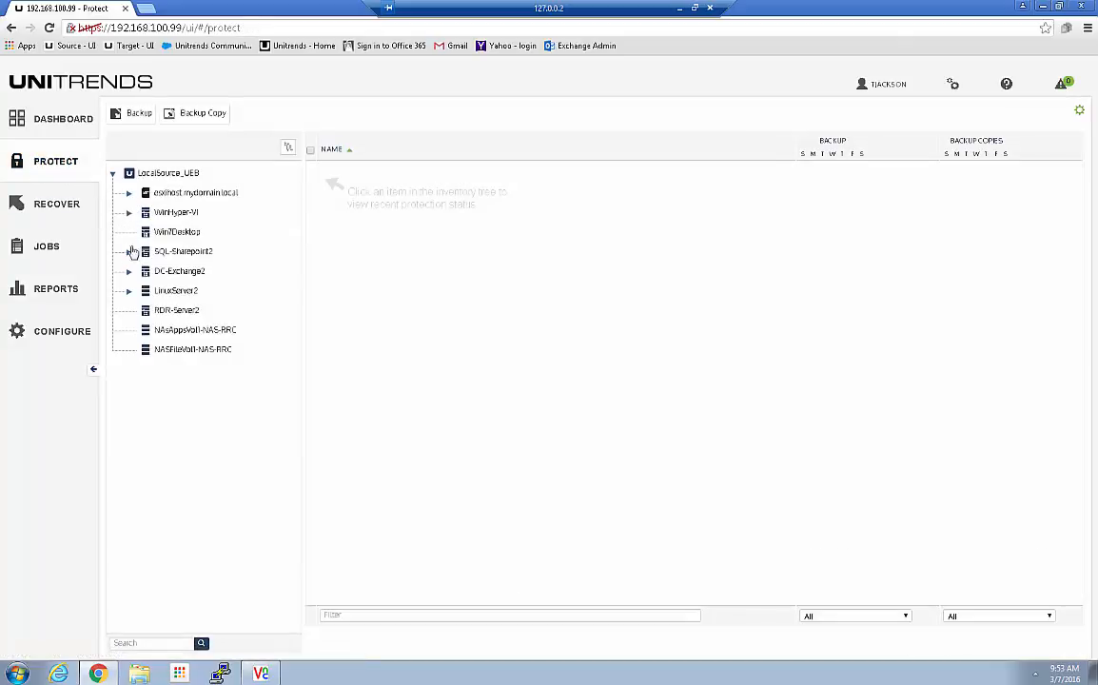
pyautogui.click(128, 290)
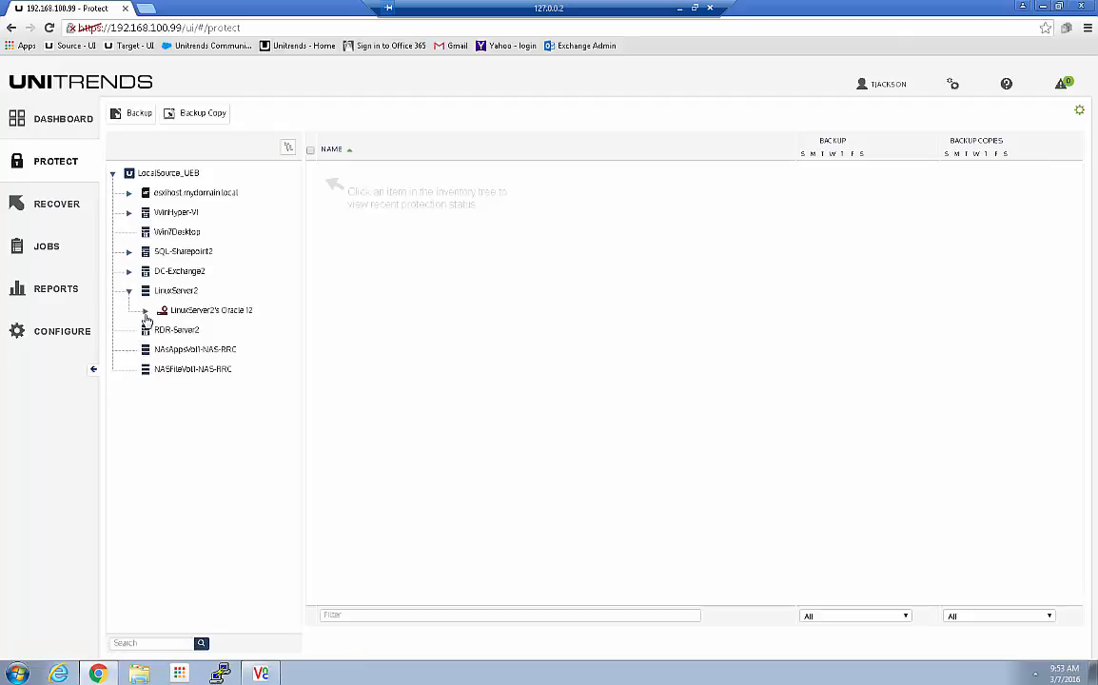
pyautogui.click(144, 311)
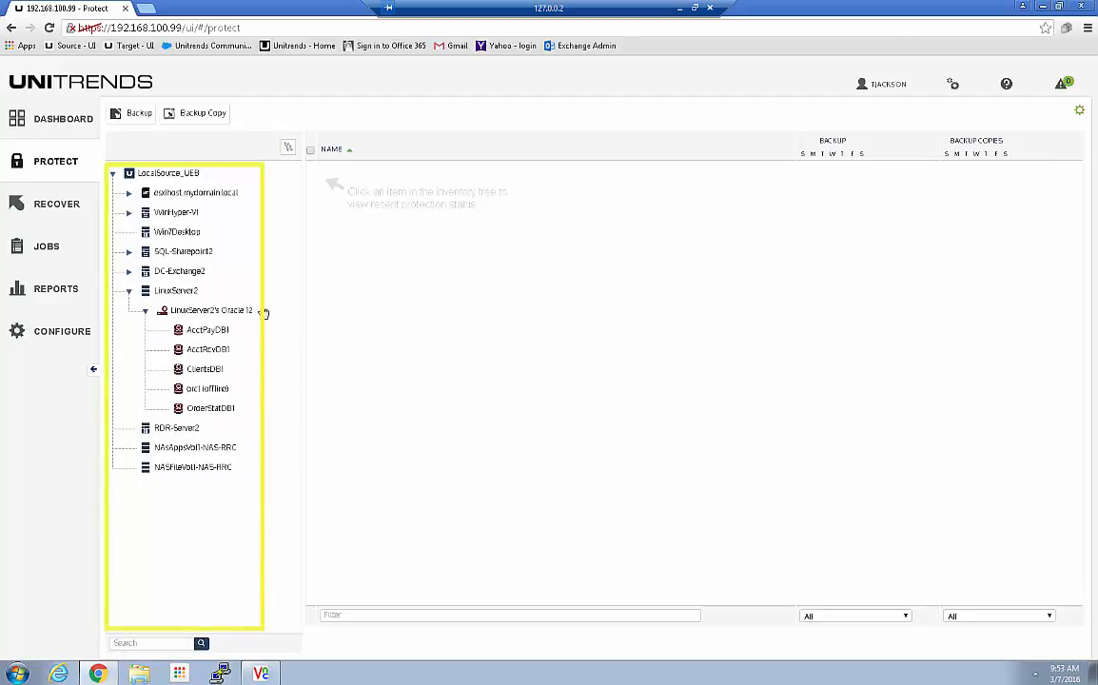
pyautogui.click(200, 312)
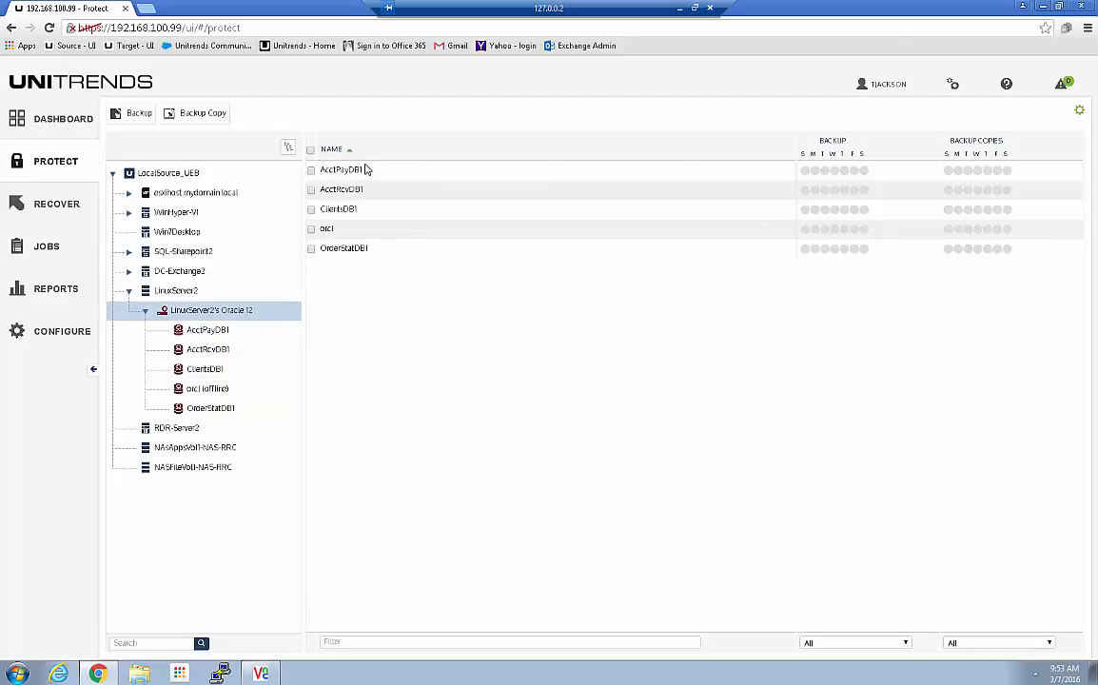
# Step: Tick AcctPayDB1, AcctRcvDB1 and ClientsDB1, leaving the offline orcl database unticked
pyautogui.click(310, 171)
pyautogui.click(310, 190)
pyautogui.click(310, 209)
pyautogui.click(310, 228)
pyautogui.click(310, 229)
pyautogui.click(45, 248)
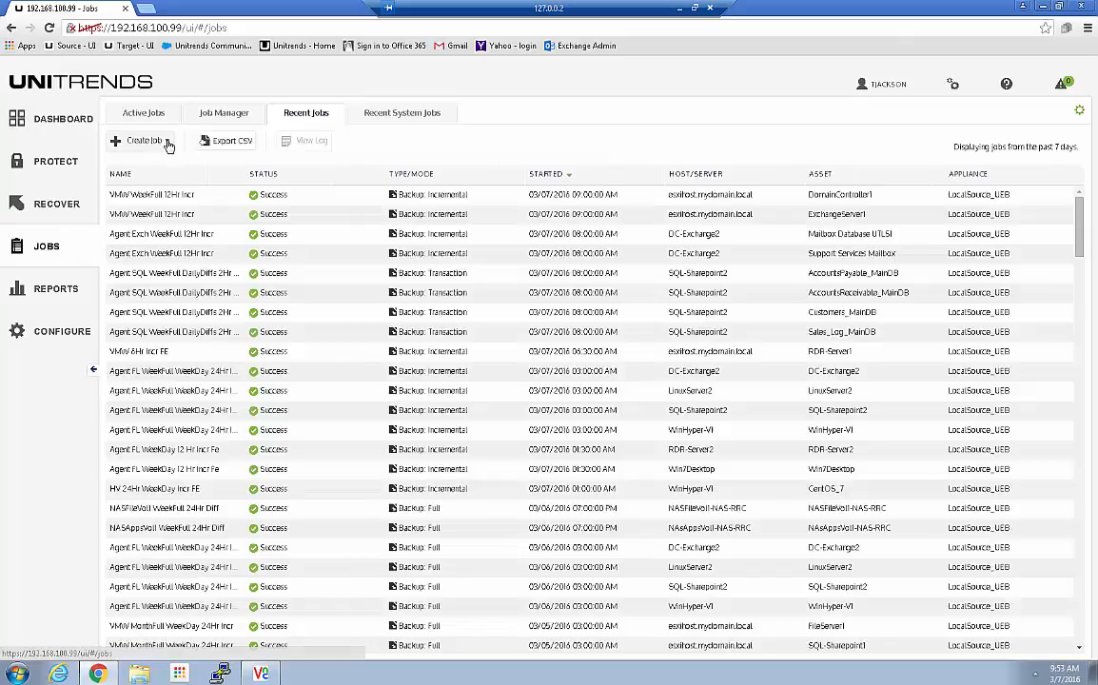
# Step: Start creating a new backup job with Oracle as the data type
pyautogui.click(150, 141)
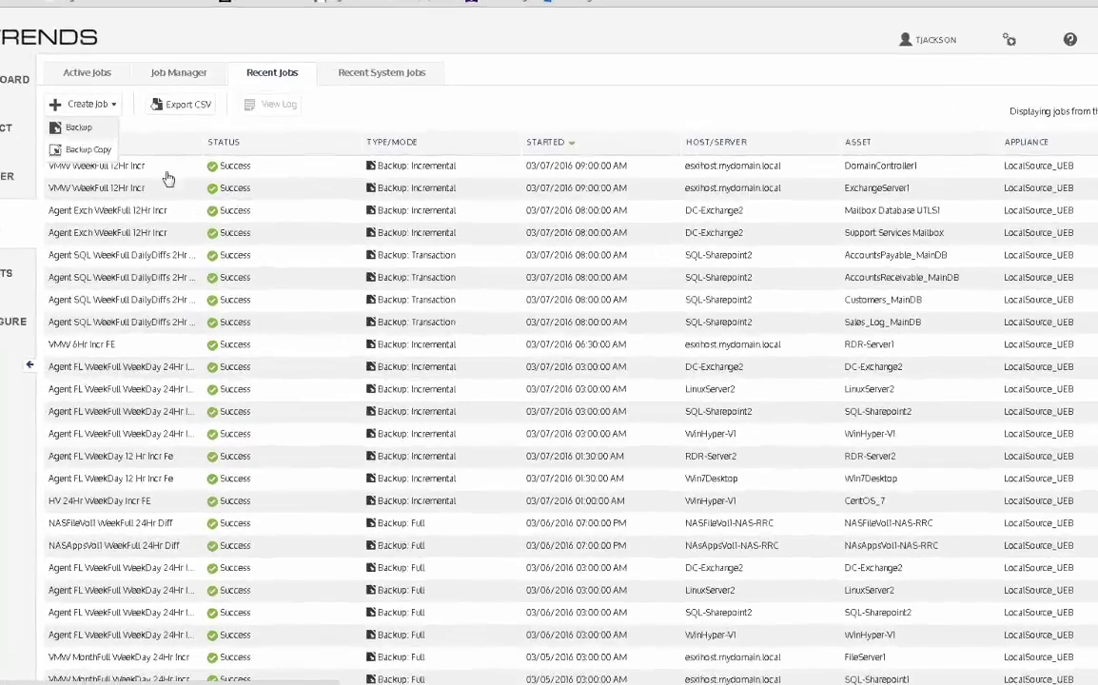
pyautogui.click(79, 127)
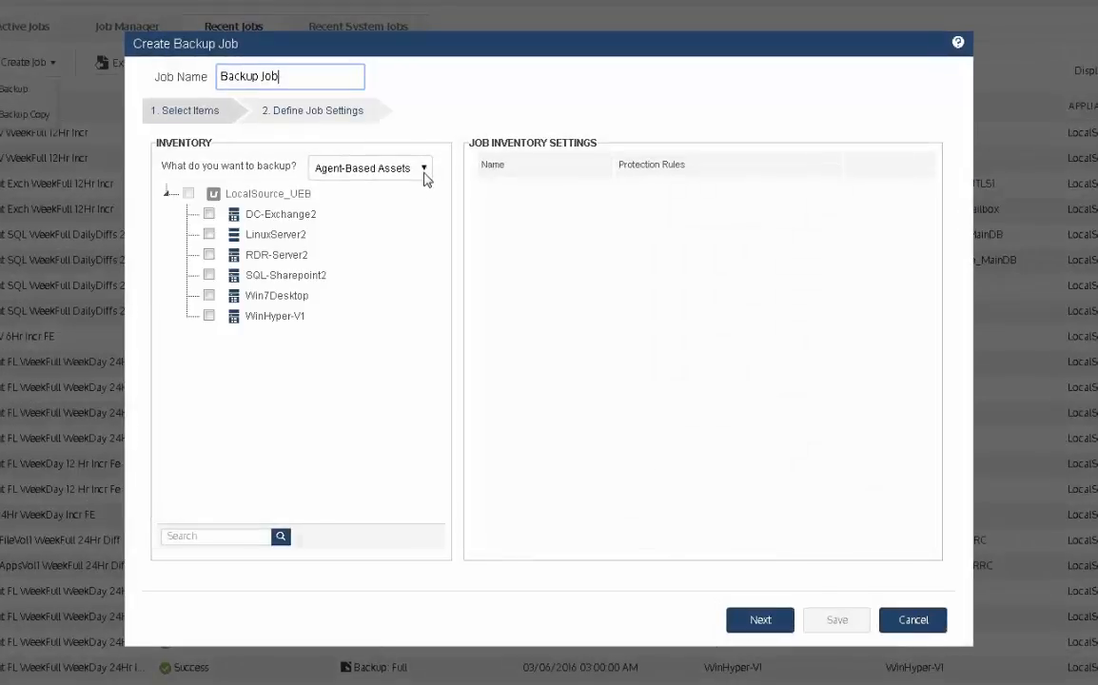
pyautogui.click(439, 199)
pyautogui.click(330, 255)
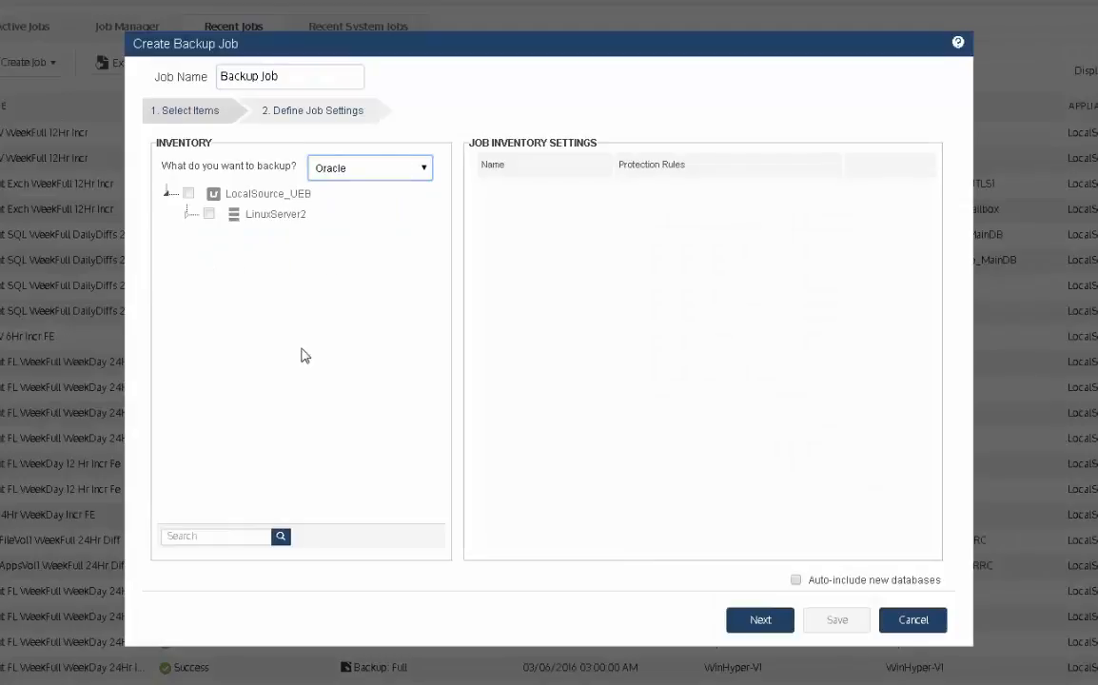
# Step: Expand LinuxServer2's Oracle 12 databases, tick then untick orcl, and leave without saving the job
pyautogui.click(186, 214)
pyautogui.click(207, 234)
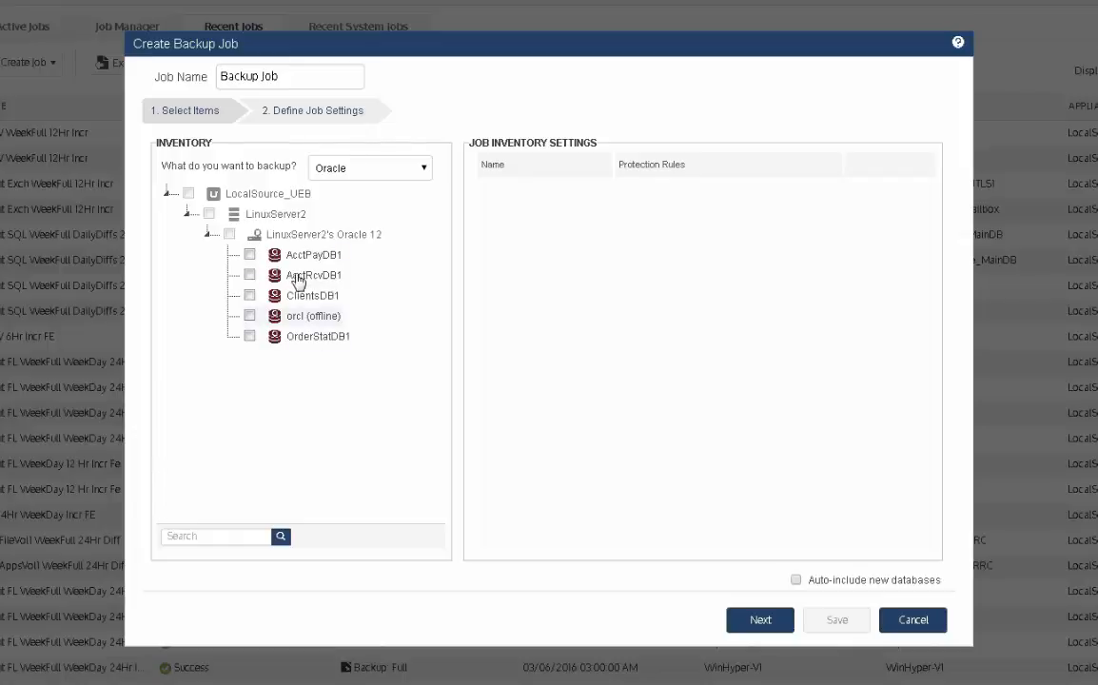
pyautogui.click(250, 317)
pyautogui.click(249, 316)
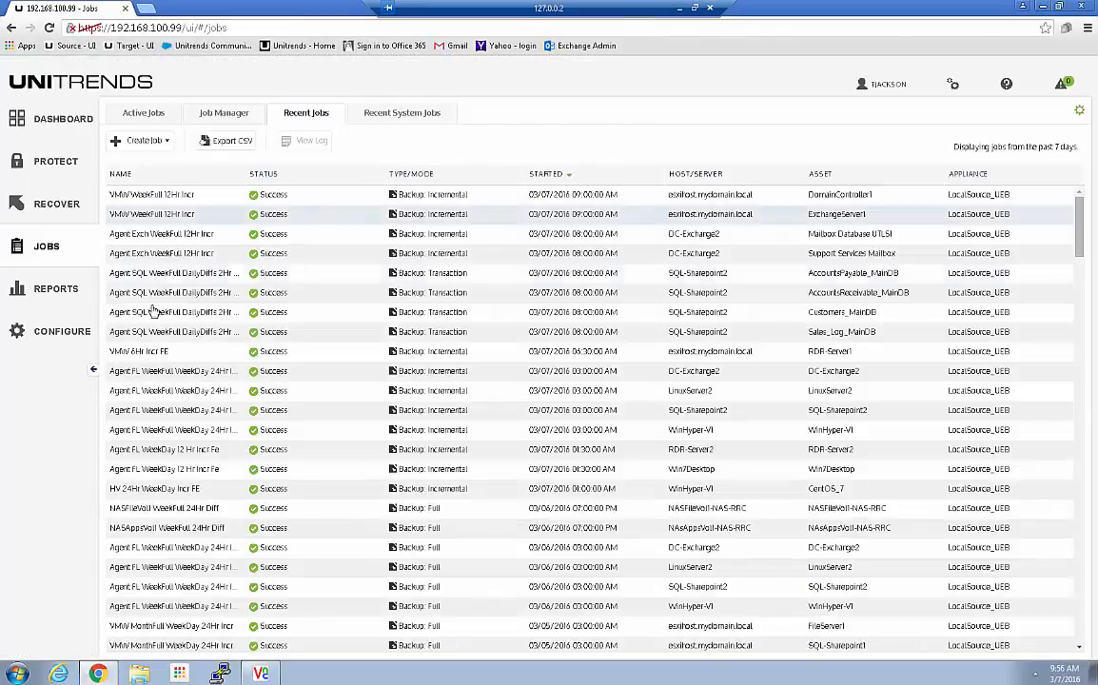
pyautogui.click(49, 340)
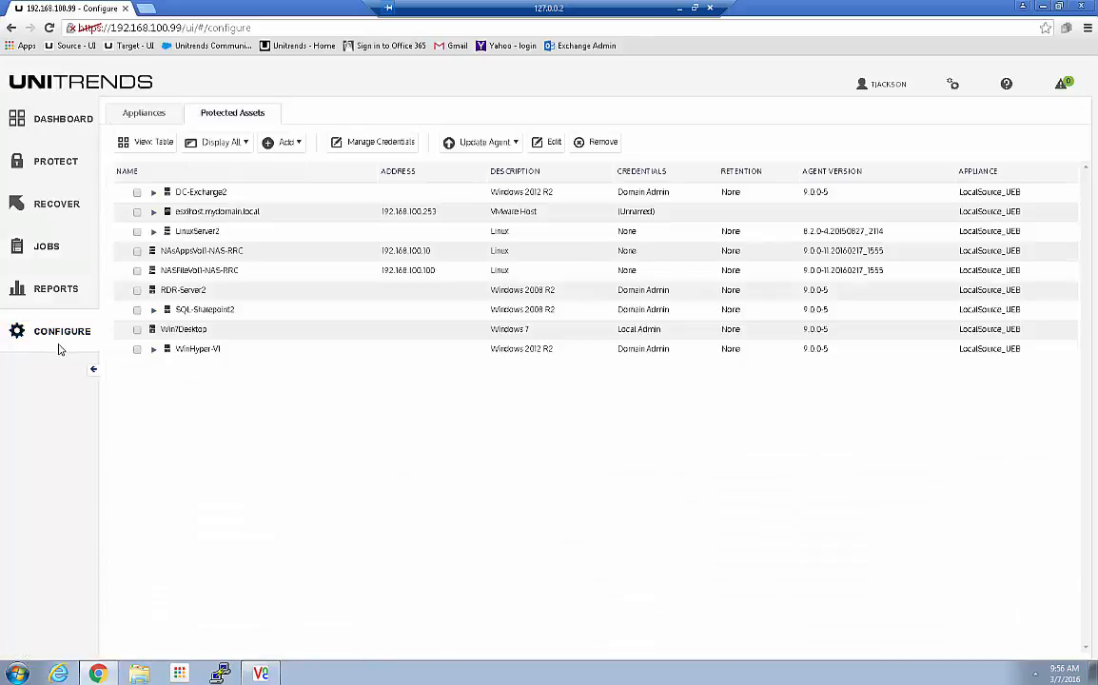
# Step: Check LinuxServer2 in Protected Assets and expand it and Oracle 12 to list five databases
pyautogui.click(137, 231)
pyautogui.click(153, 232)
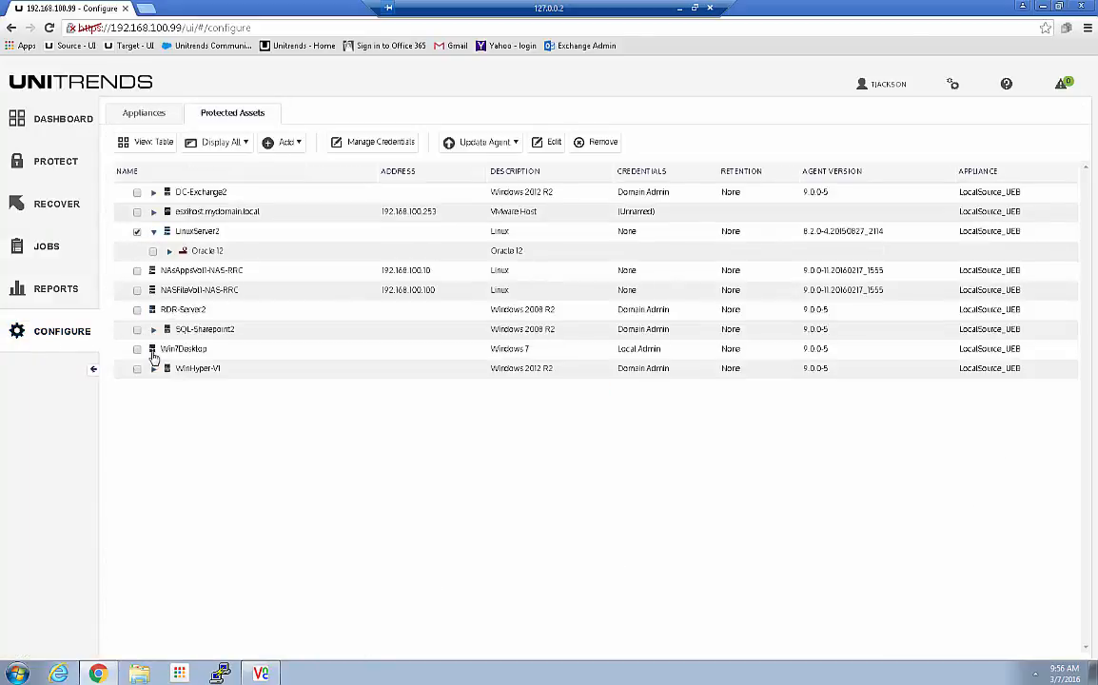
pyautogui.click(168, 250)
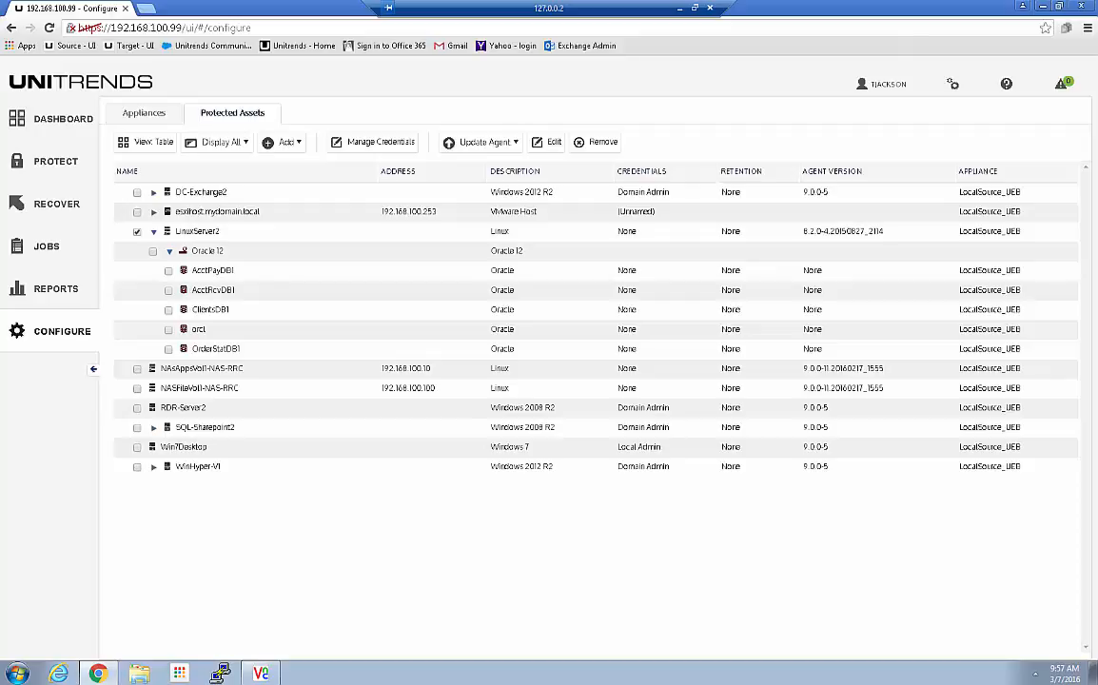
pyautogui.click(262, 672)
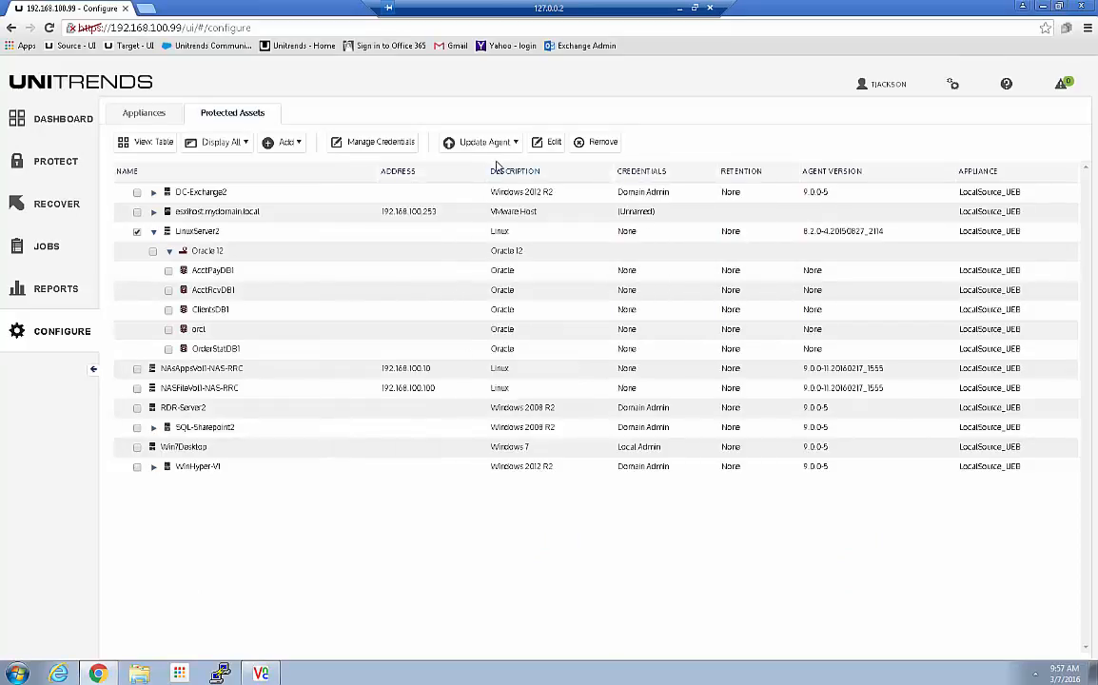
# Step: Open Manage Credentials and add a new credential named Oracle
pyautogui.click(382, 144)
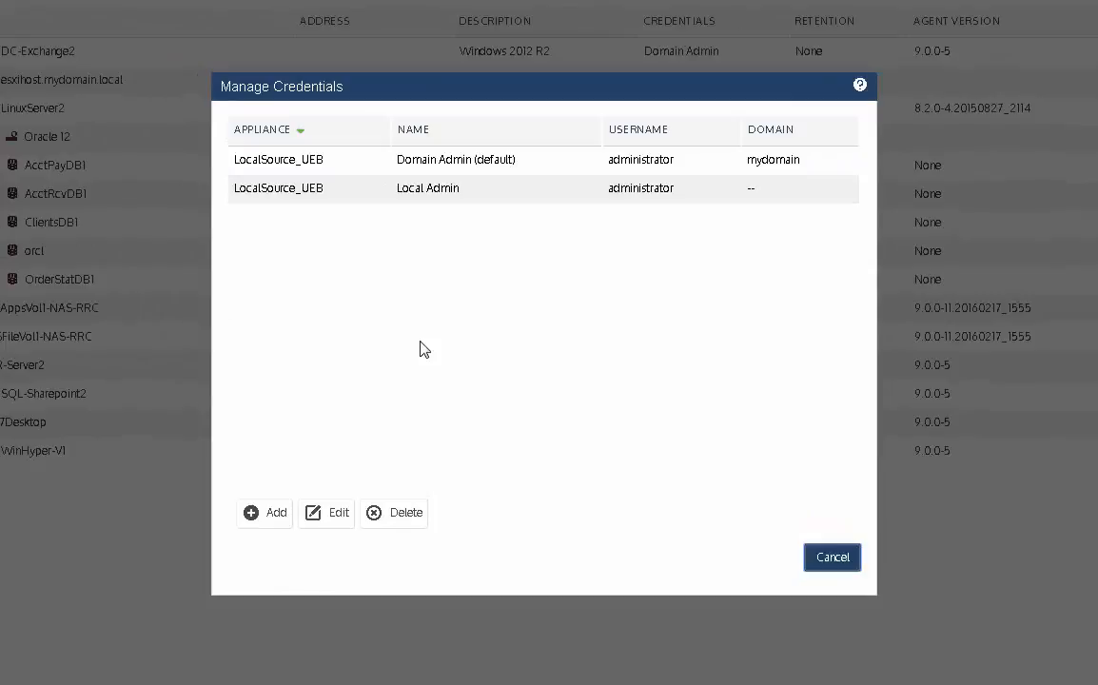
pyautogui.click(276, 511)
pyautogui.click(492, 155)
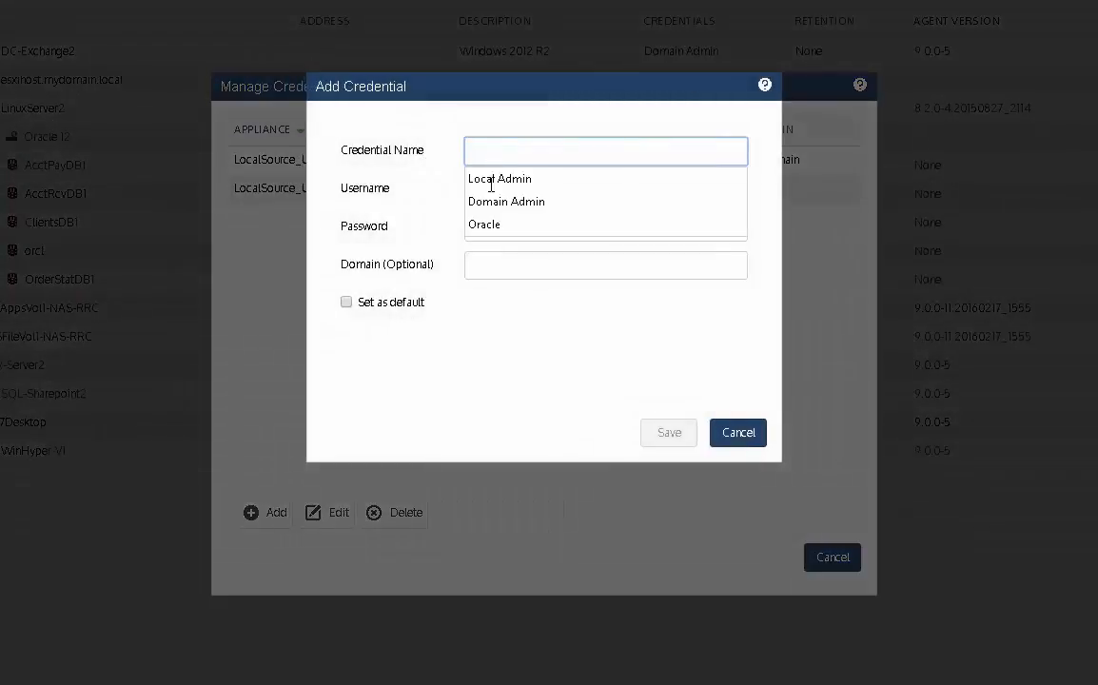
pyautogui.click(481, 224)
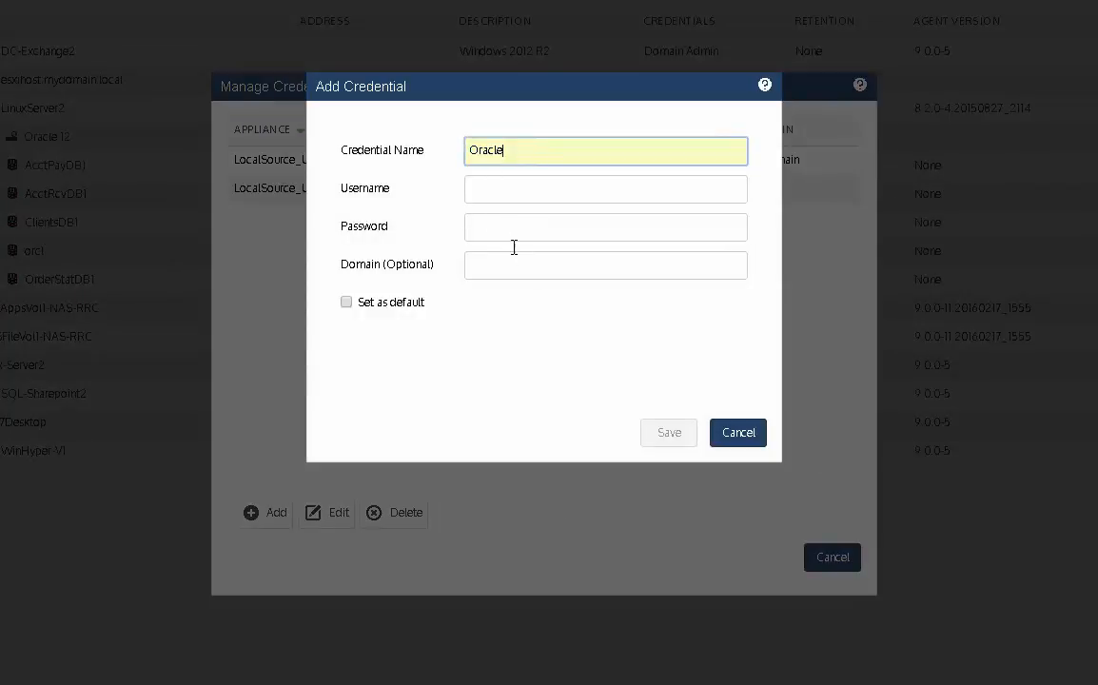
# Step: Enter username 'oracle' and the account password, save the credential, and close Manage Credentials
pyautogui.click(481, 190)
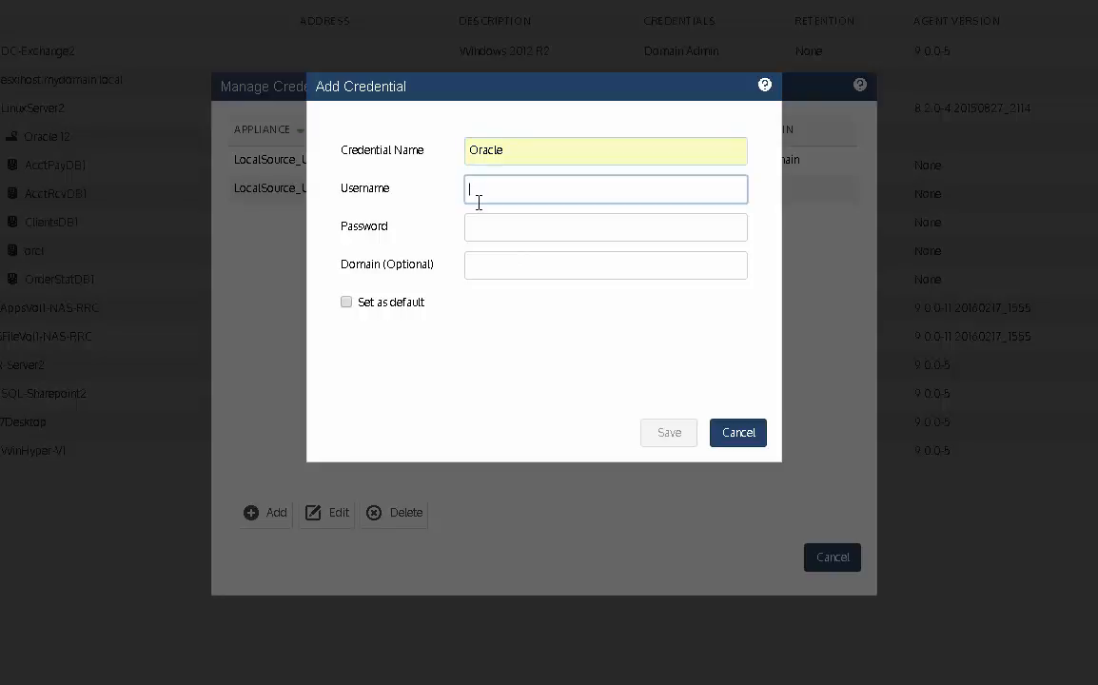
pyautogui.click(483, 190)
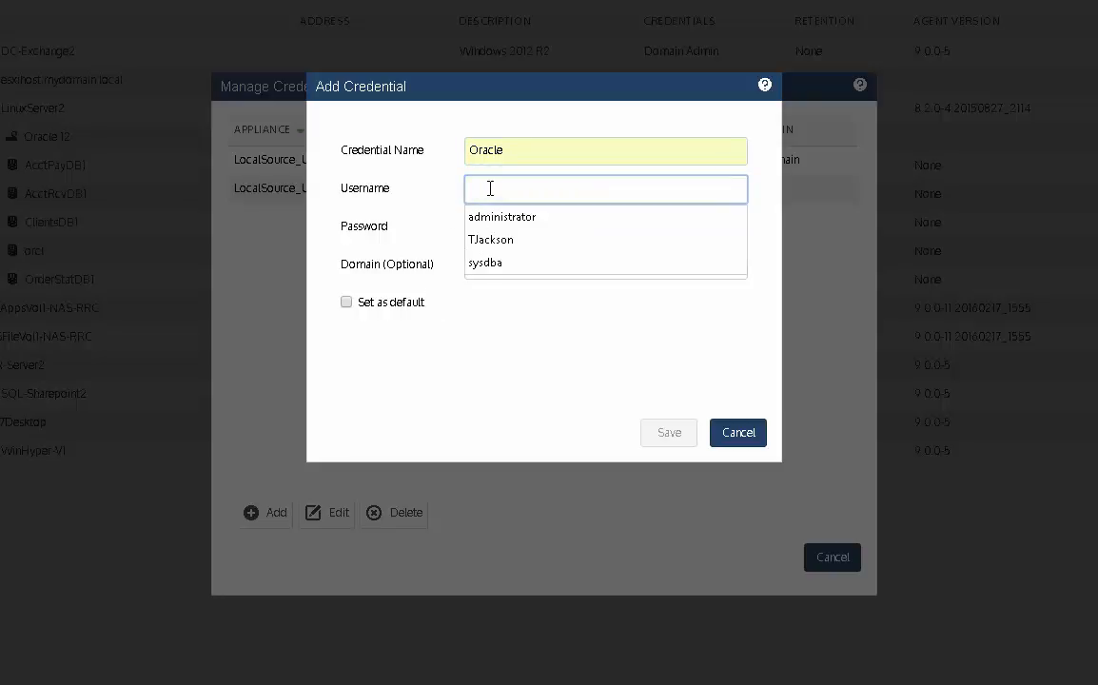
pyautogui.write('o')
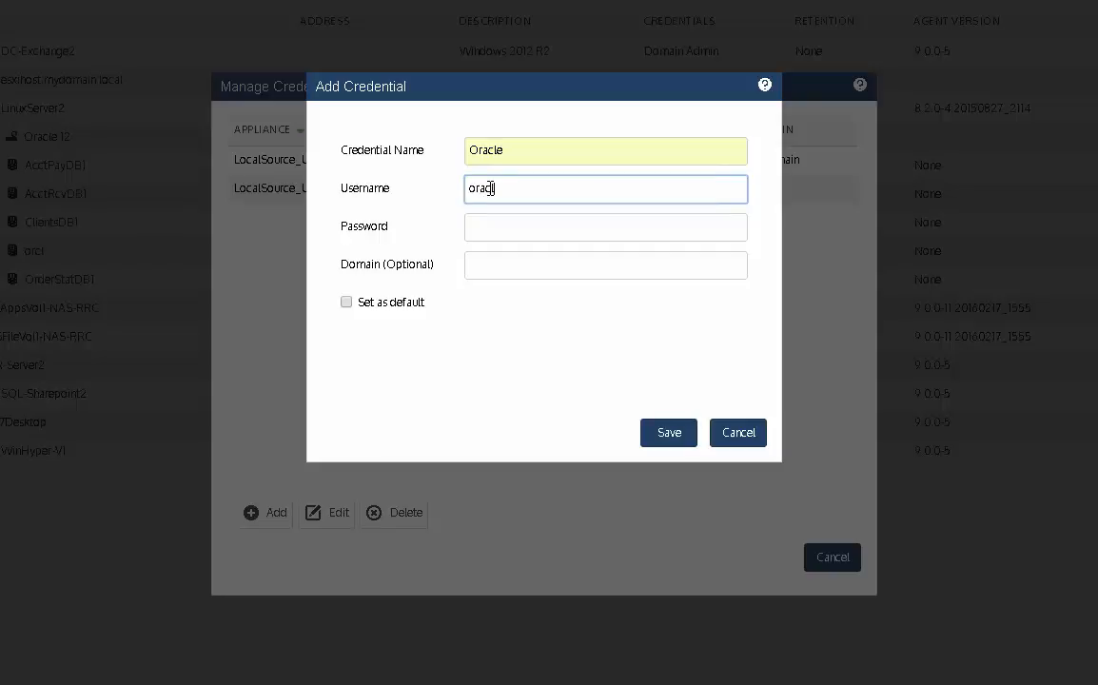
pyautogui.write('racle')
pyautogui.click(495, 220)
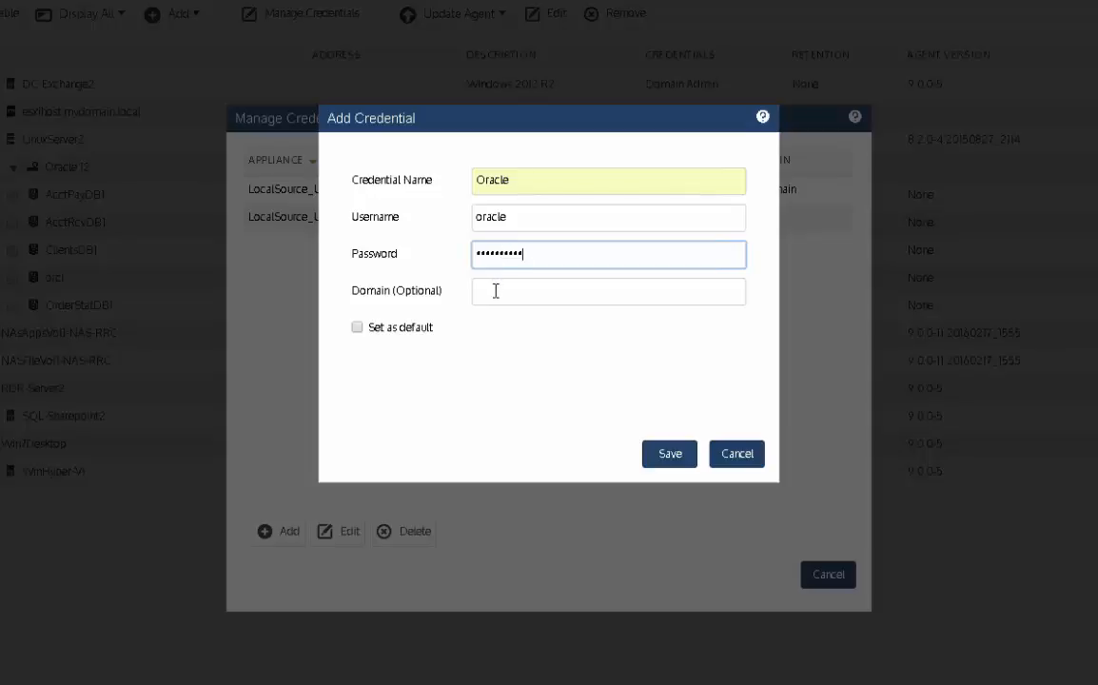
pyautogui.click(493, 293)
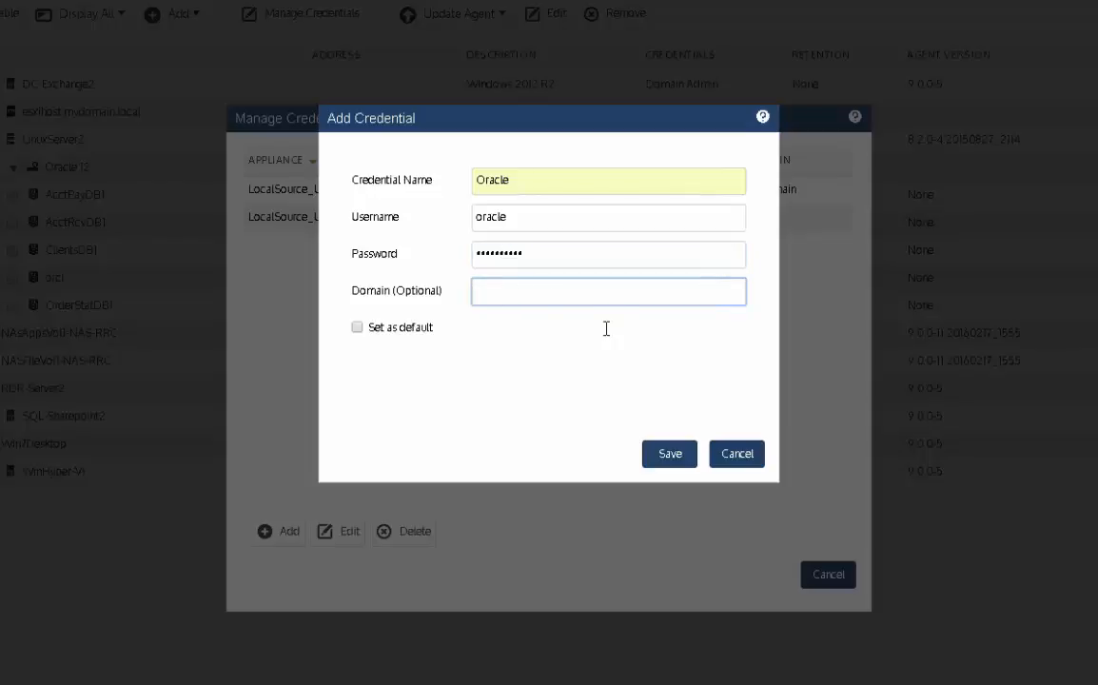
pyautogui.click(666, 456)
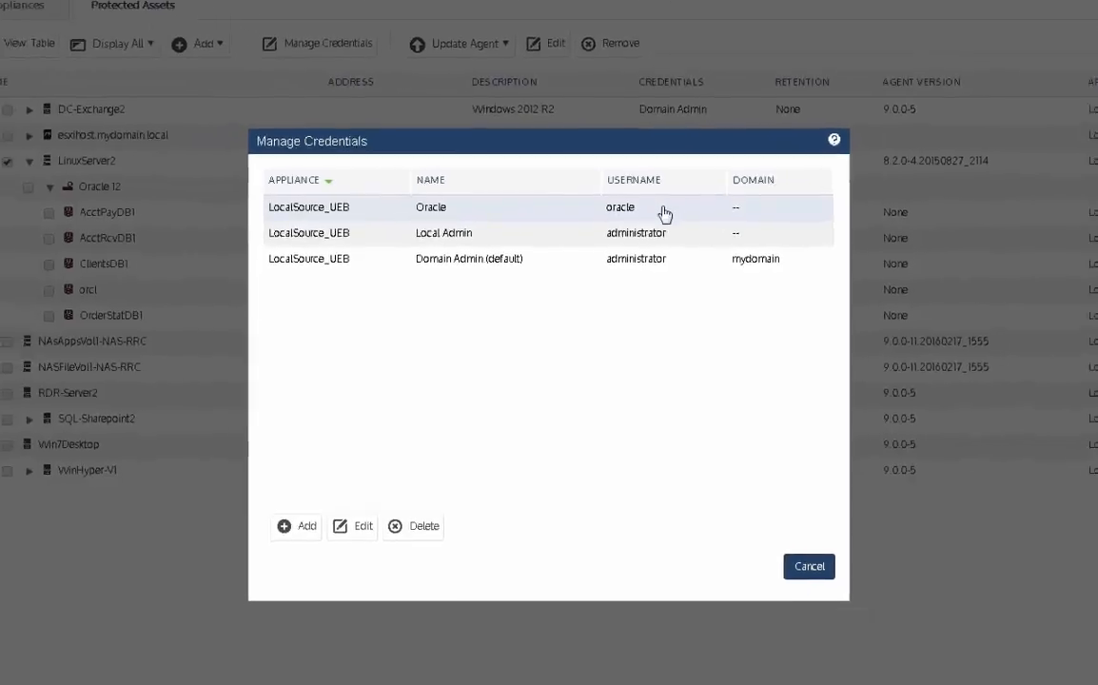
pyautogui.click(809, 565)
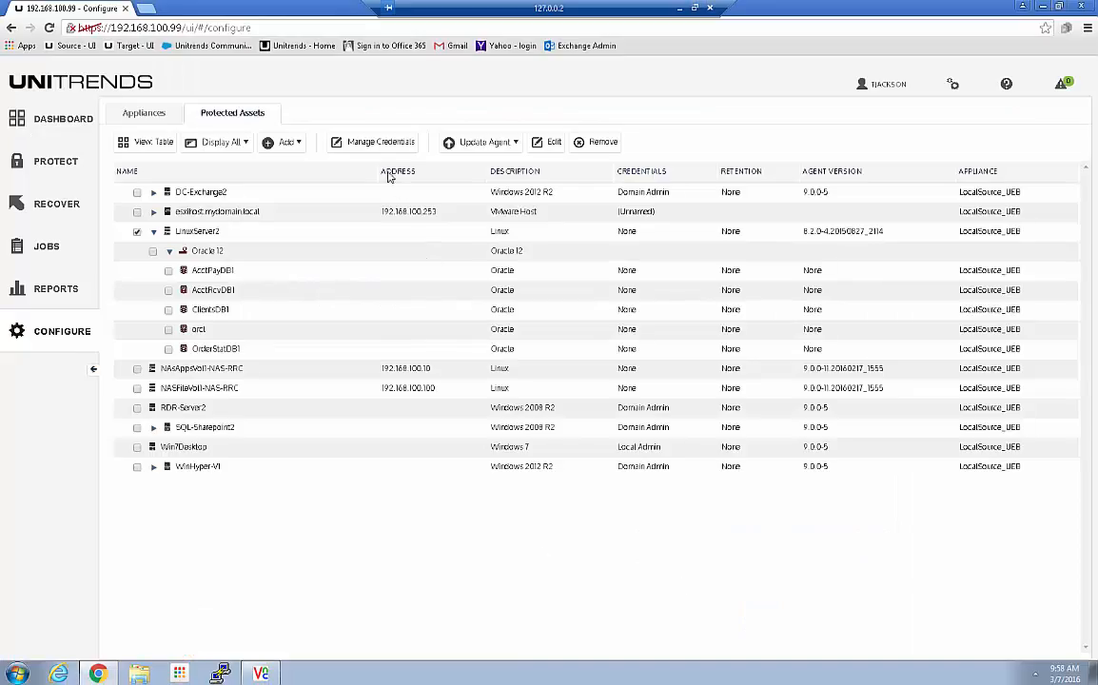
# Step: Select AcctPayDB1, AcctRcvDB1, ClientsDB1 and OrderStatDB1 in Protected Assets
pyautogui.click(169, 271)
pyautogui.click(169, 290)
pyautogui.click(168, 309)
pyautogui.click(168, 348)
# Step: Edit the four databases to use the Oracle credential and save
pyautogui.click(549, 144)
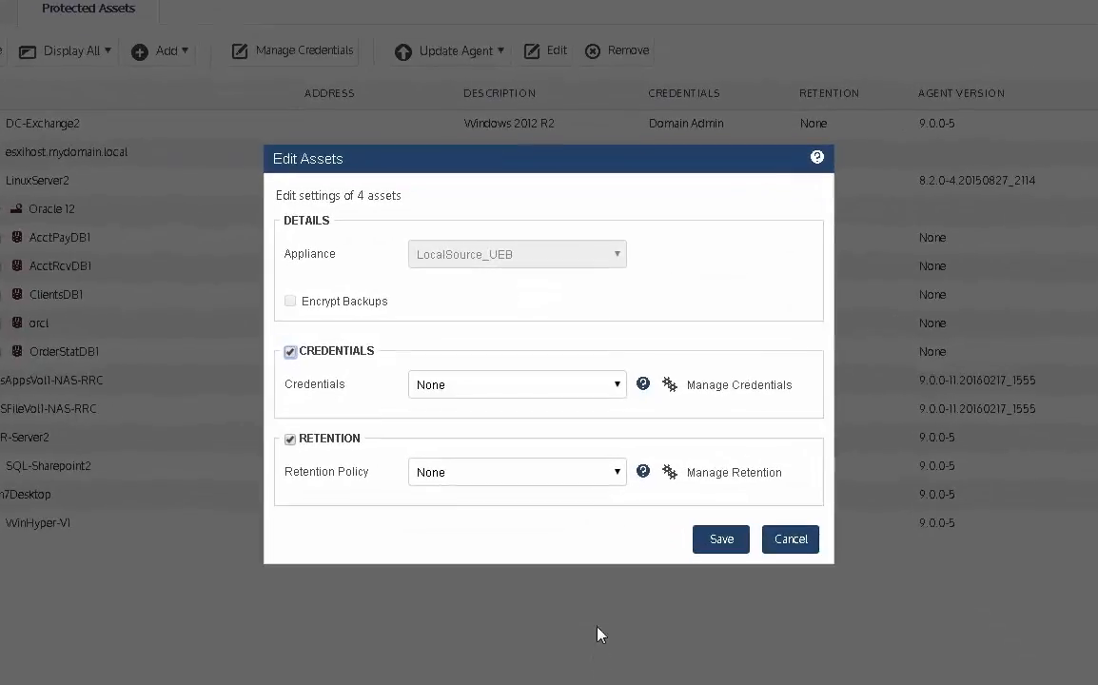
pyautogui.click(535, 384)
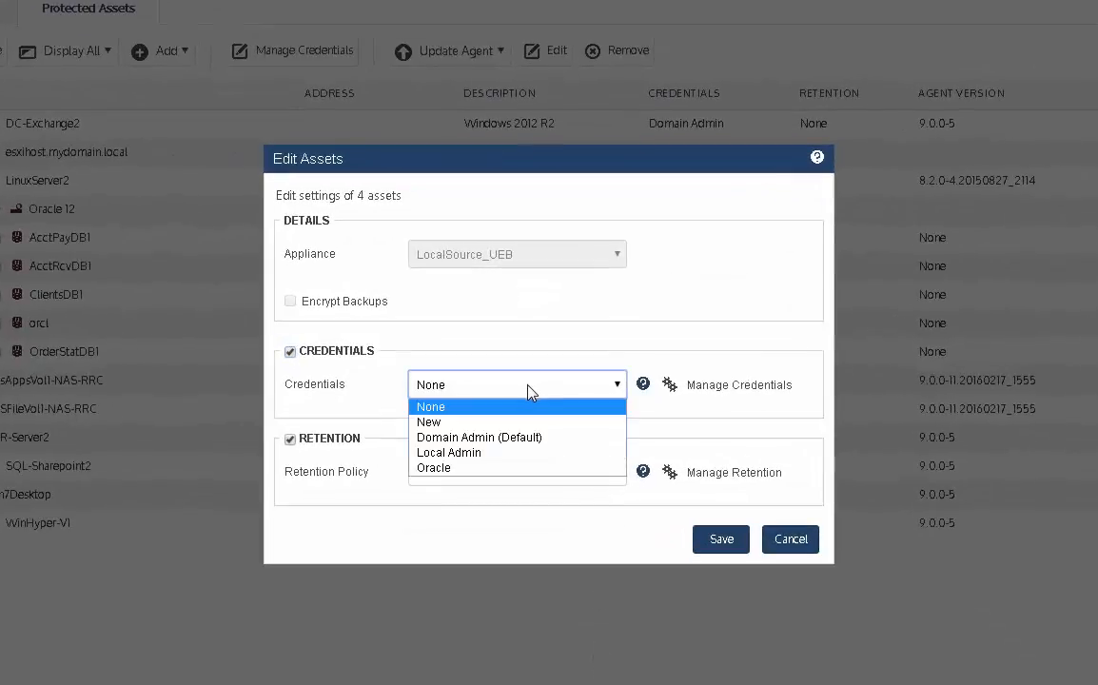
pyautogui.click(442, 466)
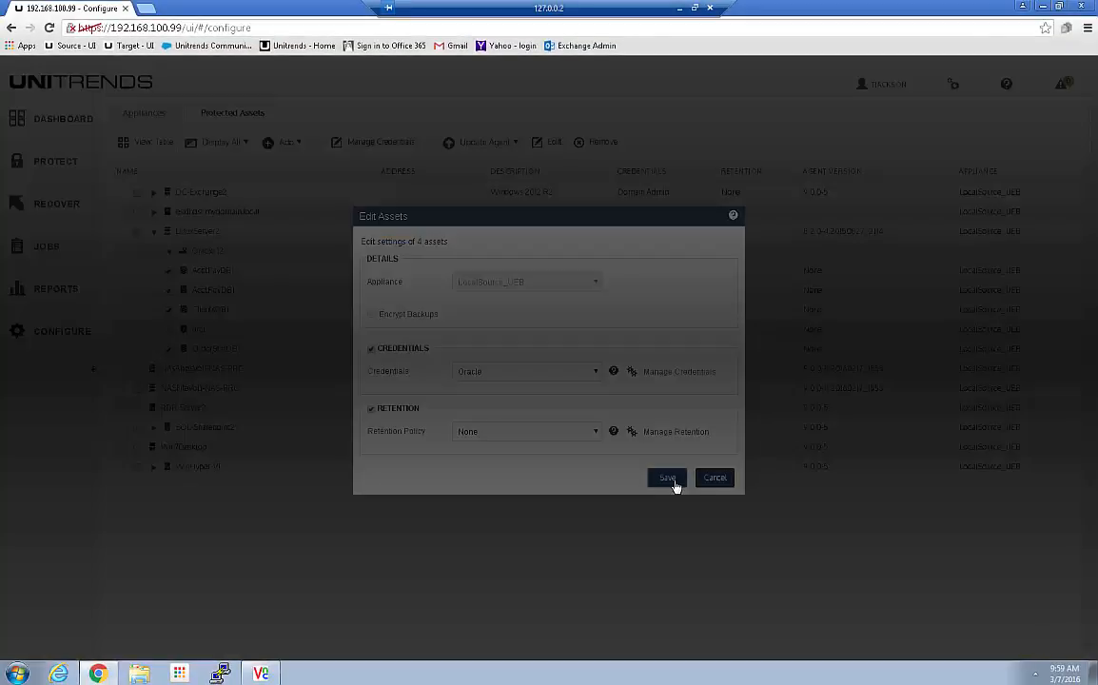
pyautogui.click(721, 538)
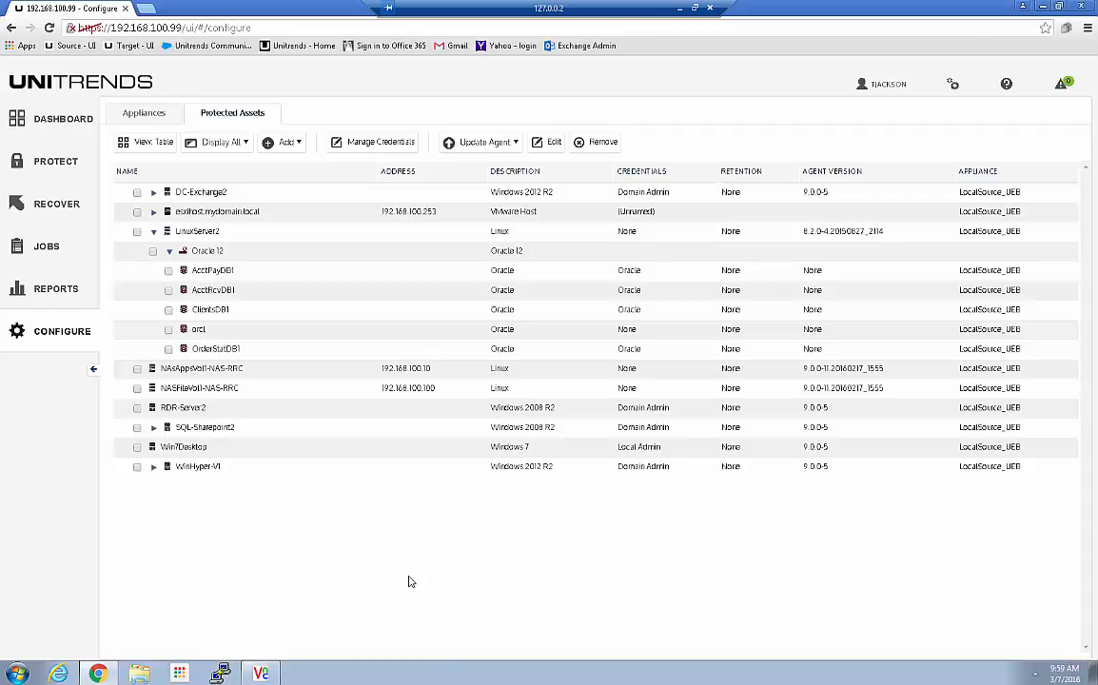
# Step: Check Recent Jobs, then in Protect expand LinuxServer2 > Oracle 12 to show its databases
pyautogui.click(43, 247)
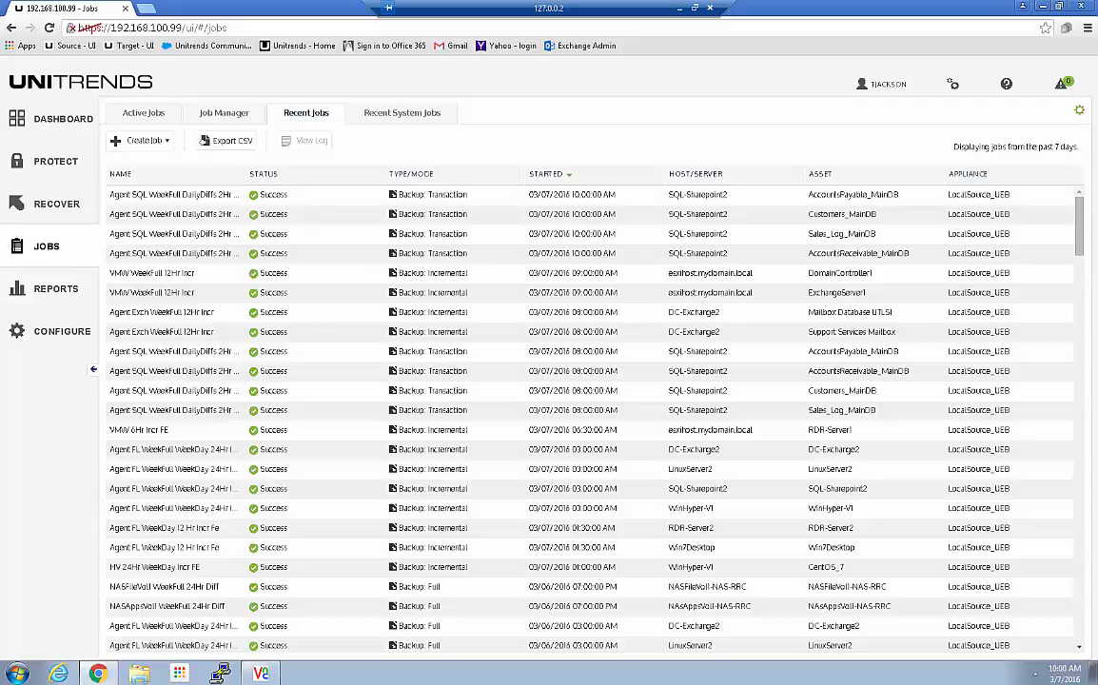
pyautogui.click(57, 165)
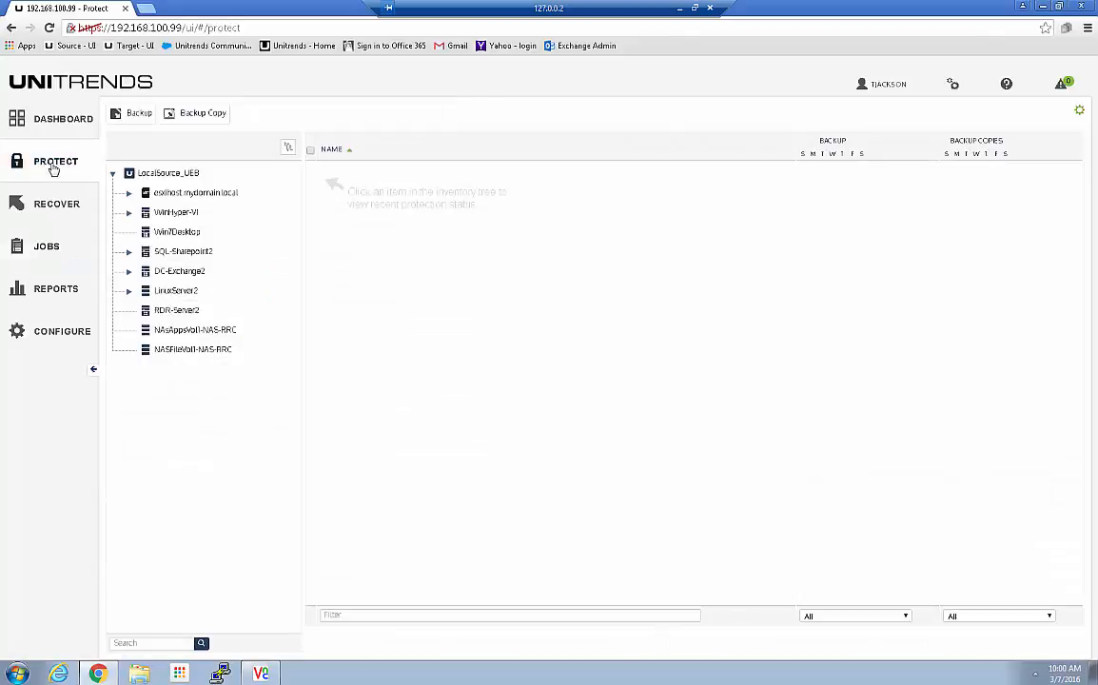
pyautogui.click(128, 290)
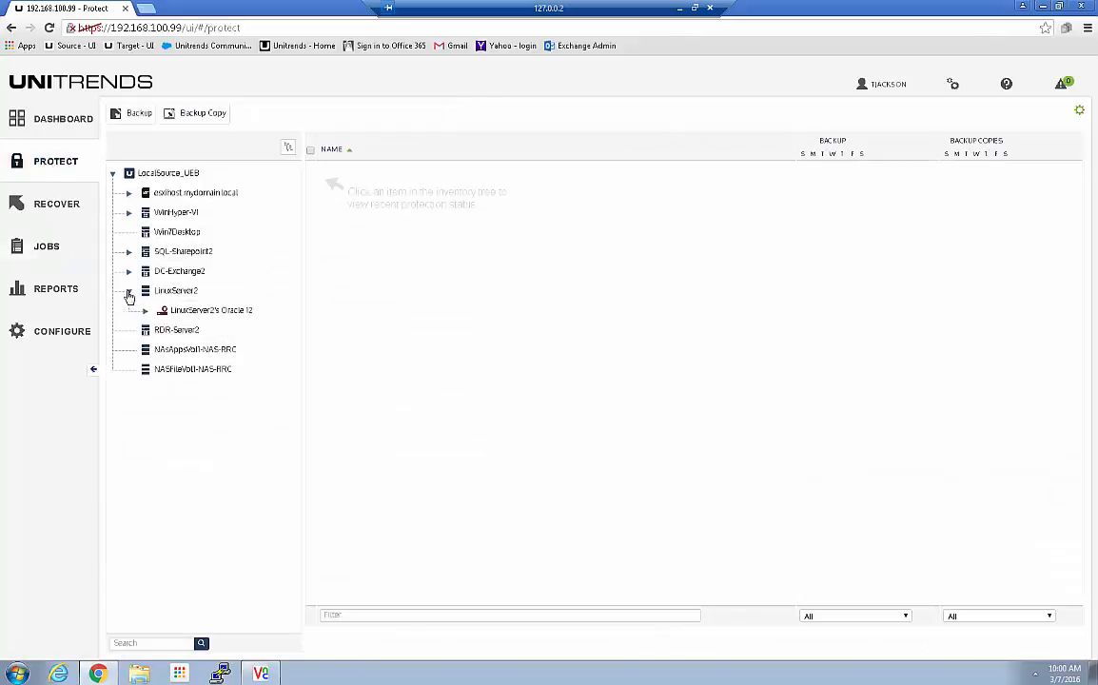
pyautogui.click(145, 310)
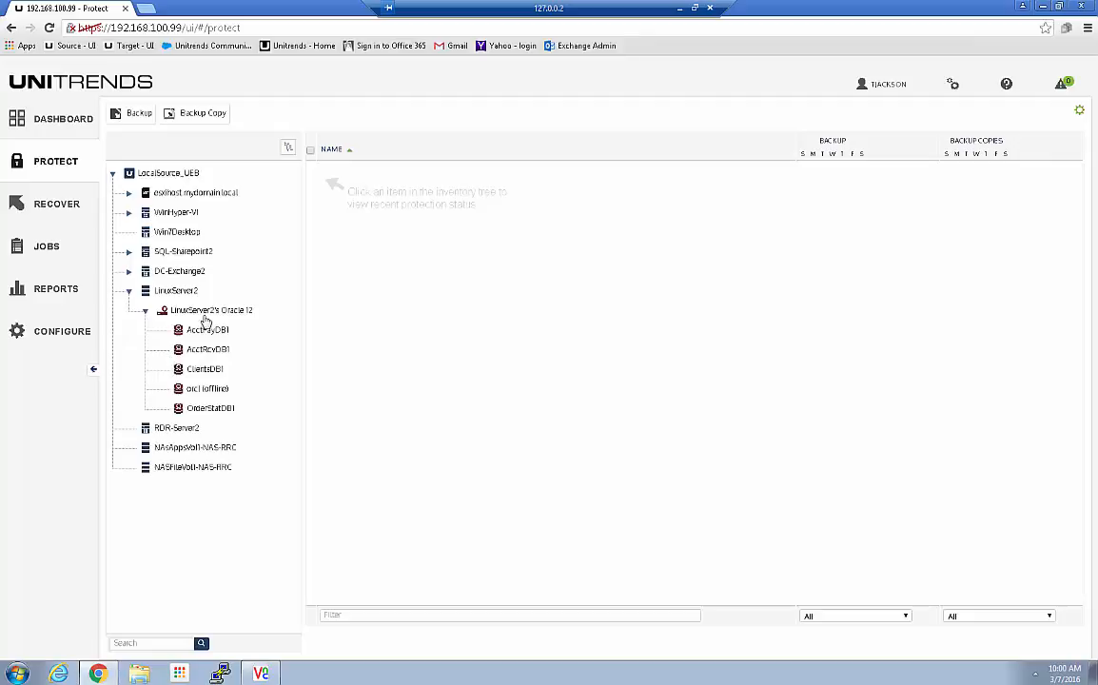
pyautogui.click(213, 317)
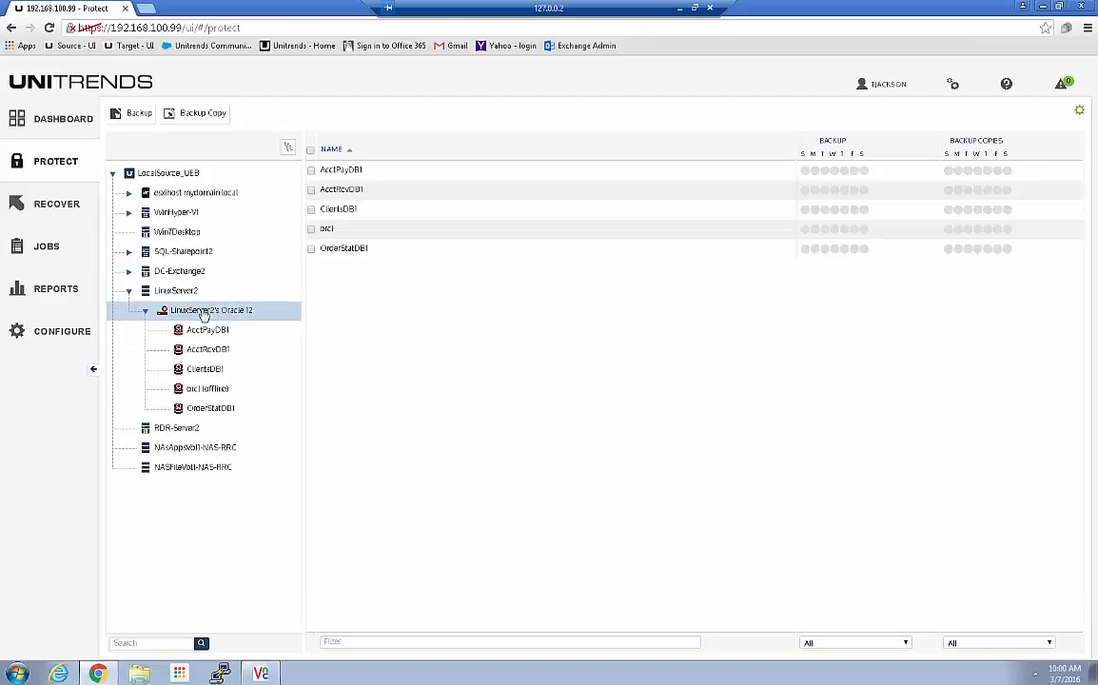
# Step: Select AcctPayDB1, AcctRcvDB1, ClientsDB1 and OrderStatDB1 for backup, cancel the job setup, and view Recent Jobs
pyautogui.click(311, 170)
pyautogui.click(311, 190)
pyautogui.click(311, 209)
pyautogui.click(311, 248)
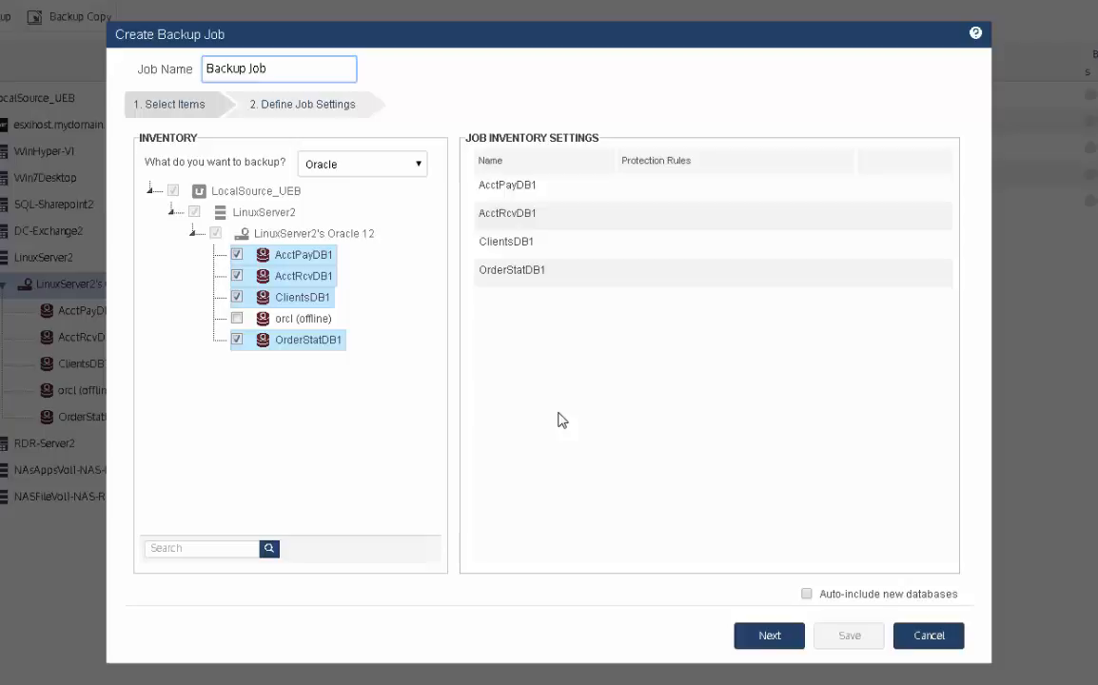
pyautogui.click(928, 635)
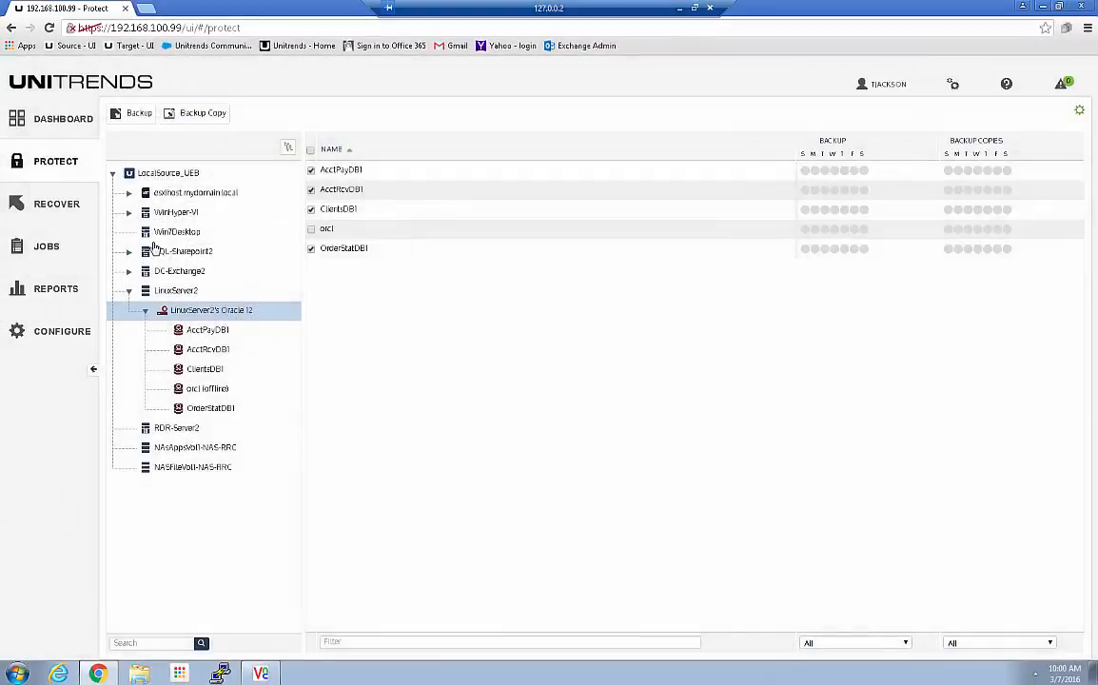
pyautogui.click(42, 246)
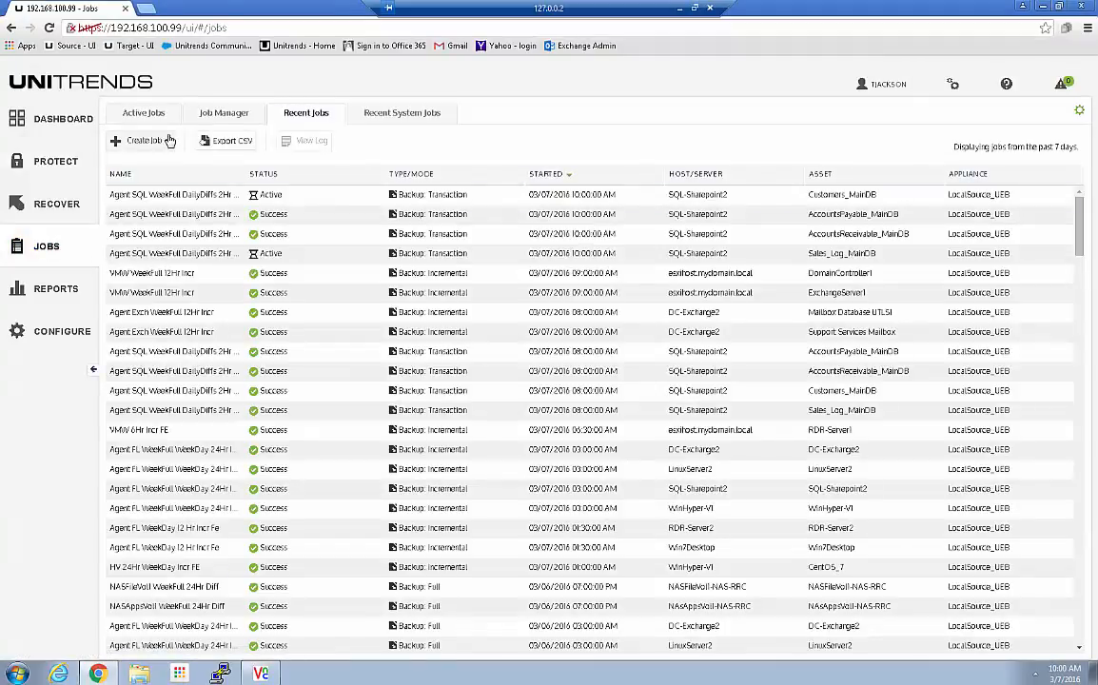
# Step: Start a new backup job and choose Oracle as what to back up
pyautogui.click(168, 140)
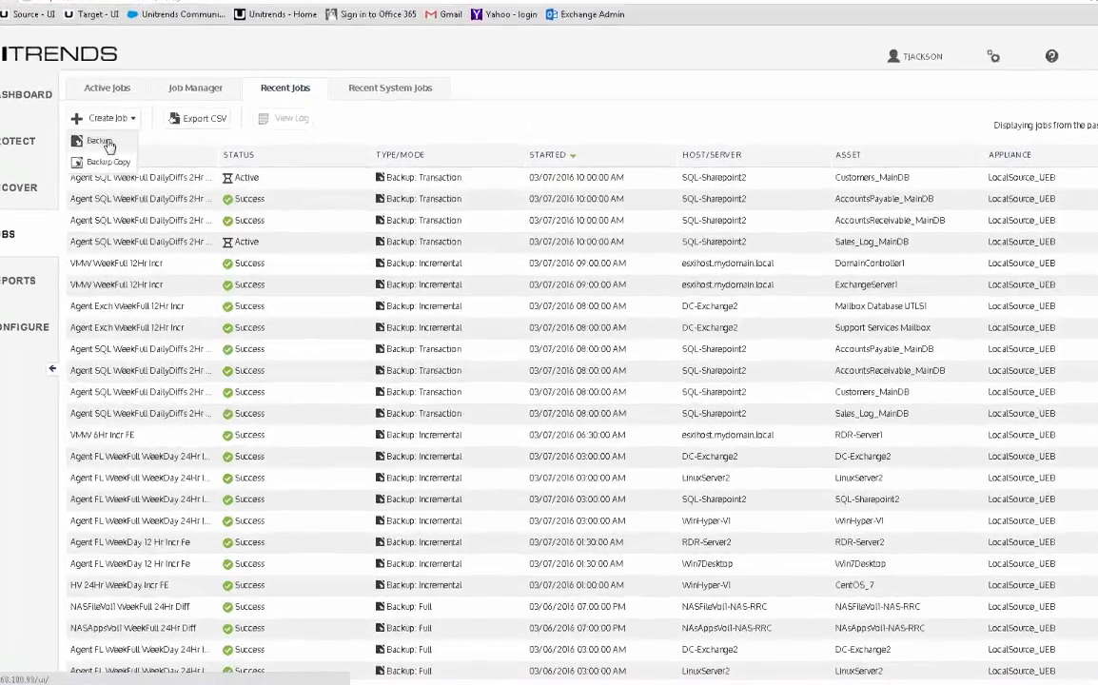
pyautogui.click(132, 160)
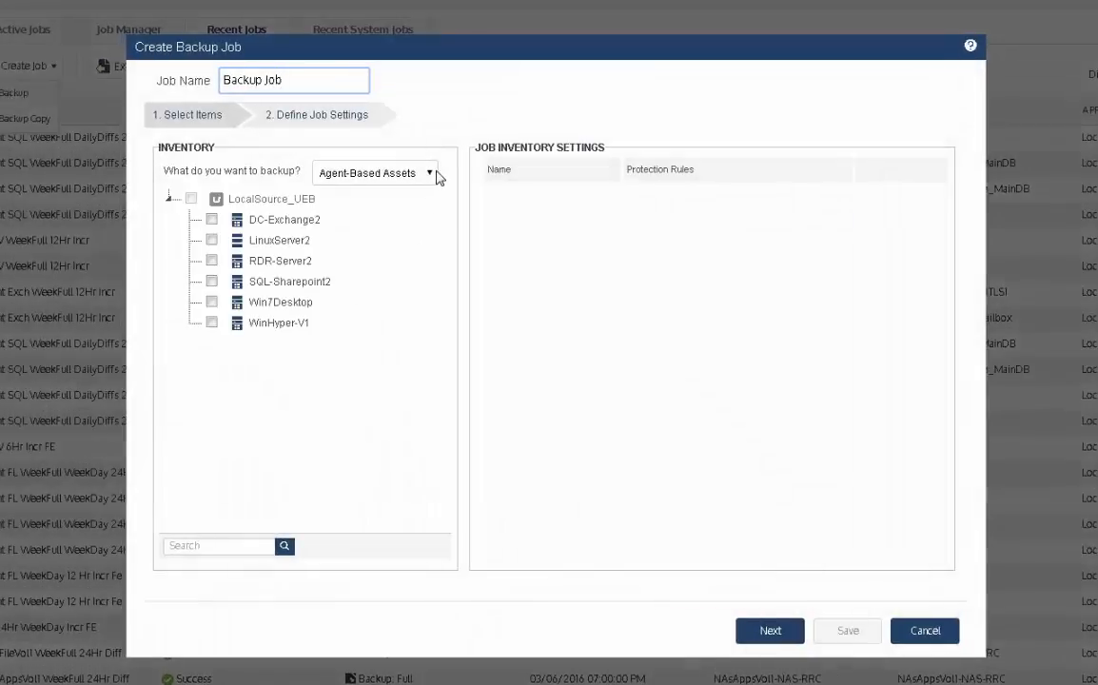
pyautogui.click(432, 173)
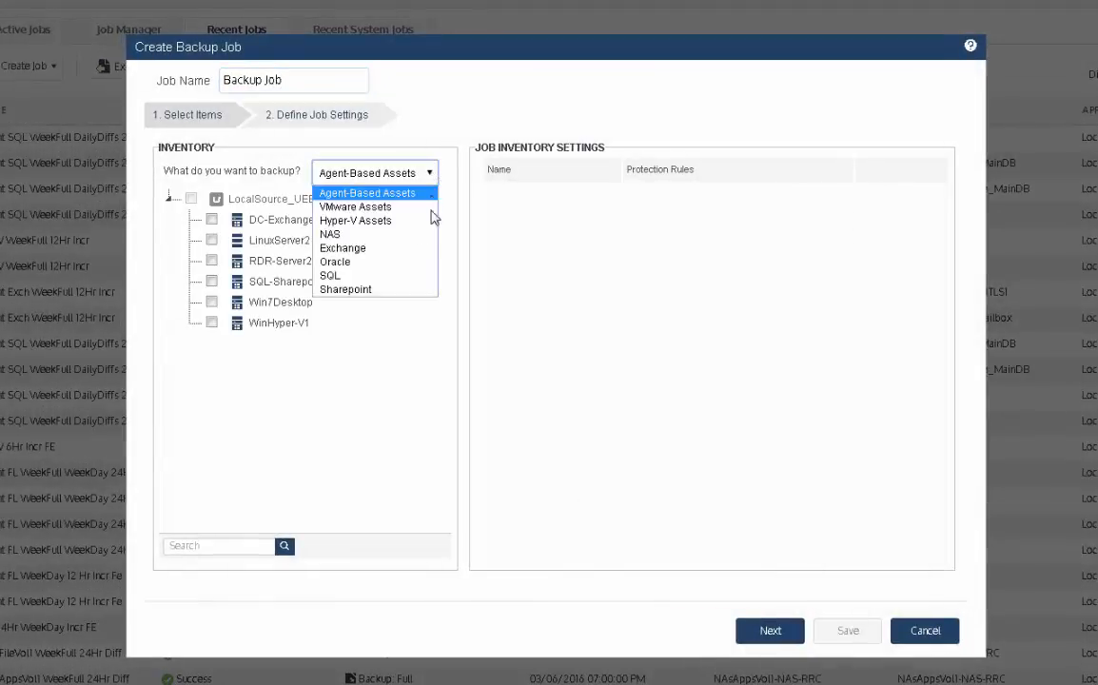
pyautogui.click(360, 262)
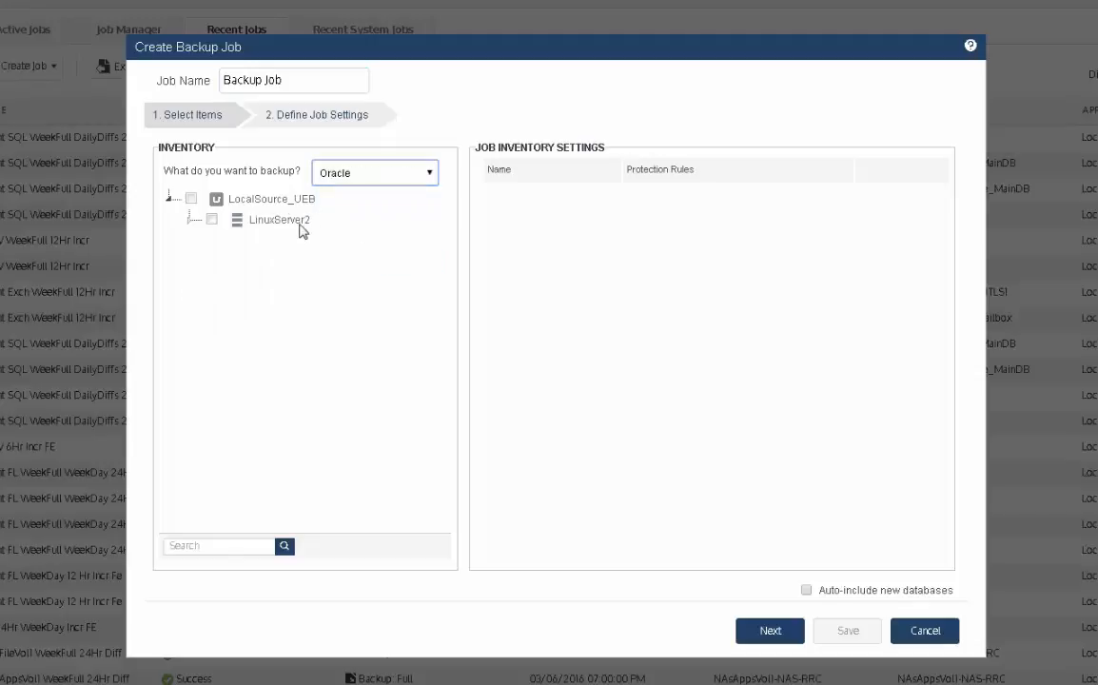
# Step: Under LinuxServer2's Oracle 12 instance, select AcctPayDB1, AcctRcvDB1, ClientsDB1 and OrderStatDB1
pyautogui.click(189, 220)
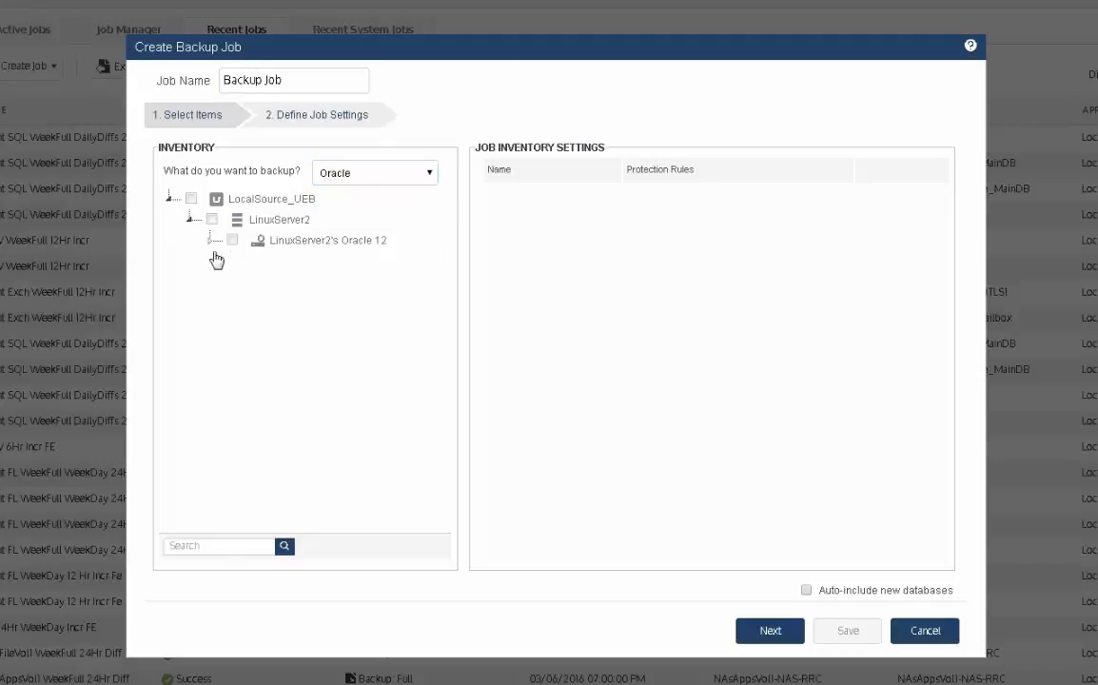
pyautogui.click(210, 240)
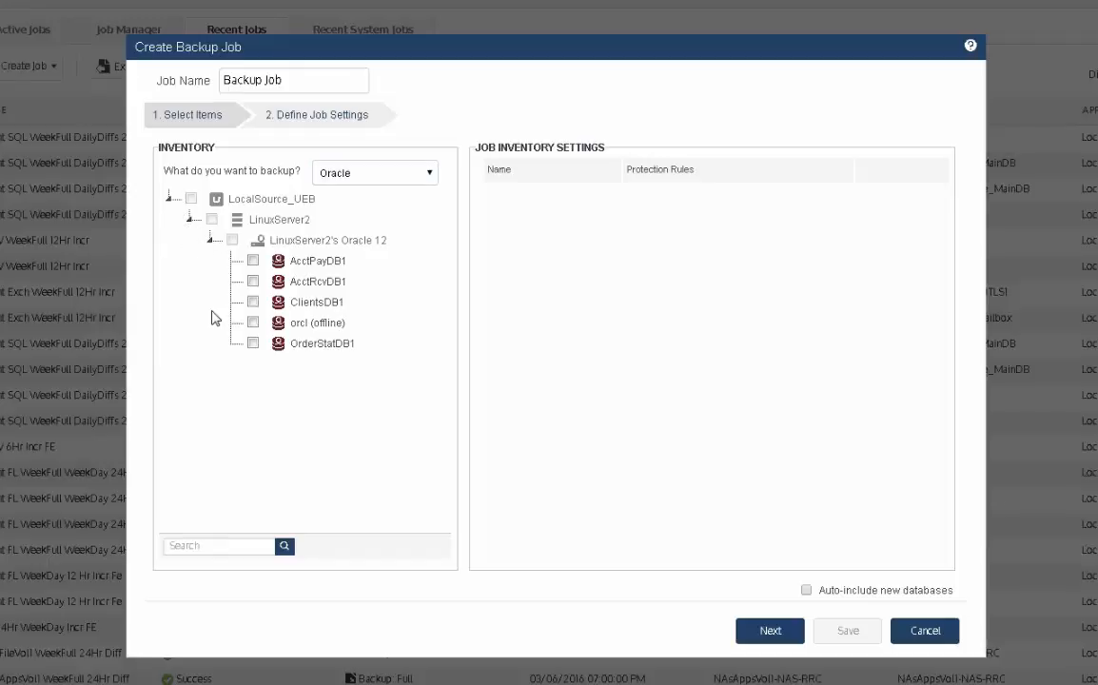
pyautogui.click(253, 282)
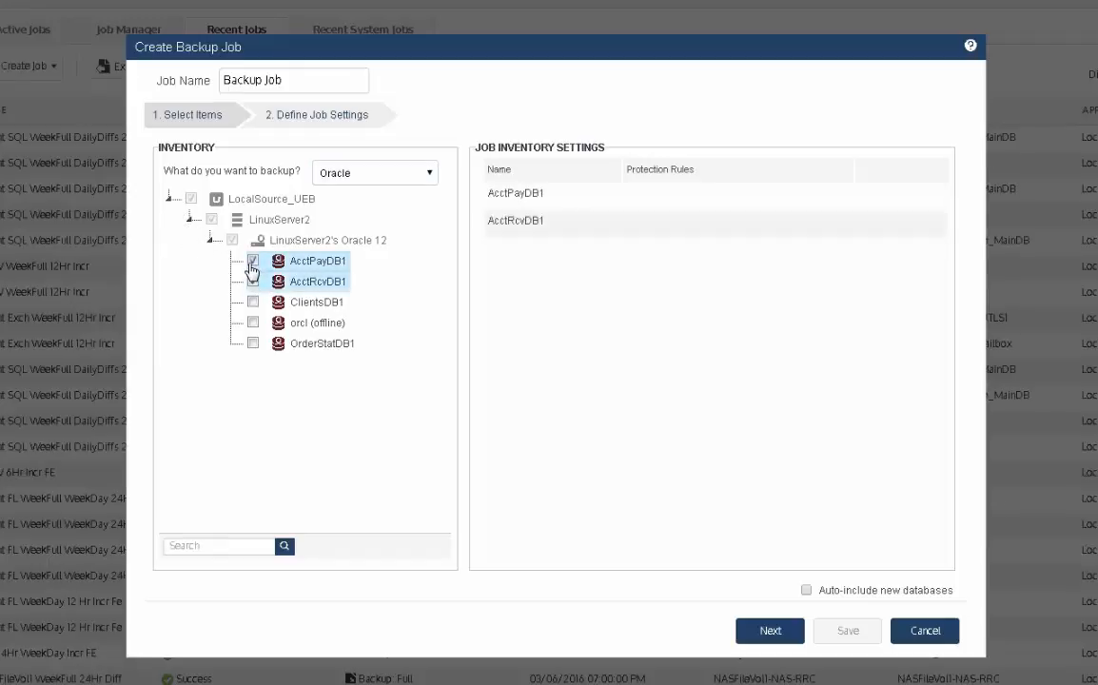
pyautogui.click(253, 301)
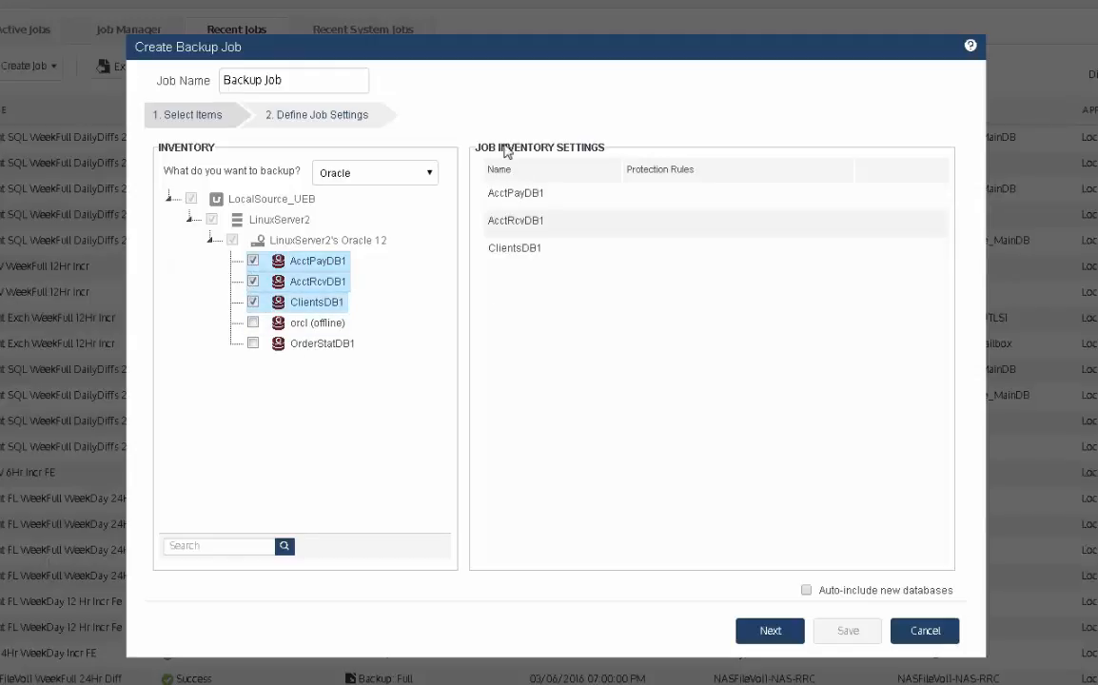
pyautogui.click(253, 343)
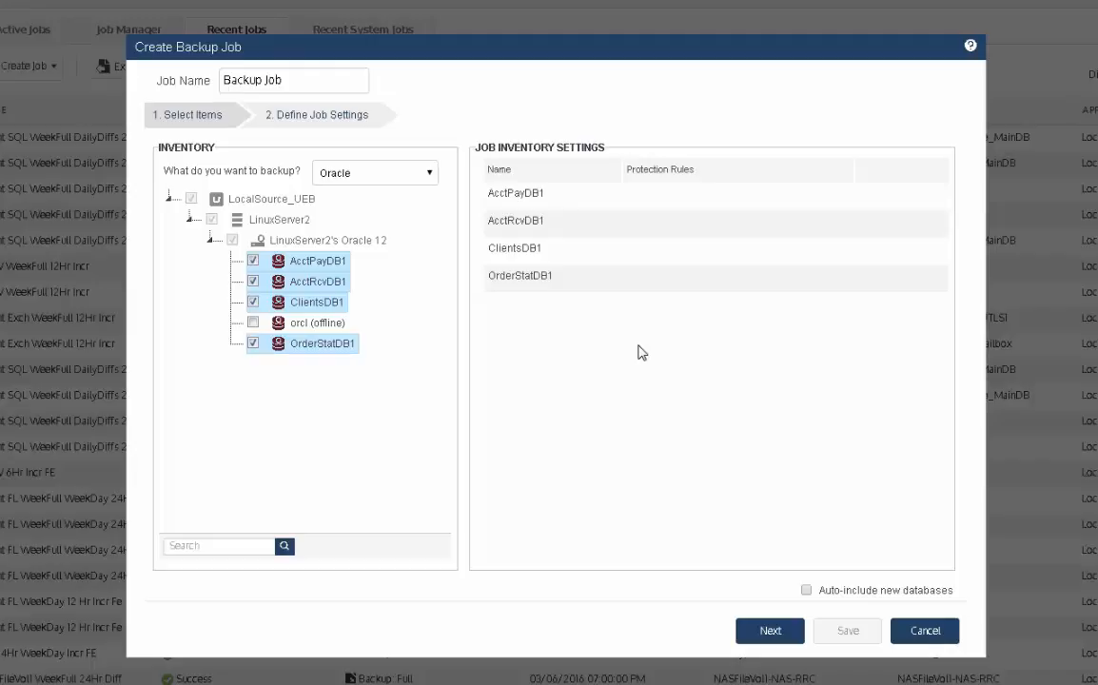
# Step: Rename the job to 'Agent Oracle WeekFull 12Hr Incr'
pyautogui.click(770, 631)
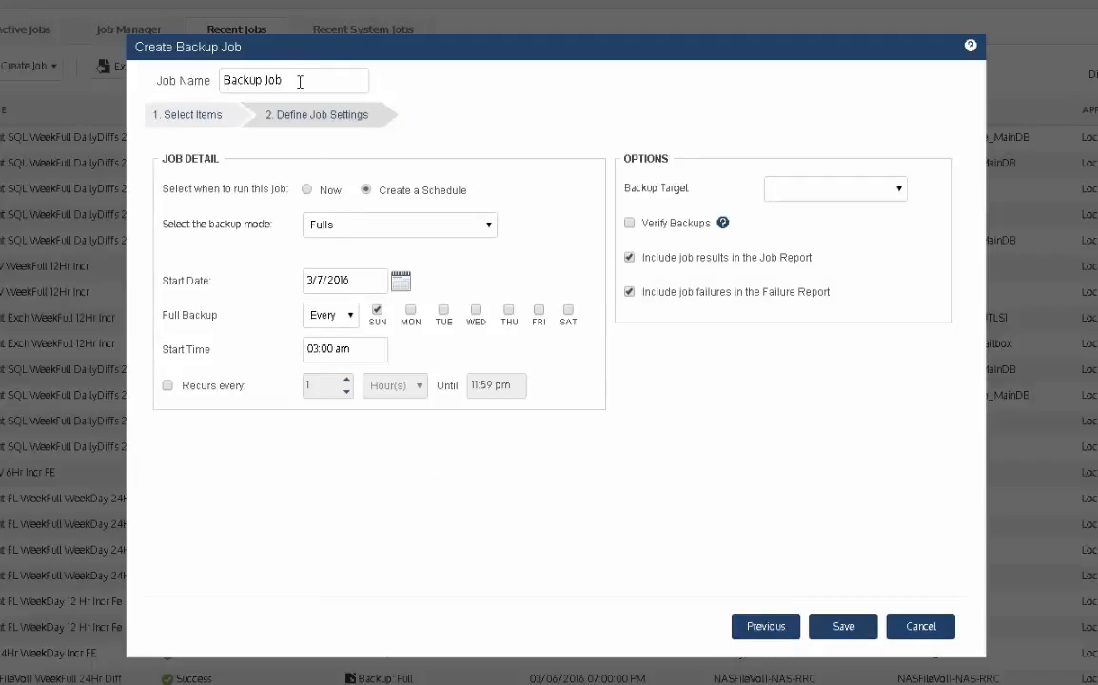
pyautogui.moveTo(299, 81); pyautogui.dragTo(55, 63)
pyautogui.write('Agent')
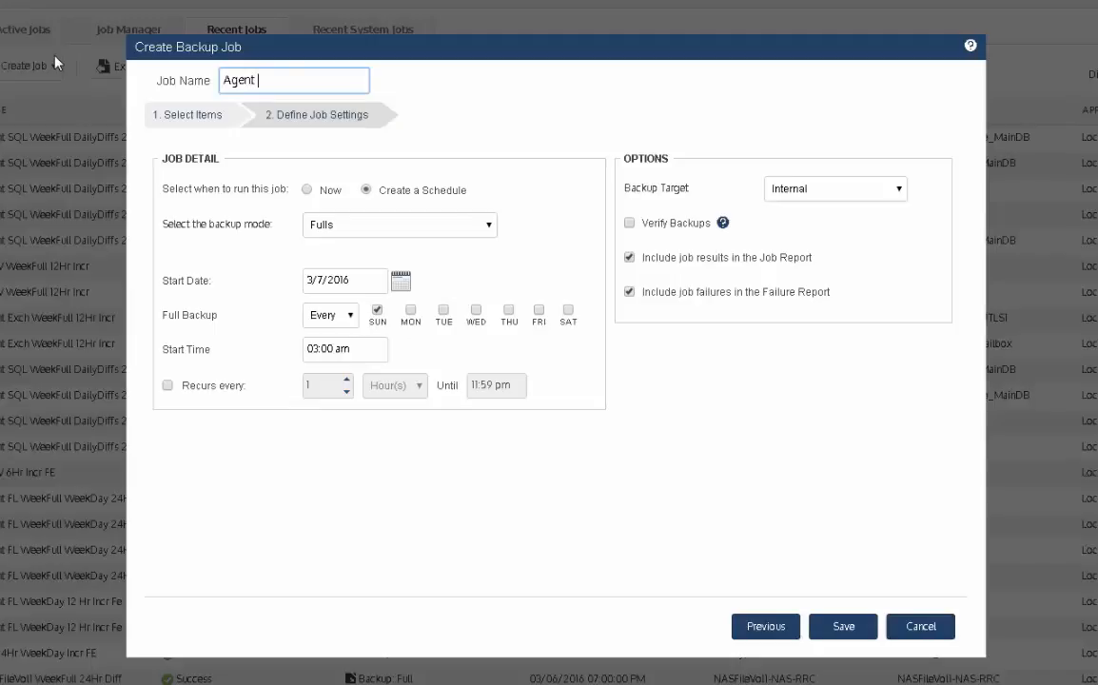
pyautogui.write(' Oracle')
pyautogui.write('WeekFull')
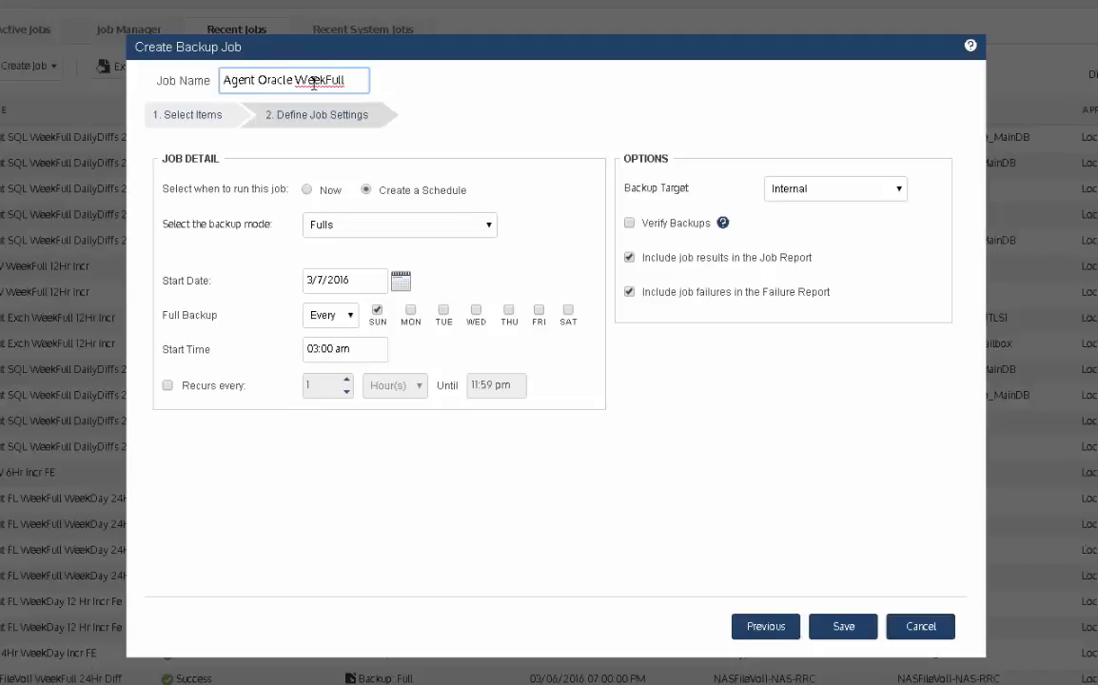
pyautogui.write(' 12Hr')
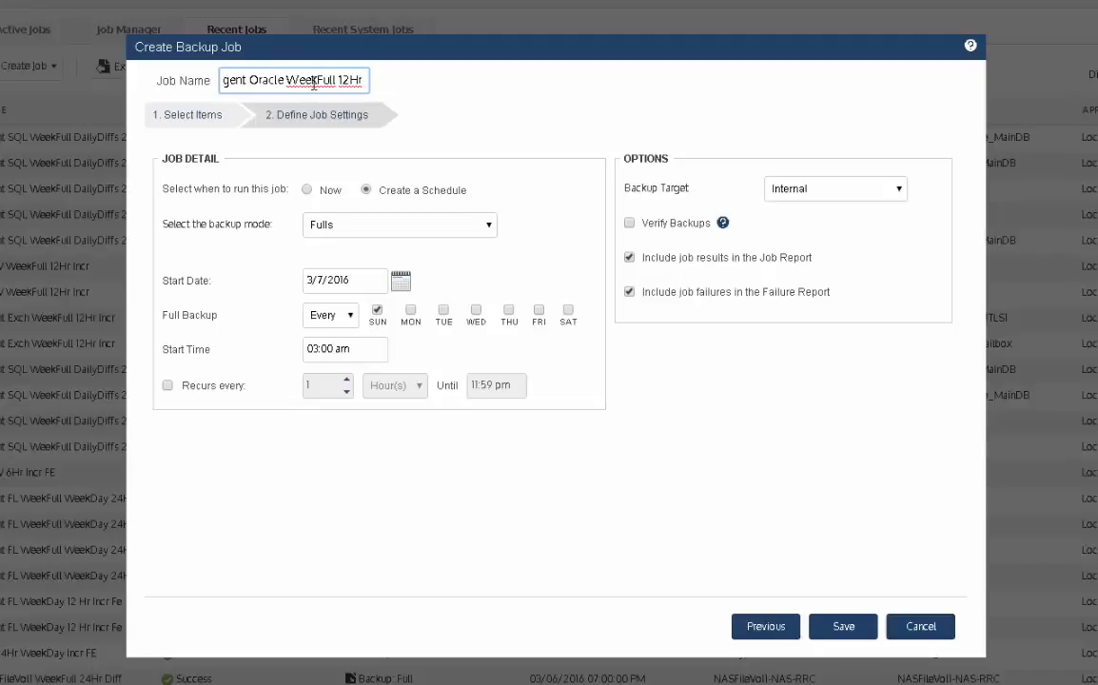
pyautogui.write(' Incr')
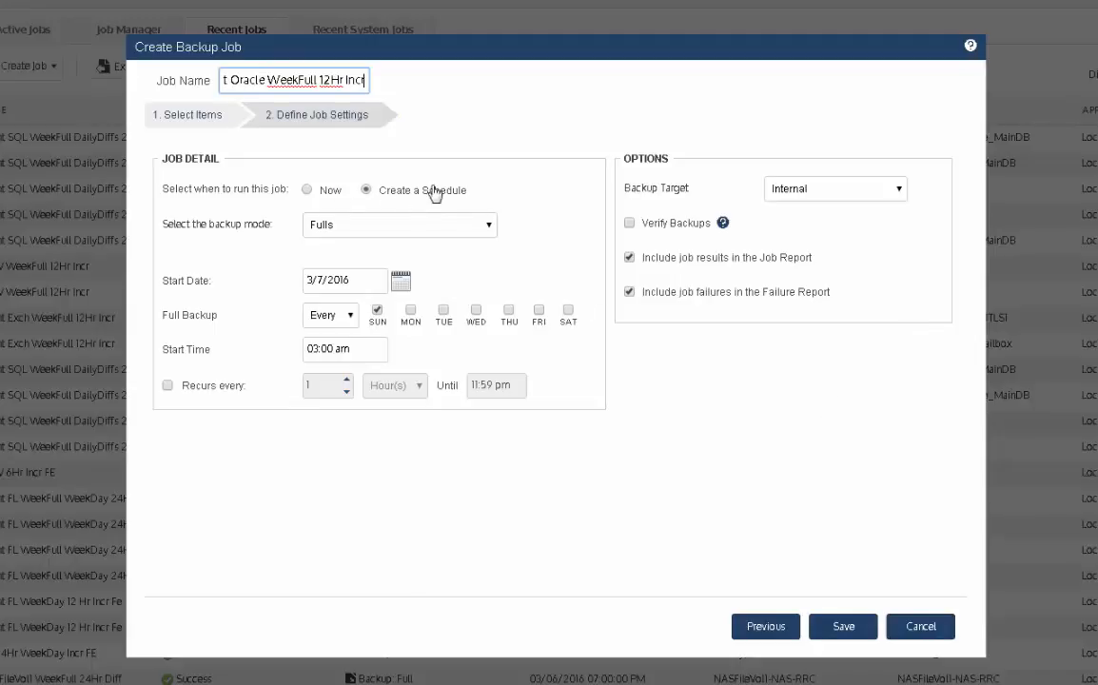
# Step: Switch to Fulls and Incrementals, with full backups on Friday instead of Sunday at 11:00 pm
pyautogui.click(485, 224)
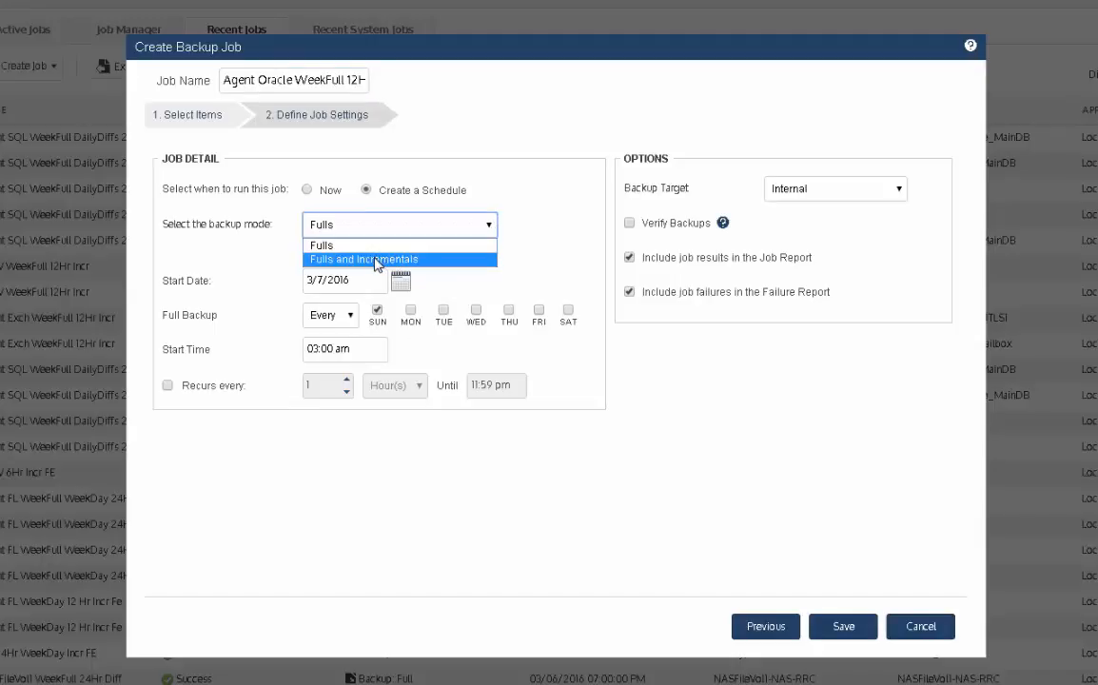
pyautogui.click(342, 259)
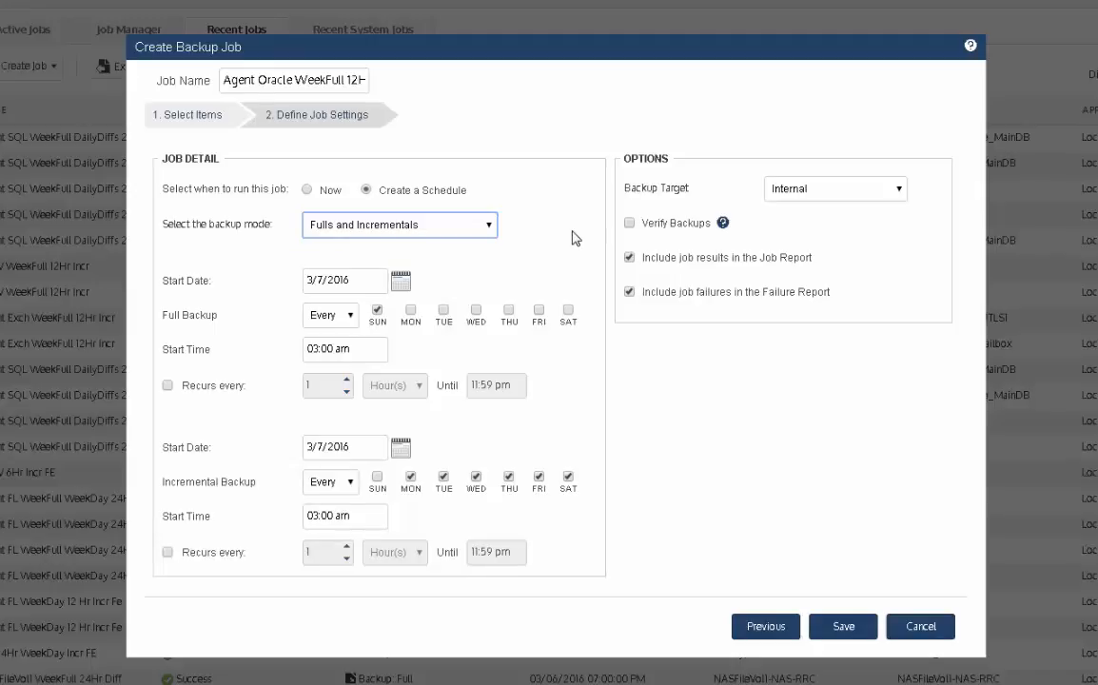
pyautogui.click(377, 309)
pyautogui.click(539, 311)
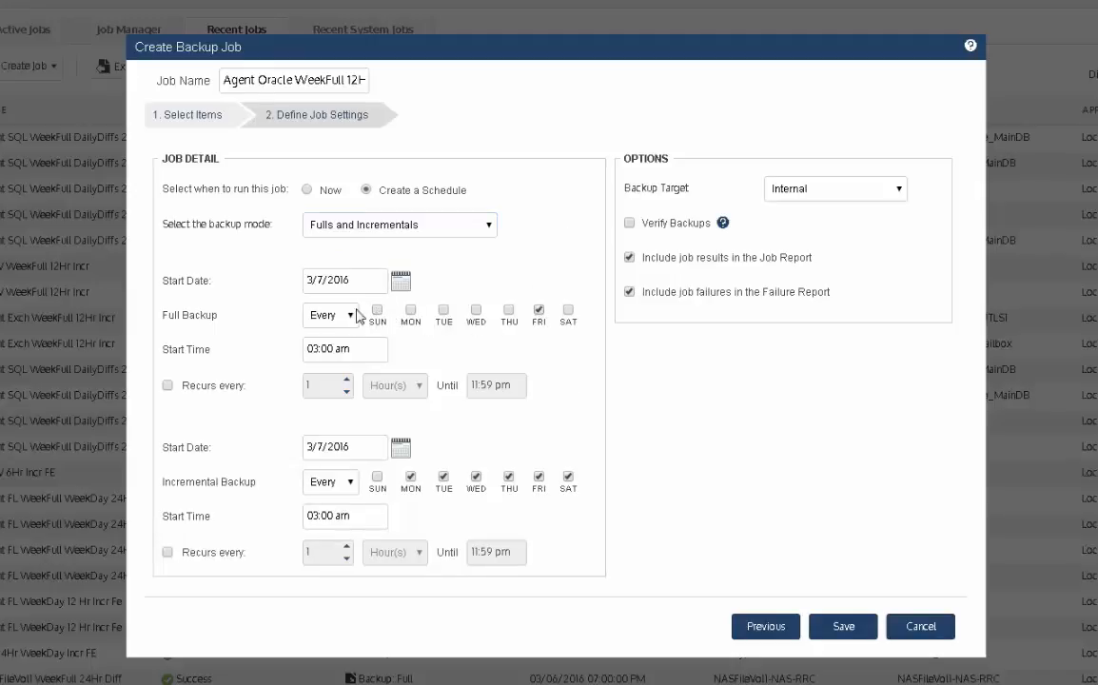
pyautogui.click(307, 350)
pyautogui.write('1100p')
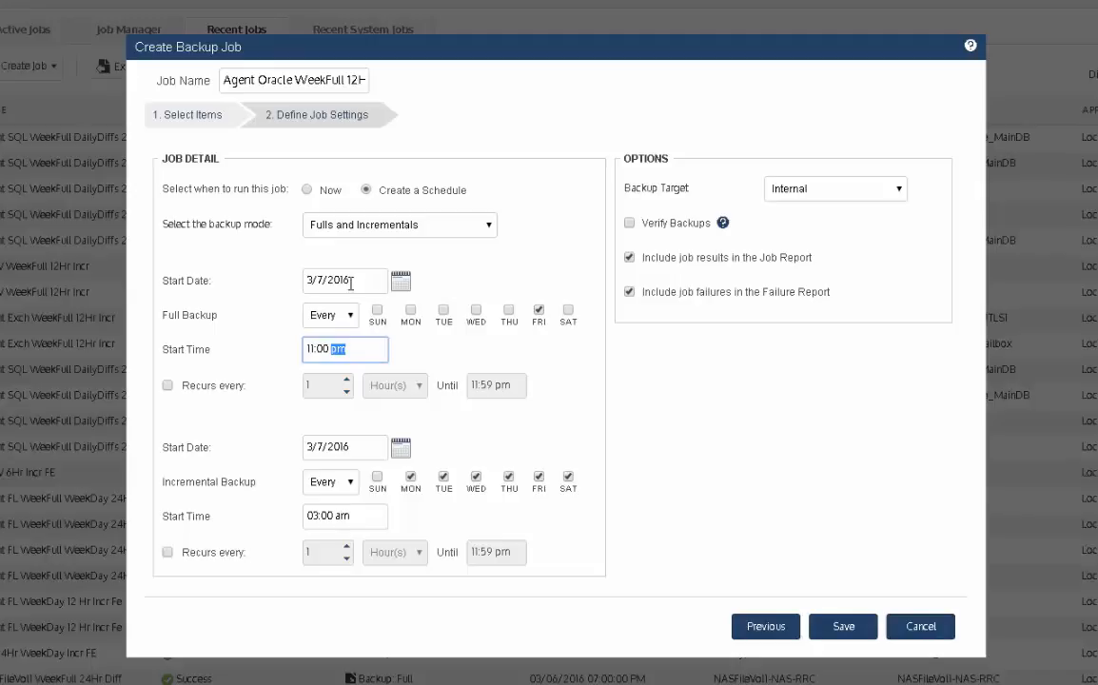
# Step: Start full backups on March 11, 2016, recurring every week
pyautogui.click(399, 282)
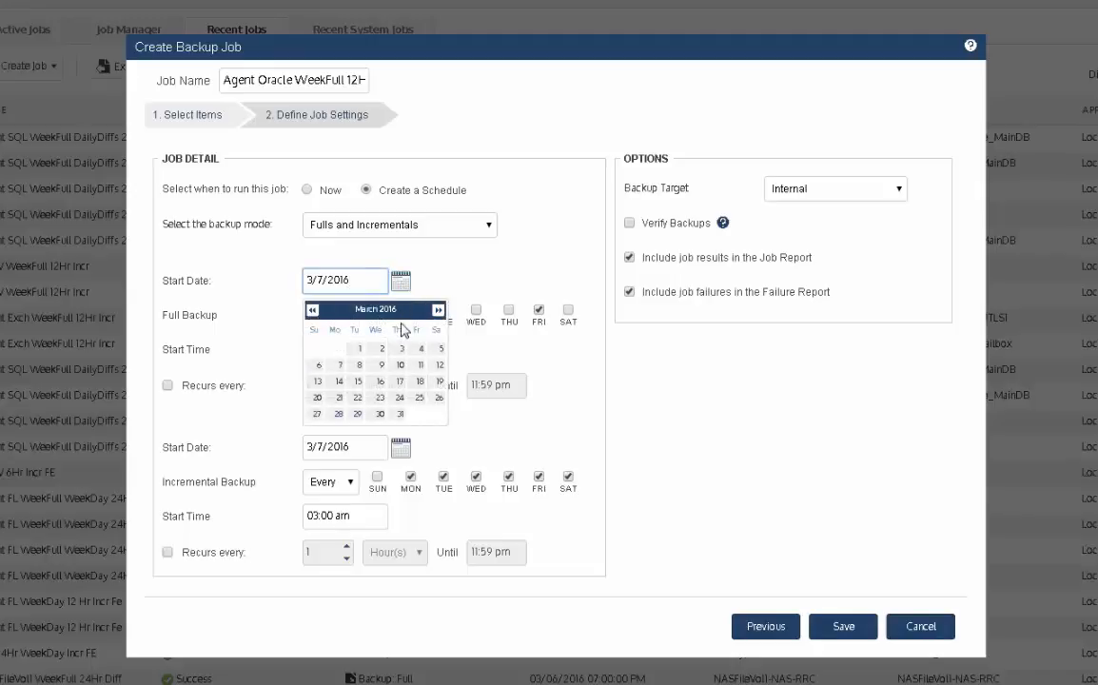
pyautogui.click(421, 364)
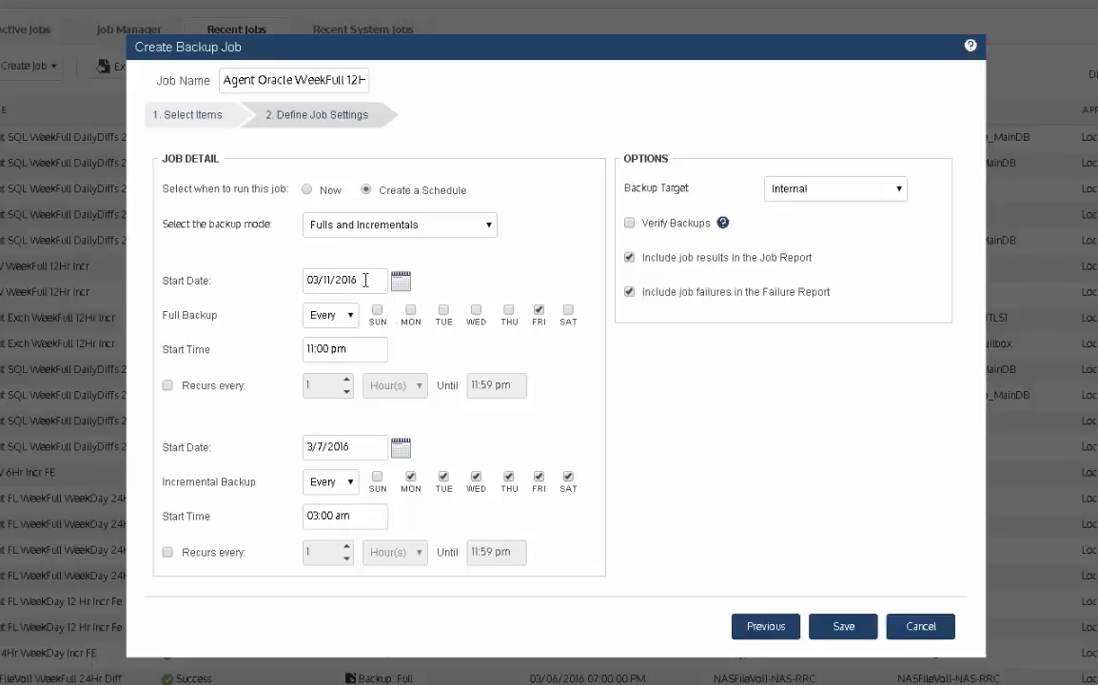
pyautogui.click(399, 279)
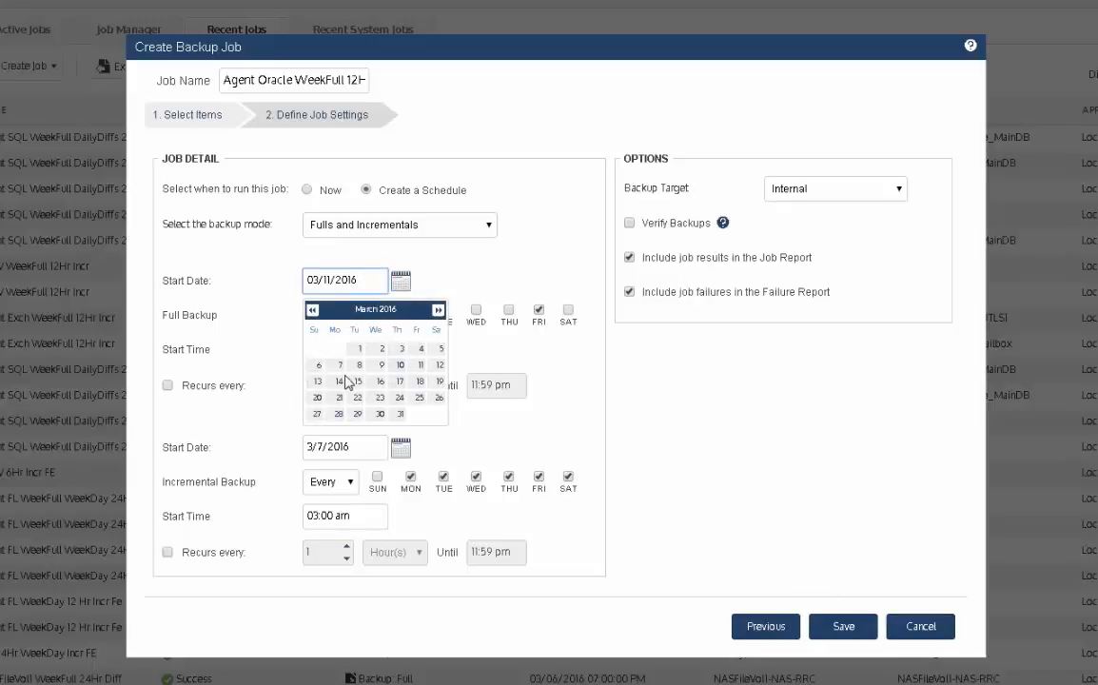
pyautogui.click(420, 365)
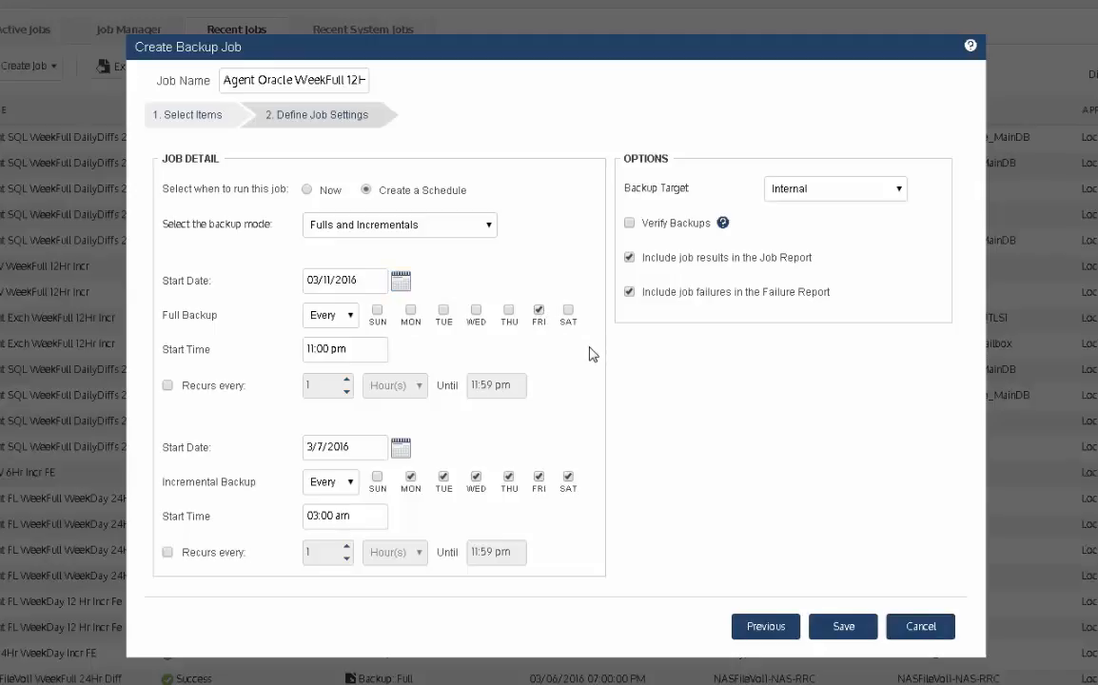
pyautogui.click(351, 316)
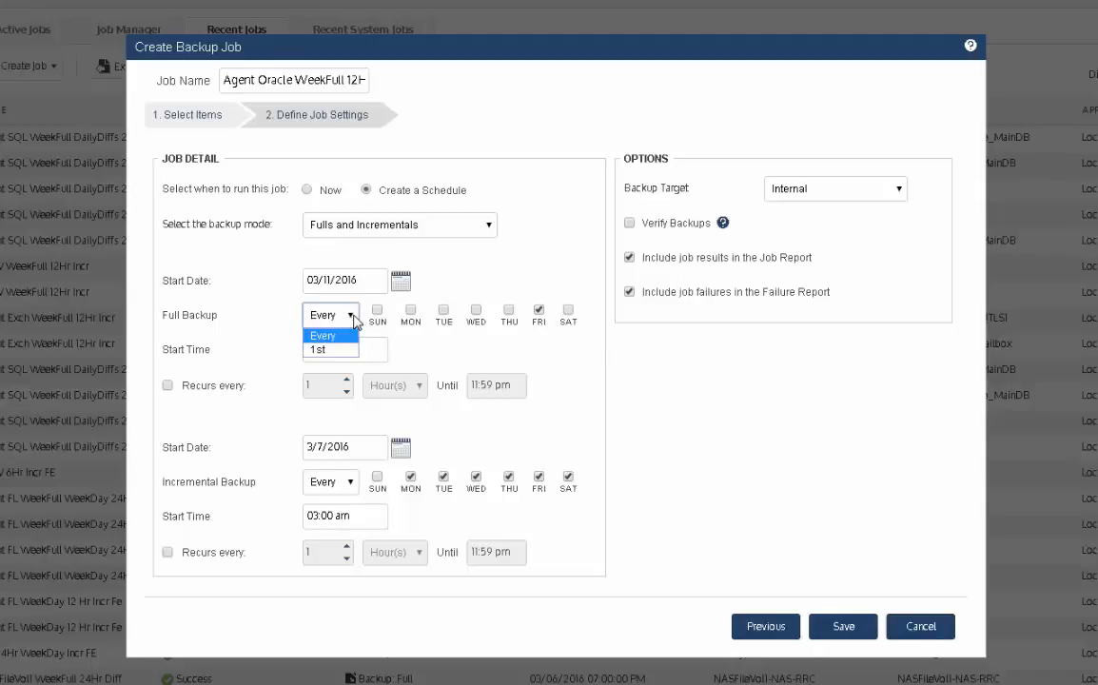
pyautogui.click(437, 349)
pyautogui.click(401, 281)
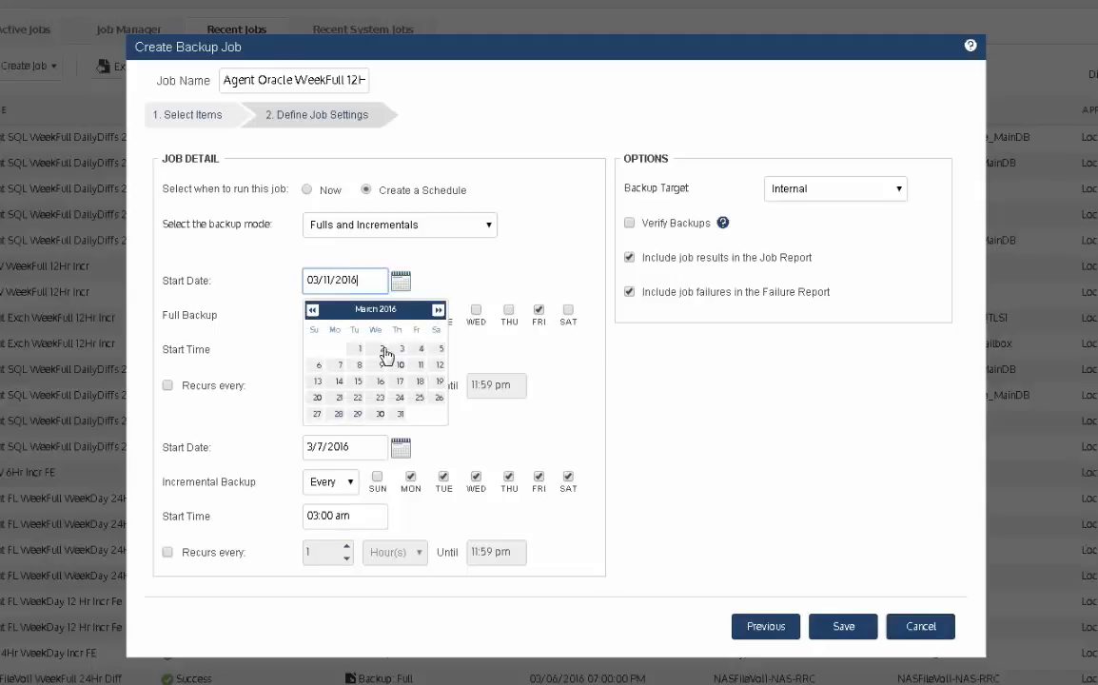
pyautogui.click(437, 309)
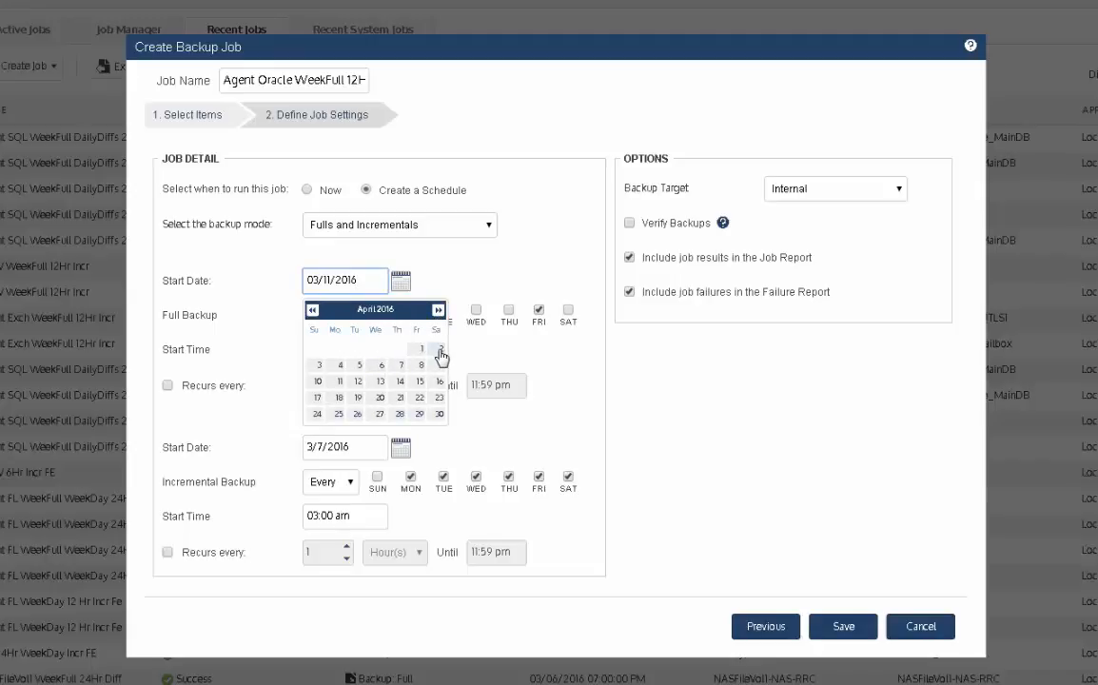
pyautogui.click(472, 271)
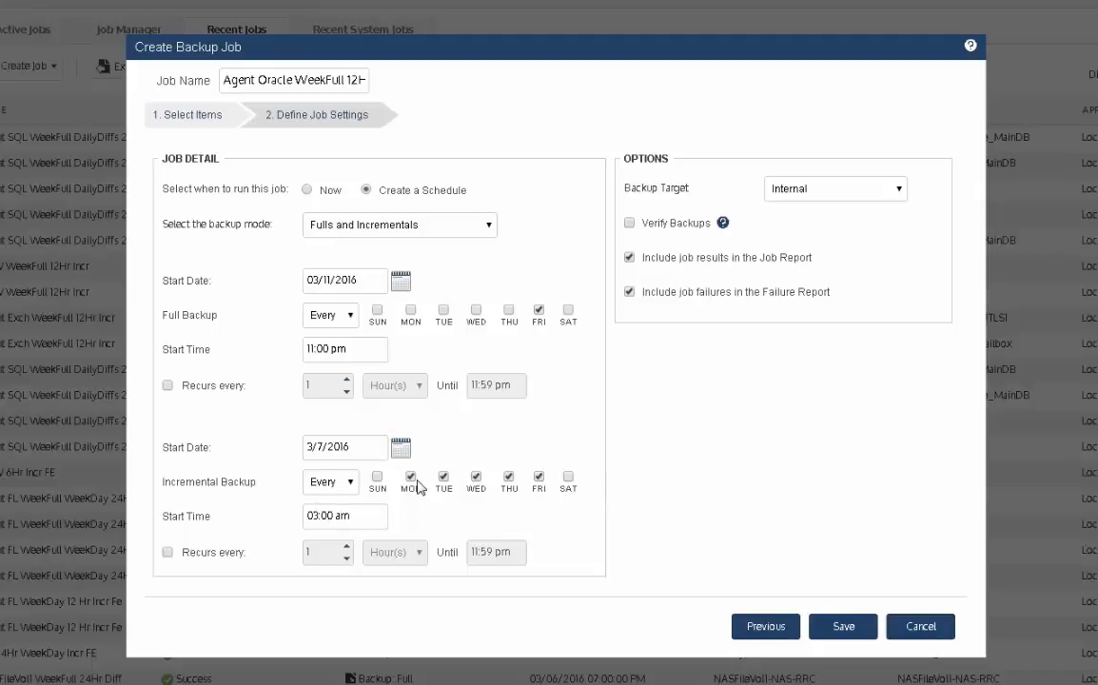
# Step: Start incrementals on 03/07/2016 at 11:00 pm, Monday through Thursday only
pyautogui.click(402, 450)
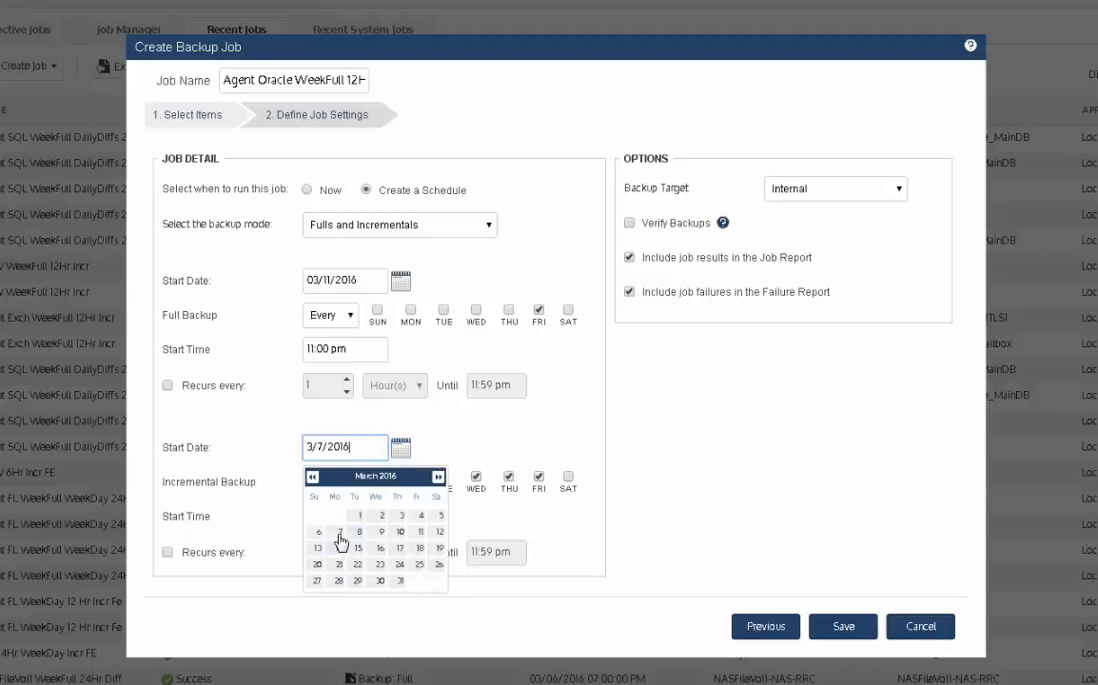
pyautogui.click(342, 535)
pyautogui.doubleClick(312, 514)
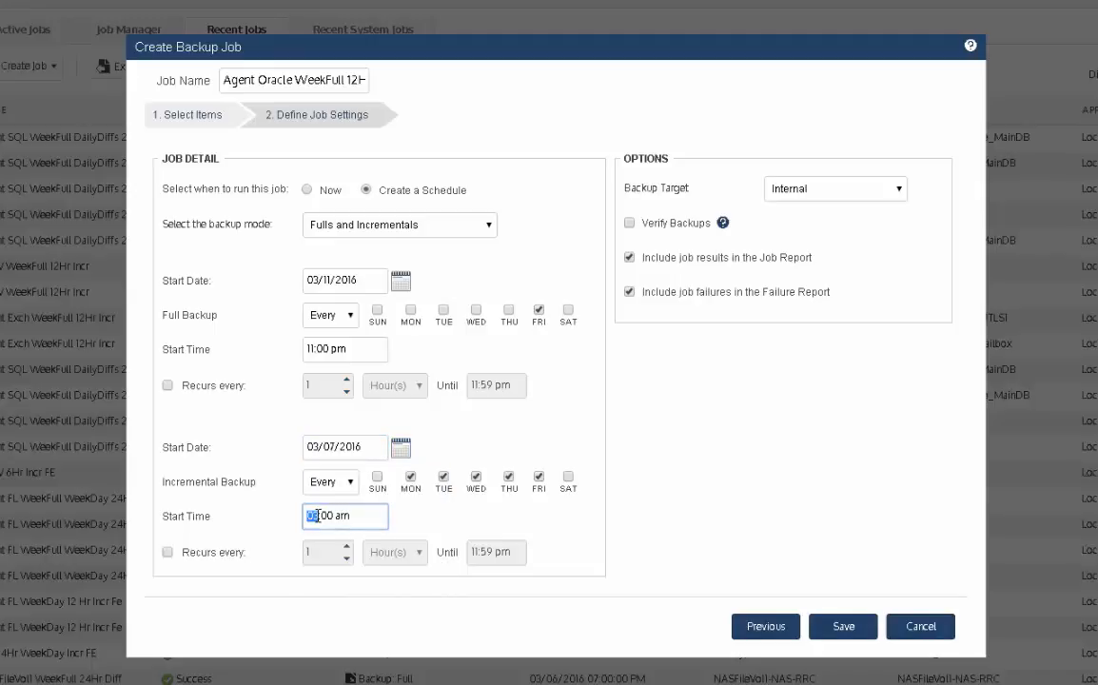
pyautogui.write('11:00 p')
pyautogui.click(537, 487)
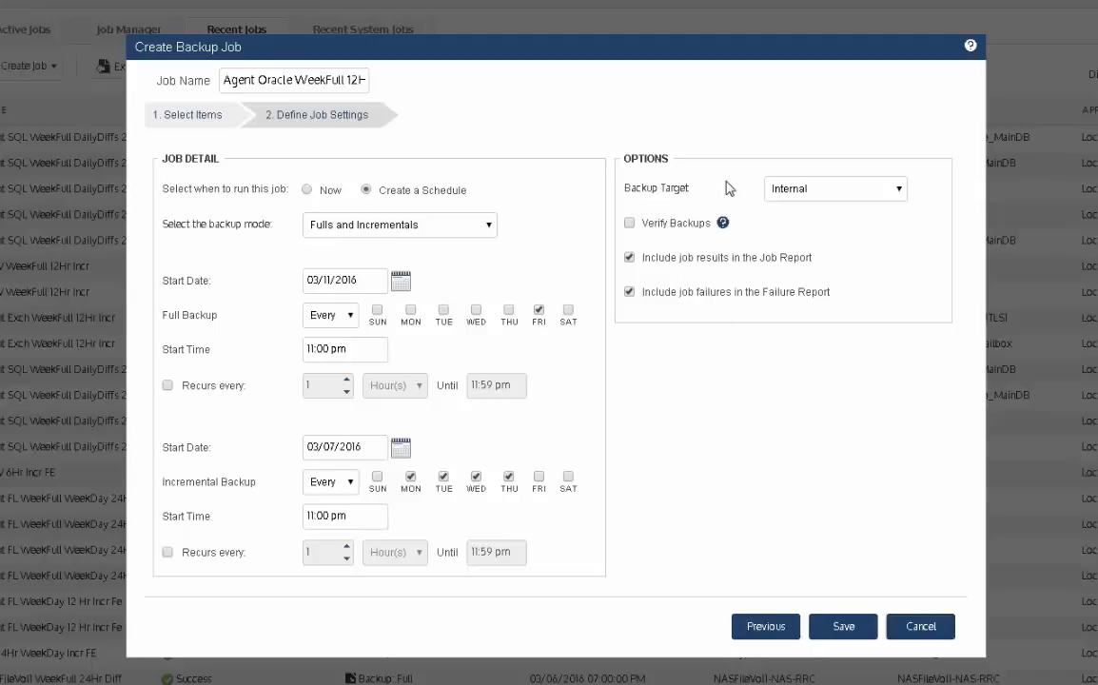
# Step: Keep Internal as the backup target and save the new Oracle backup job
pyautogui.click(903, 191)
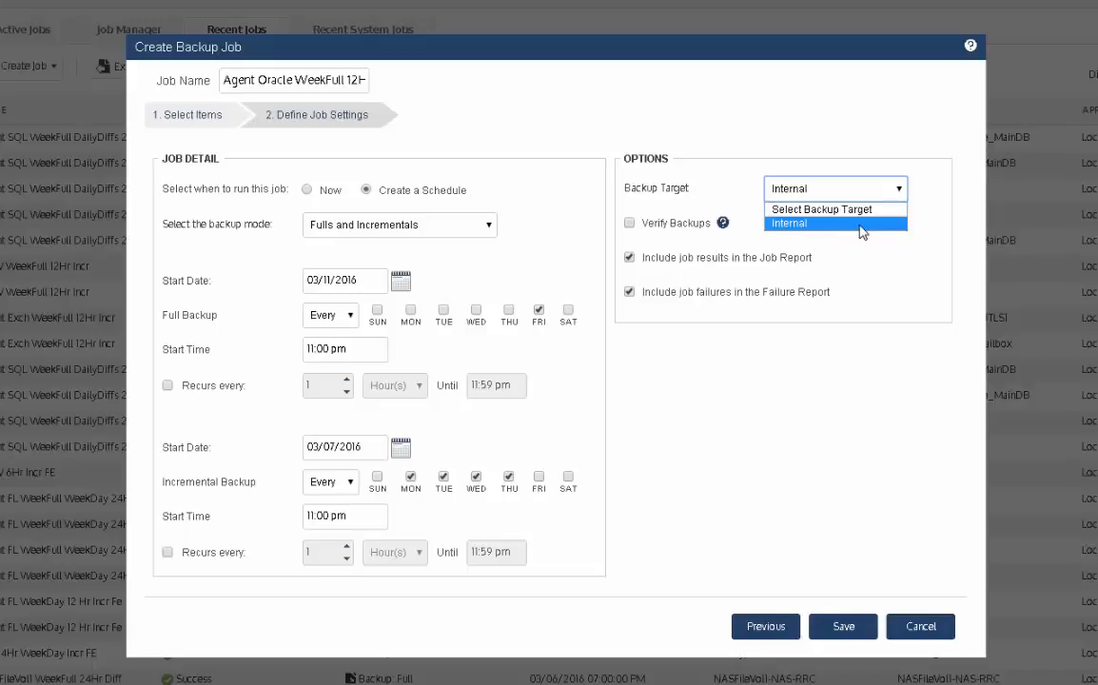
pyautogui.click(800, 228)
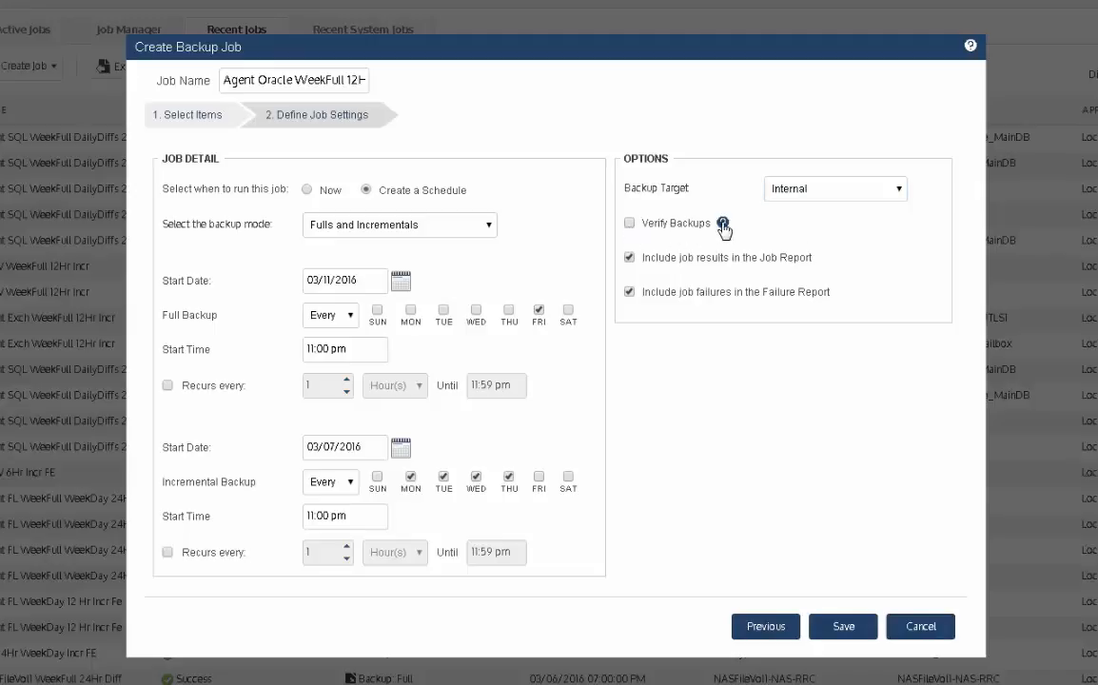
pyautogui.moveTo(723, 224)
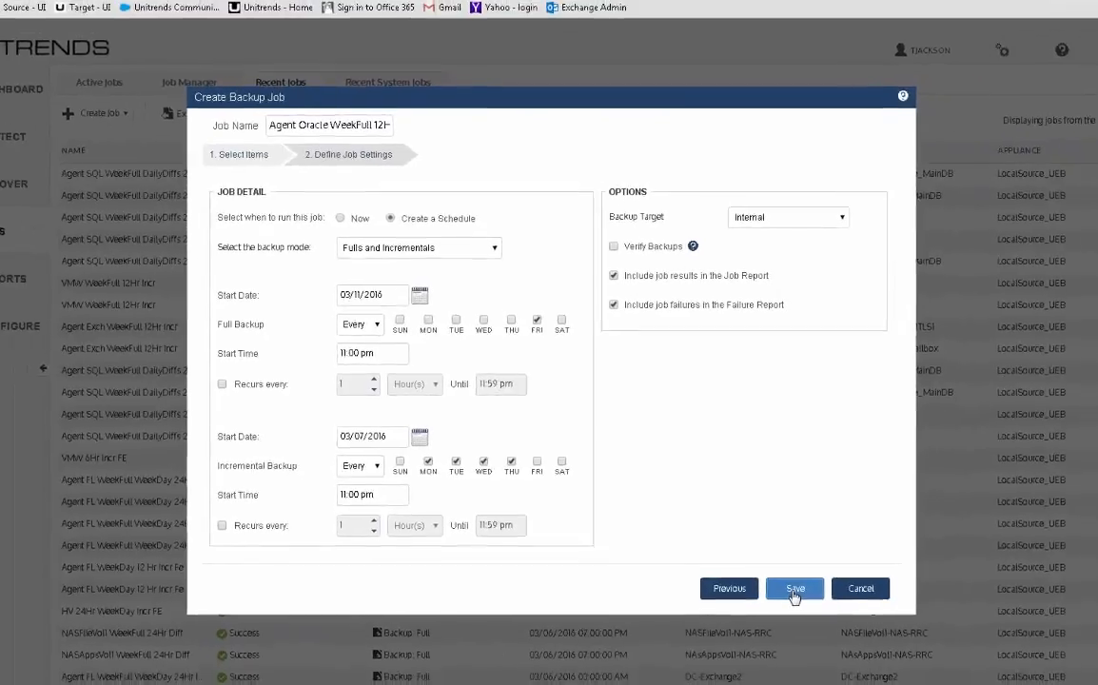
pyautogui.click(796, 591)
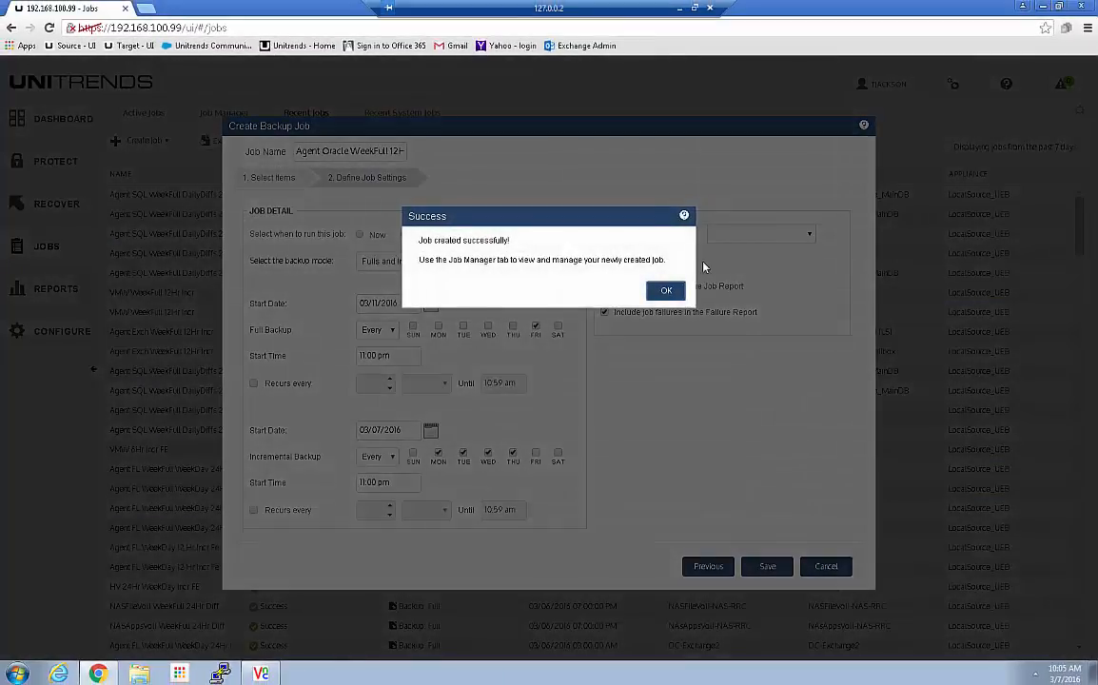
# Step: Dismiss the success message and review the Agent Oracle WeekFull 12Hr Incr job in Job Manager
pyautogui.click(666, 290)
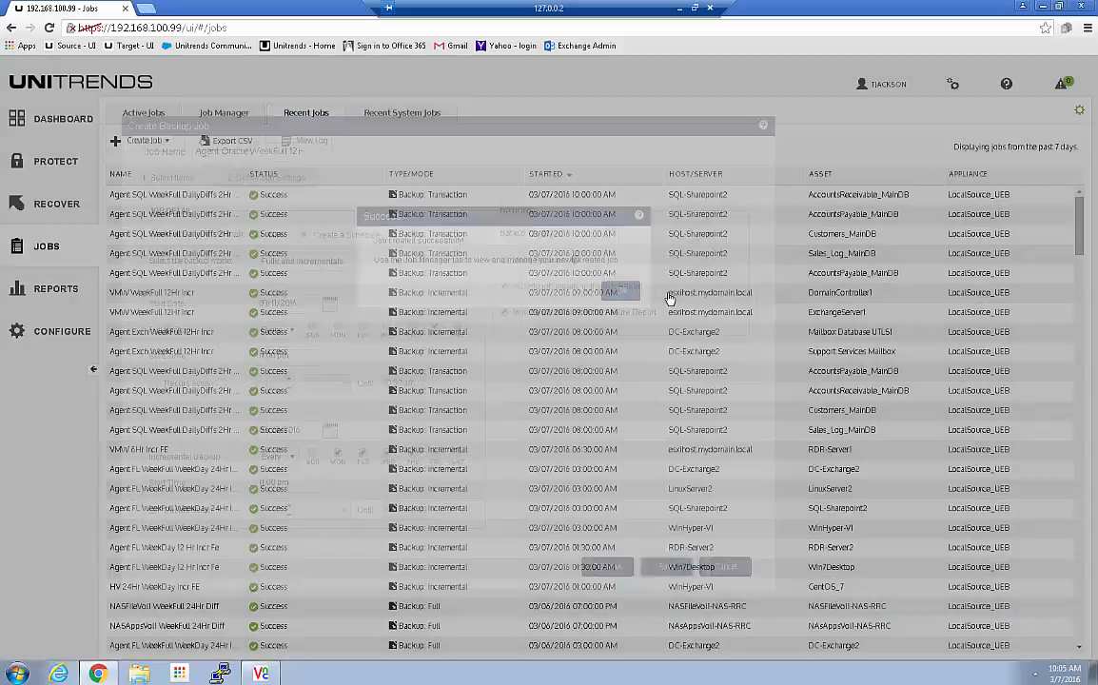
pyautogui.click(220, 113)
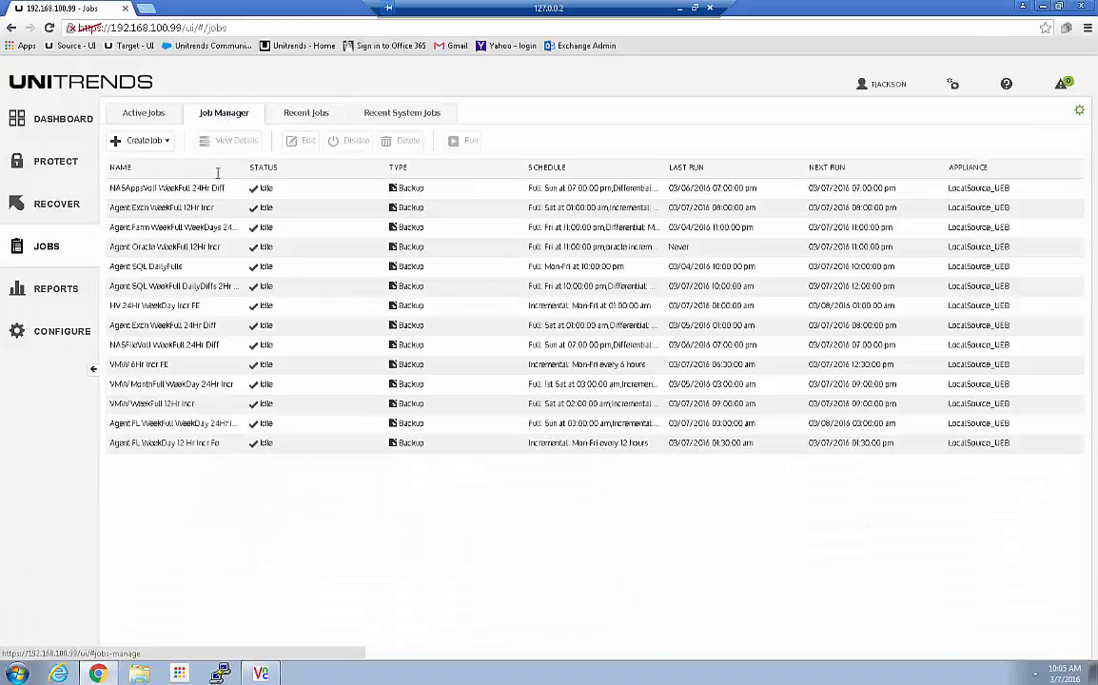
pyautogui.click(138, 249)
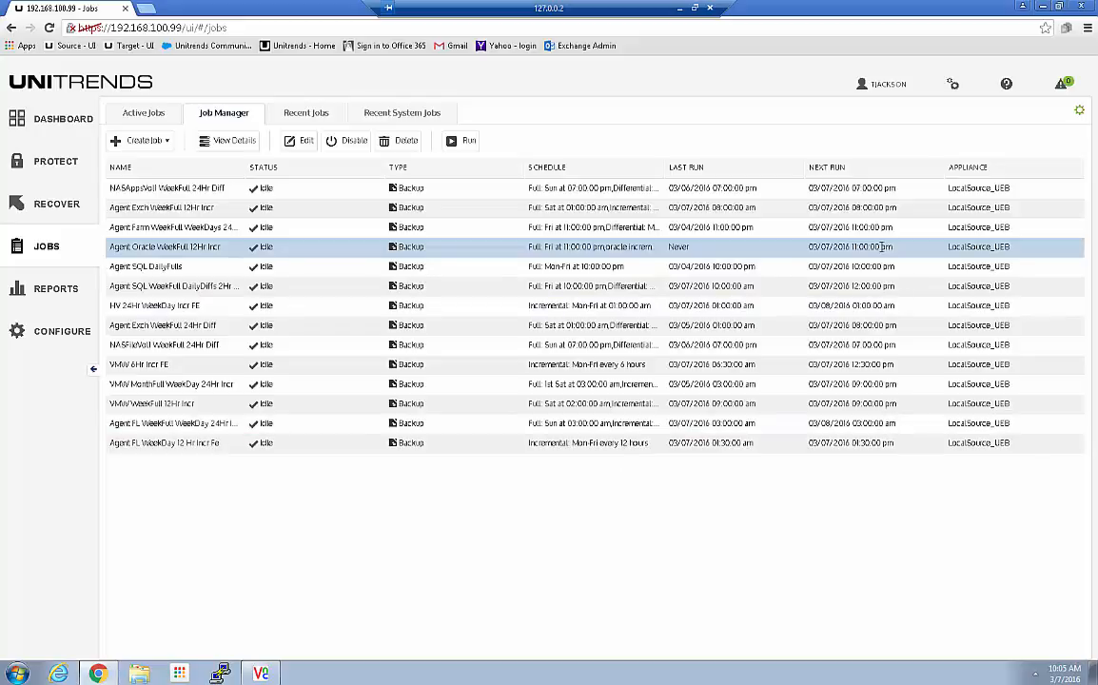
pyautogui.click(142, 115)
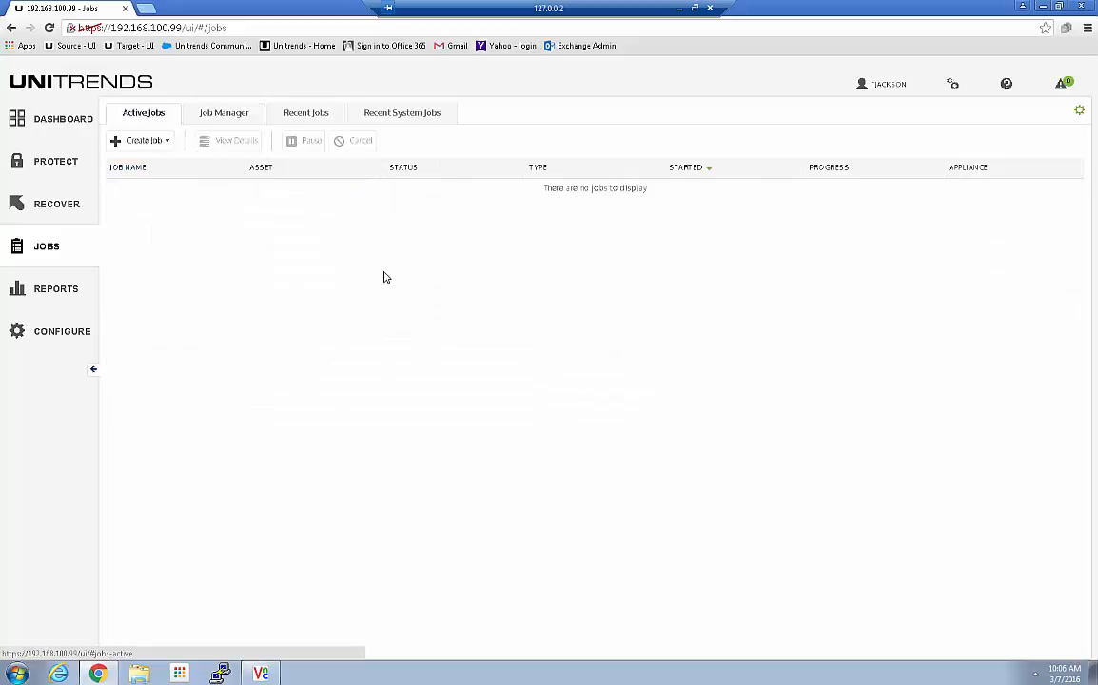
pyautogui.click(223, 115)
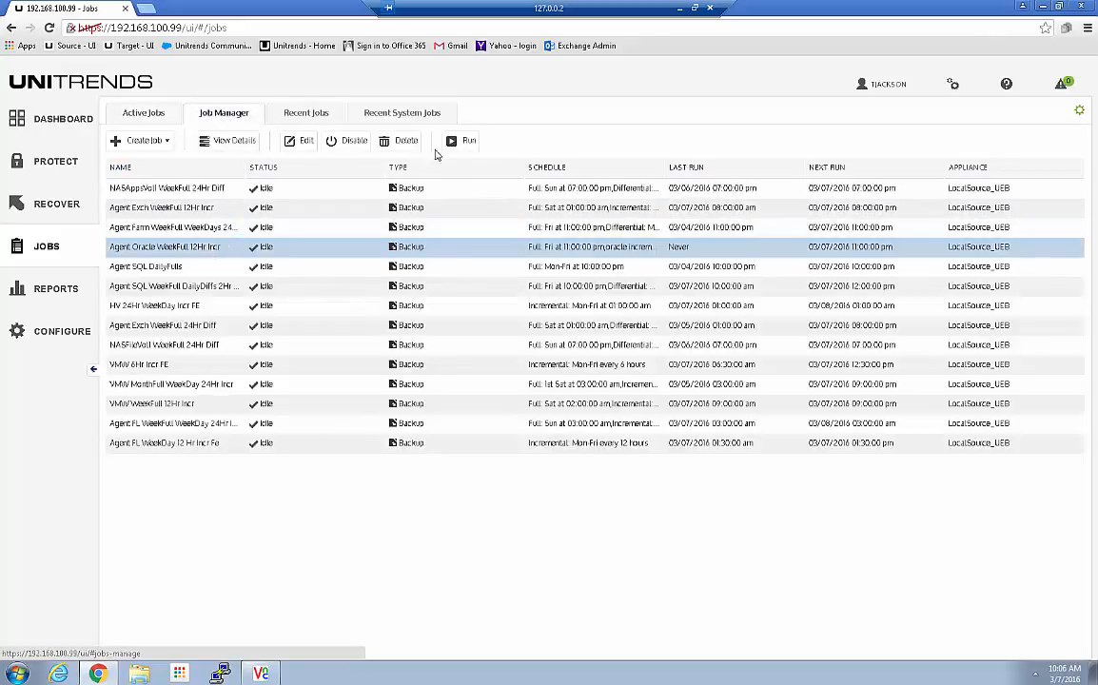
# Step: Run the Oracle job immediately and watch its four database backups in Active Jobs
pyautogui.click(466, 142)
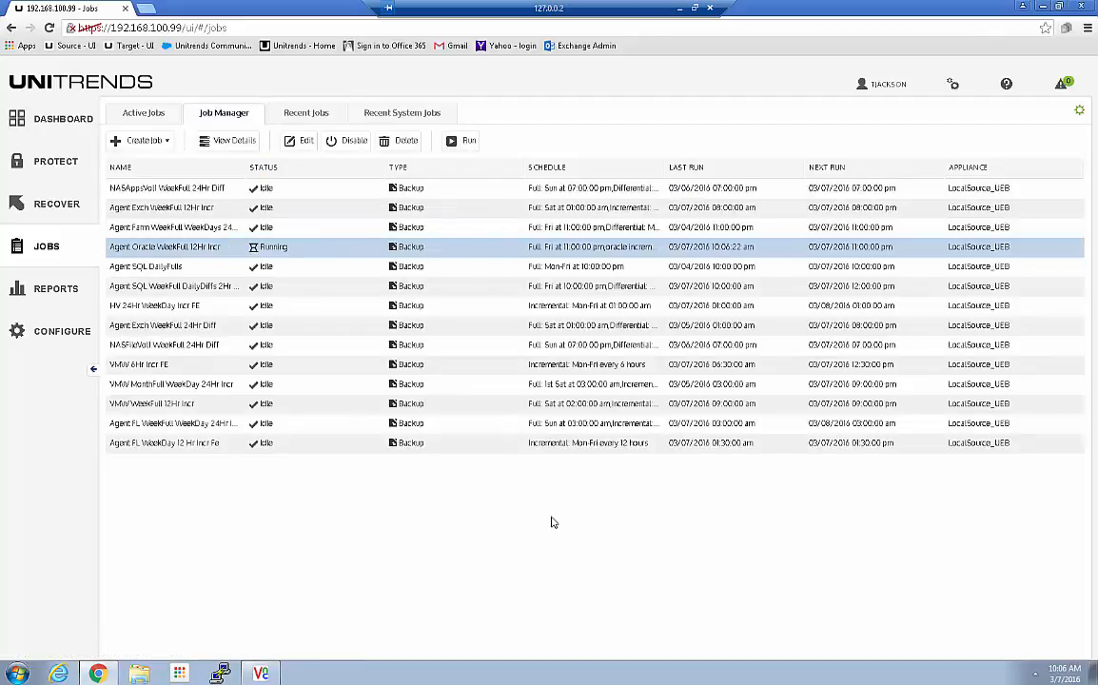
pyautogui.click(139, 115)
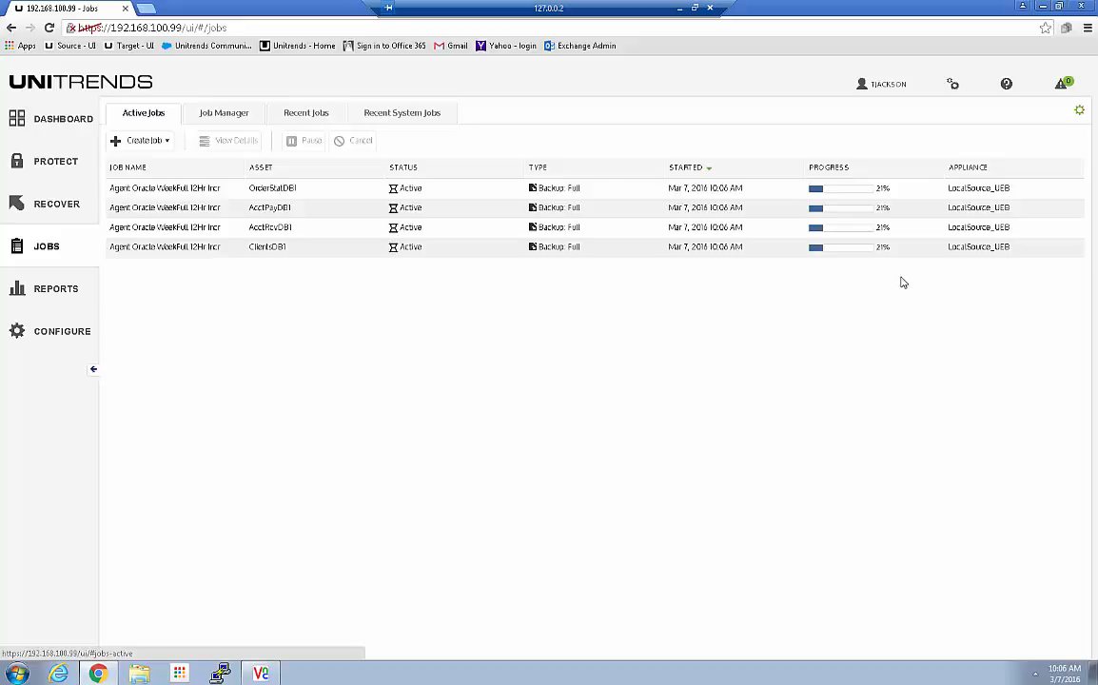
pyautogui.click(139, 673)
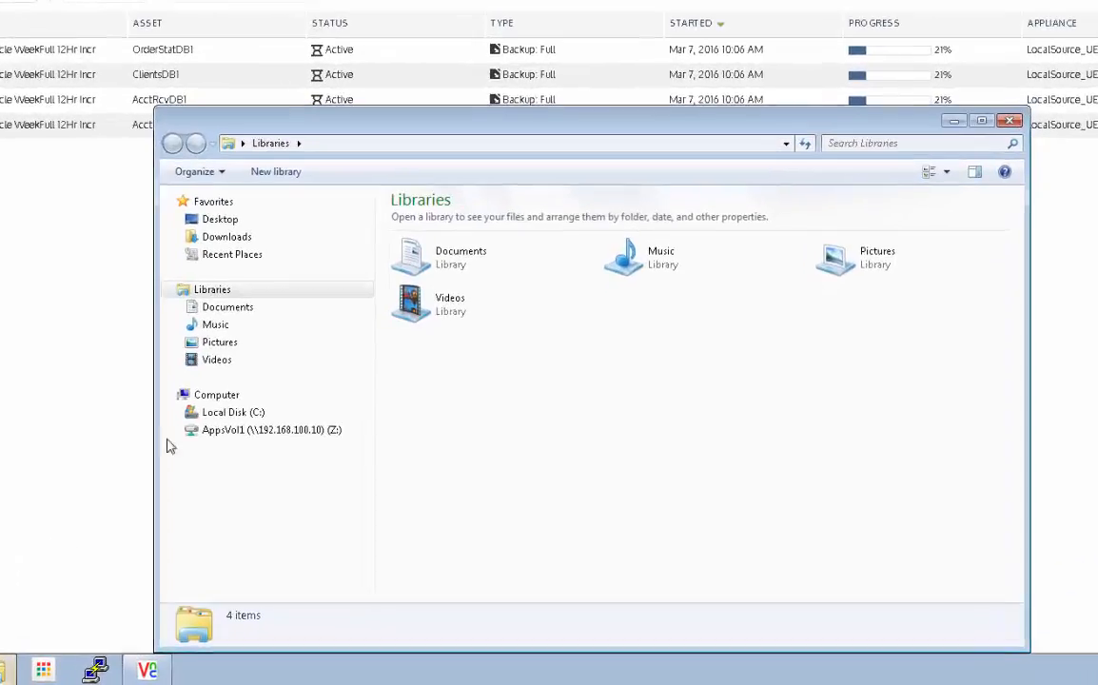
# Step: Go to the network location \\192.168.100.99 in Explorer
pyautogui.click(406, 148)
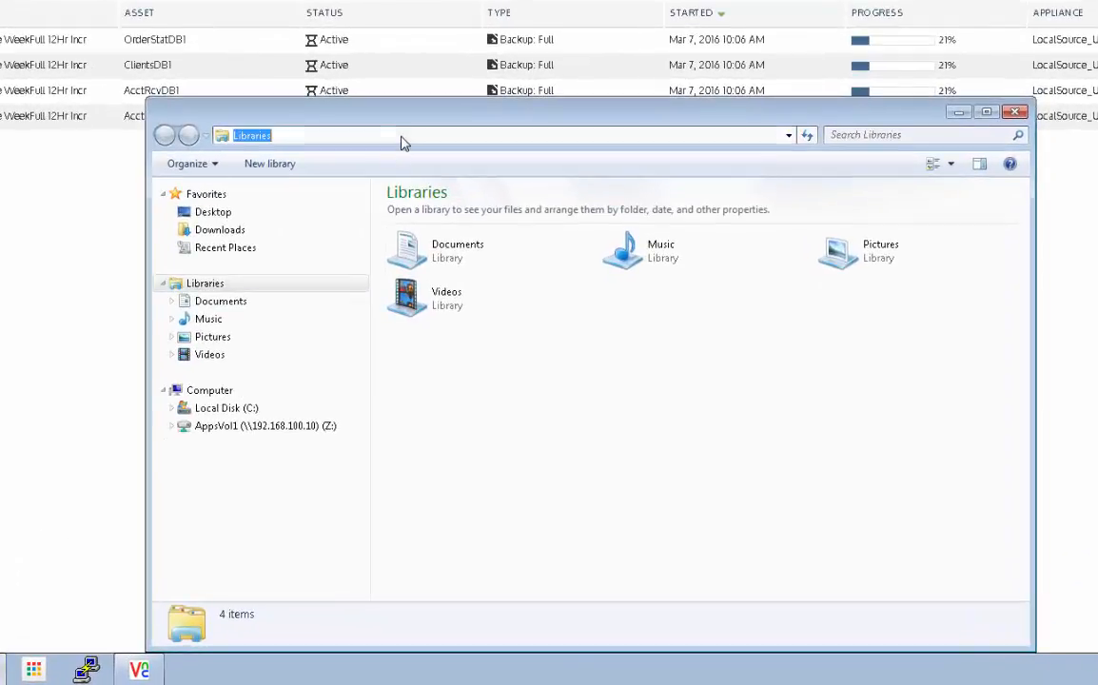
pyautogui.write('\\\\1')
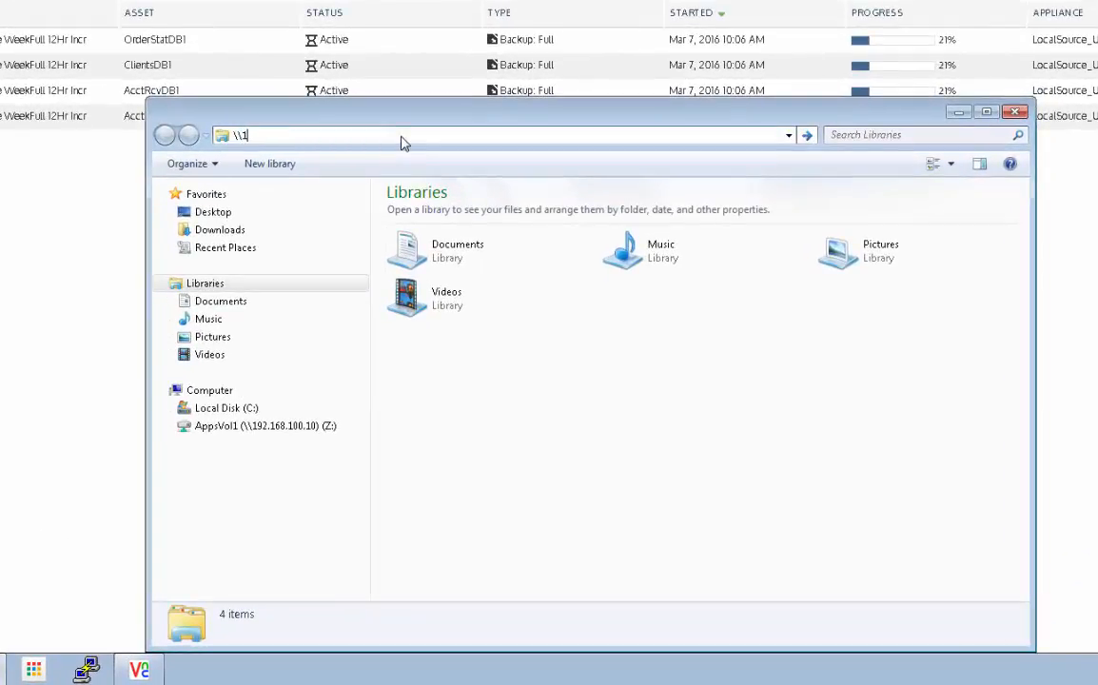
pyautogui.write('92.168.100.99')
pyautogui.press('Return')
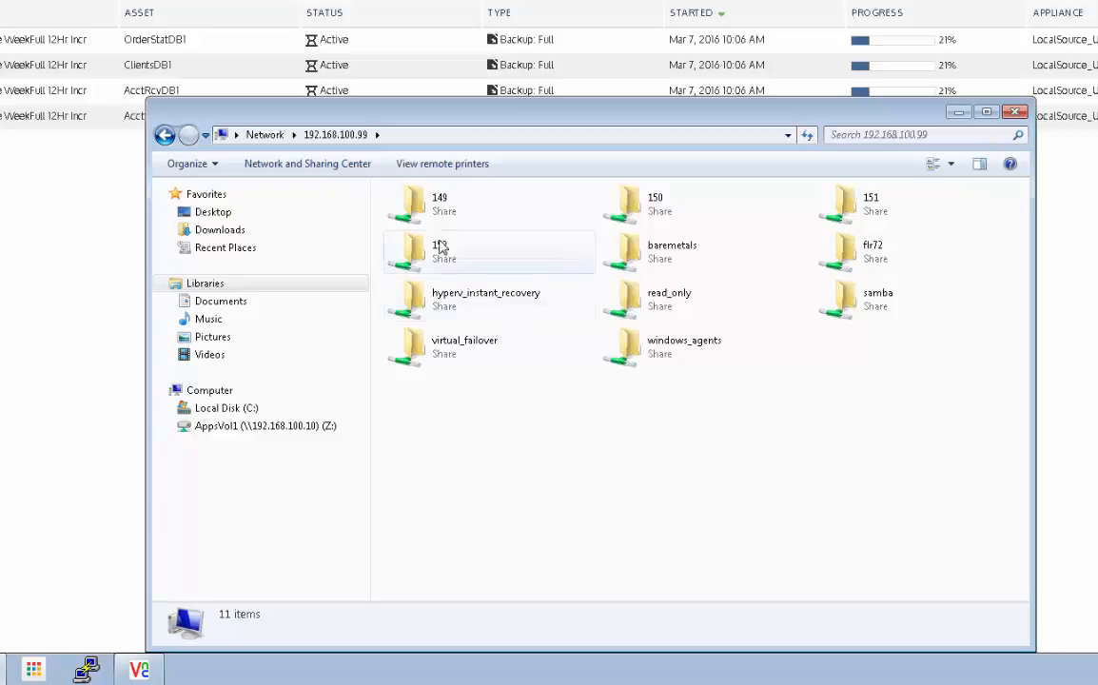
# Step: Look through shares 149, 152 and 151, finding the task files in share 149
pyautogui.doubleClick(428, 211)
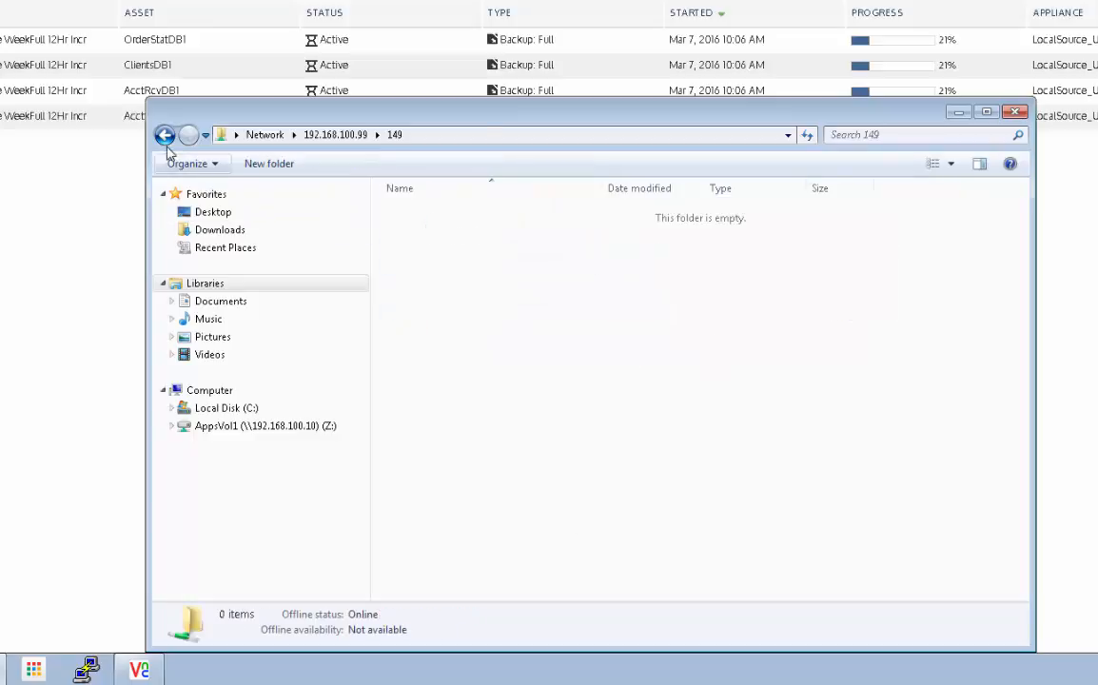
pyautogui.click(165, 134)
pyautogui.doubleClick(442, 255)
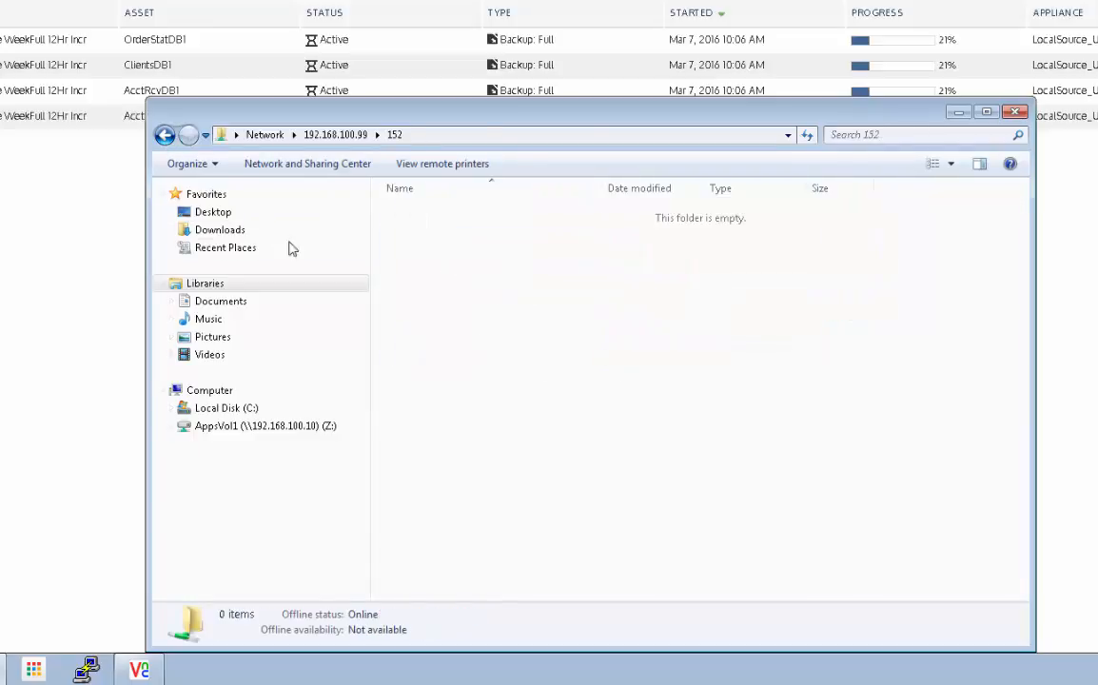
pyautogui.press('BackSpace')
pyautogui.doubleClick(877, 211)
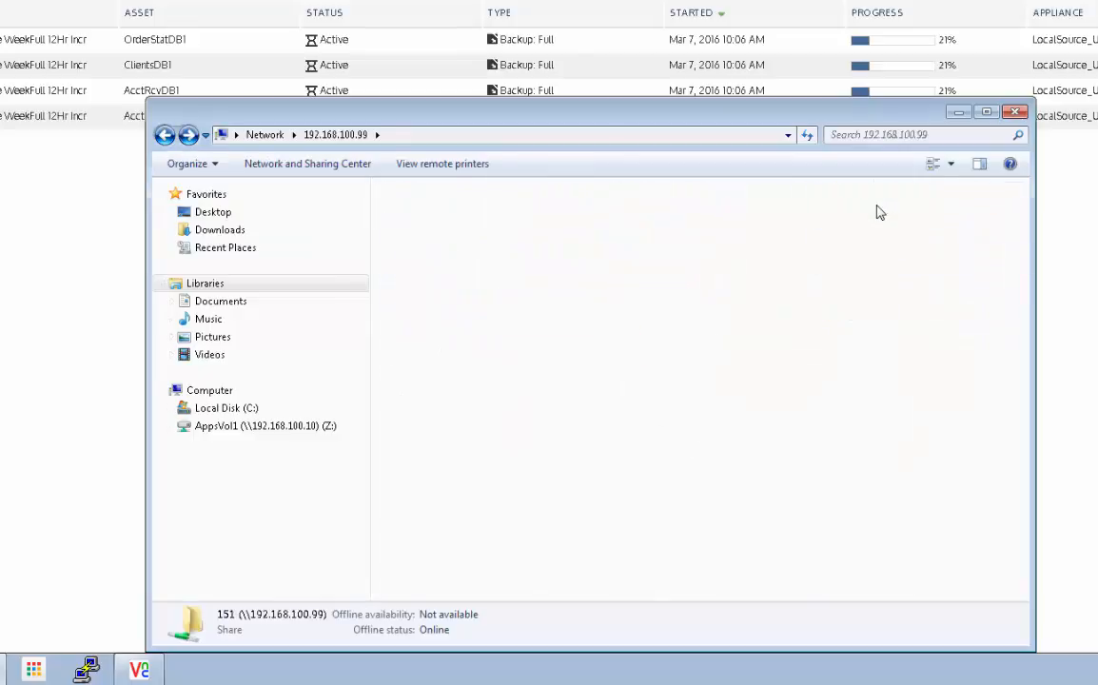
pyautogui.click(166, 135)
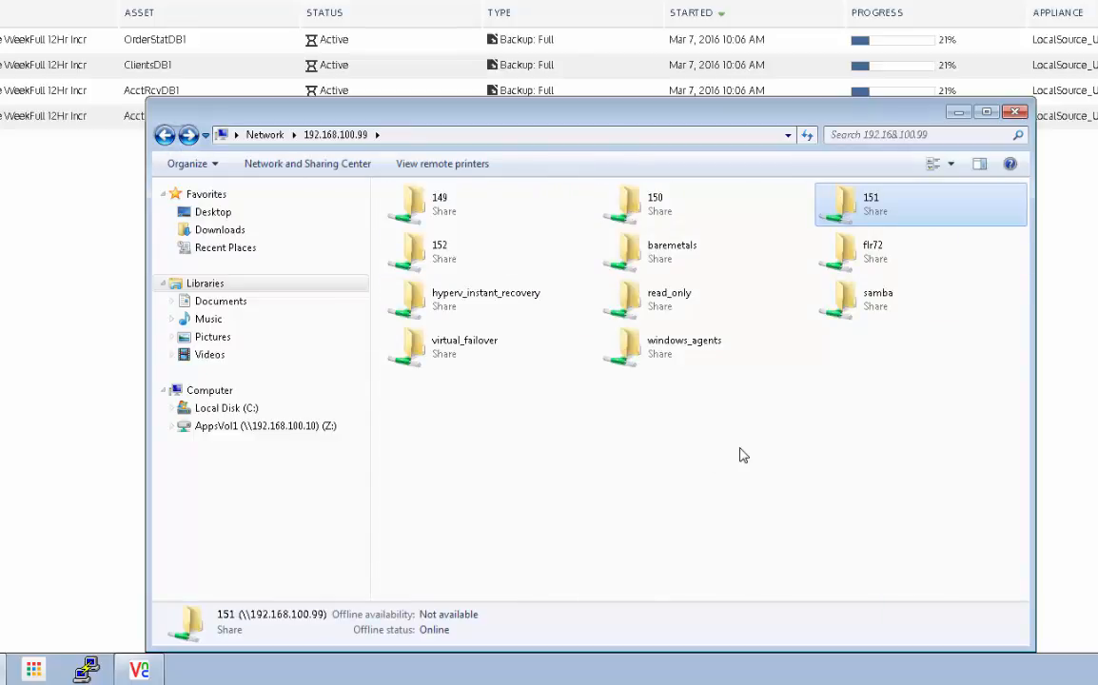
pyautogui.doubleClick(443, 211)
pyautogui.click(164, 135)
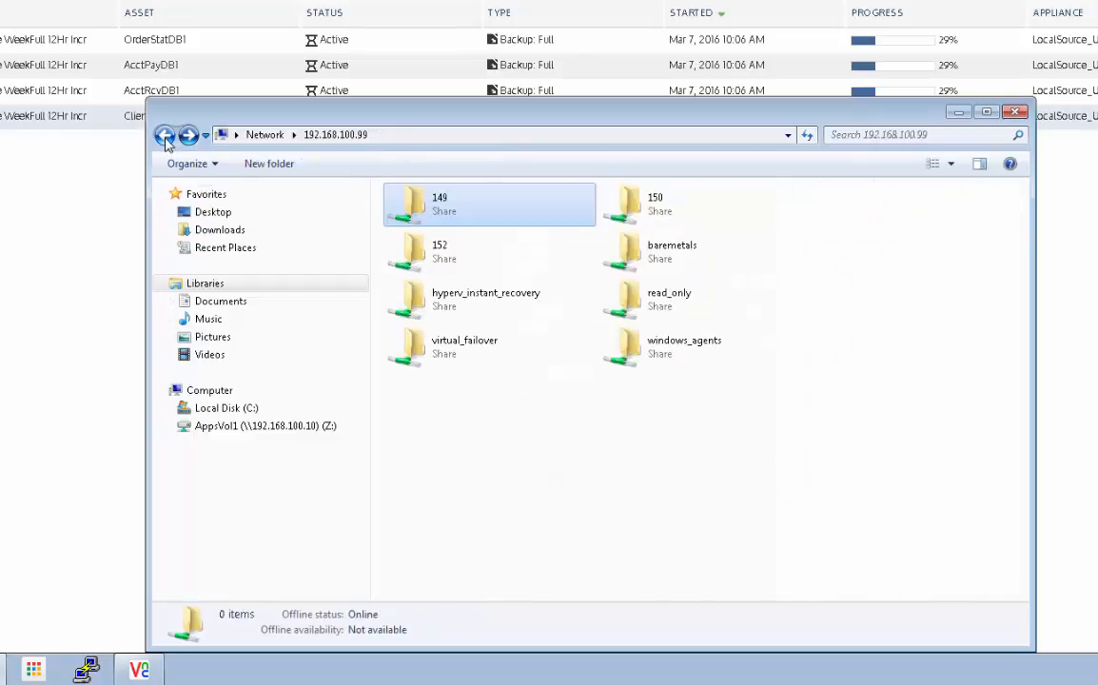
pyautogui.doubleClick(456, 211)
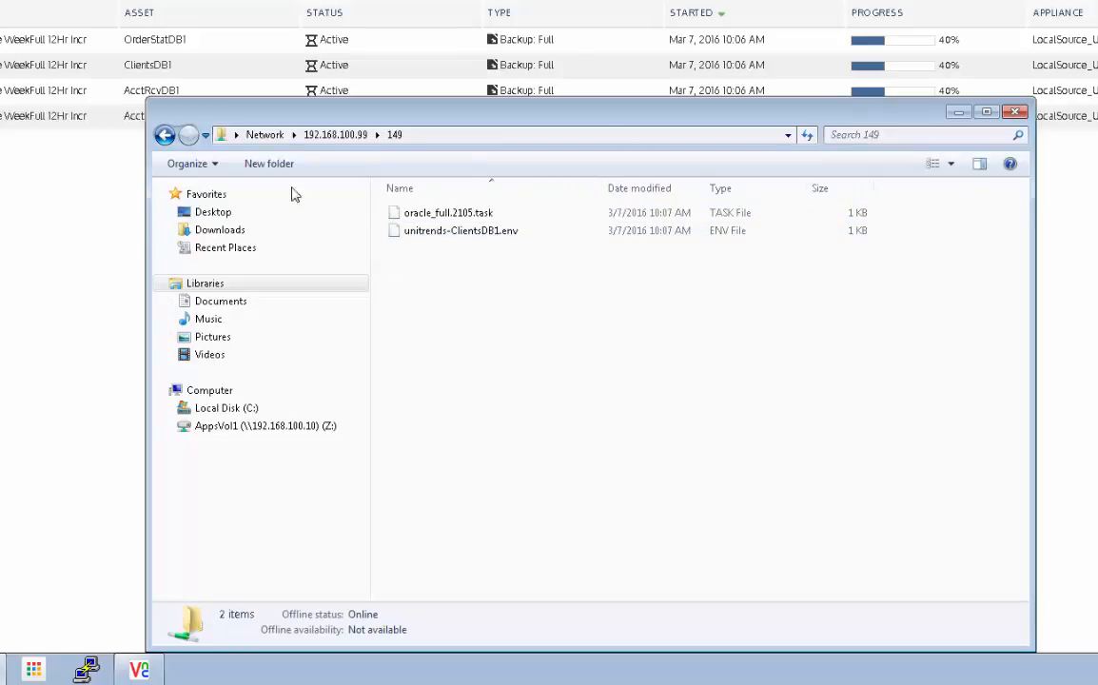
pyautogui.click(180, 152)
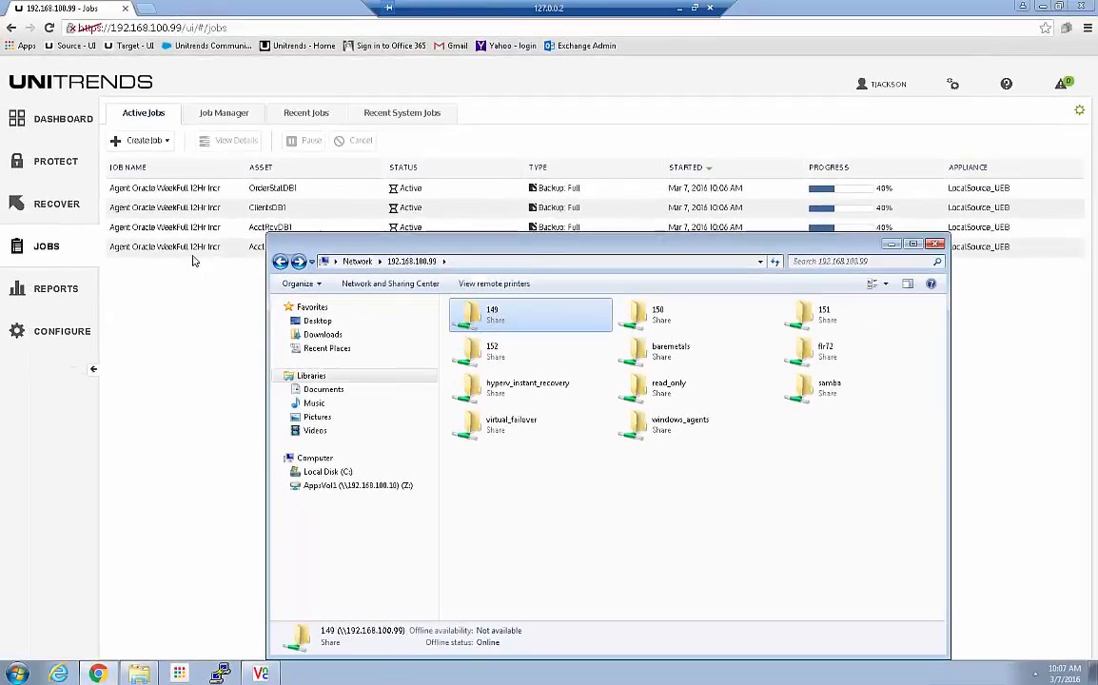
# Step: View details of the running OrderStatDB1 backup in Active Jobs
pyautogui.click(194, 203)
pyautogui.click(192, 194)
pyautogui.click(220, 143)
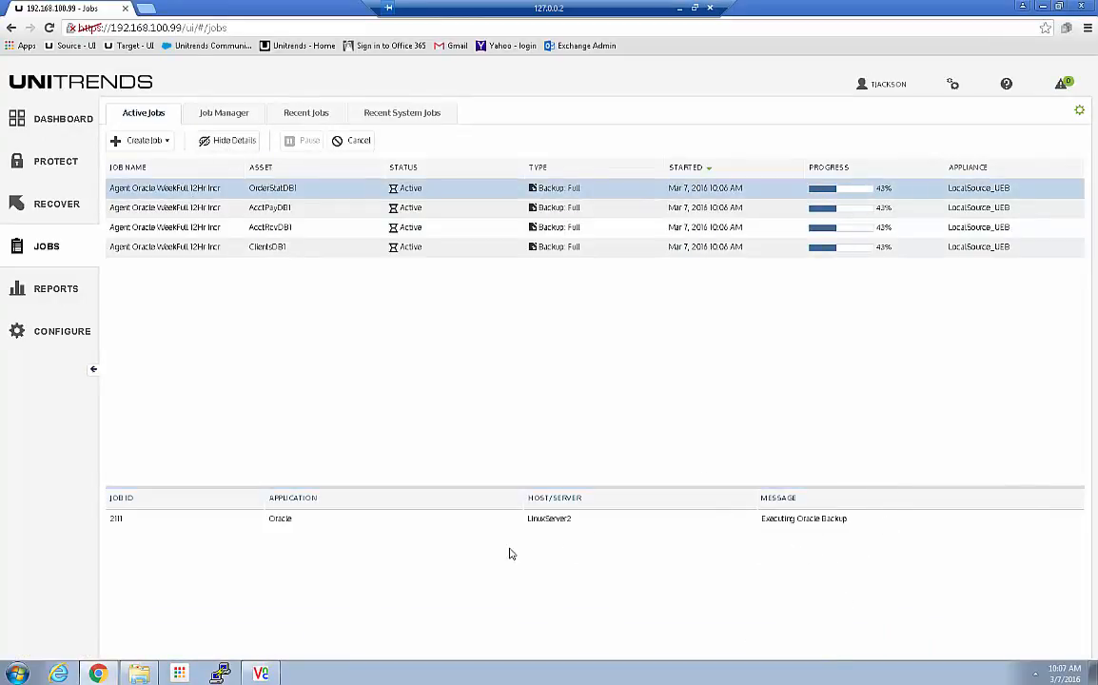
# Step: Check share 150, hide Explorer, then select the AcctPayDB1 and OrderStatDB1 backups
pyautogui.click(138, 673)
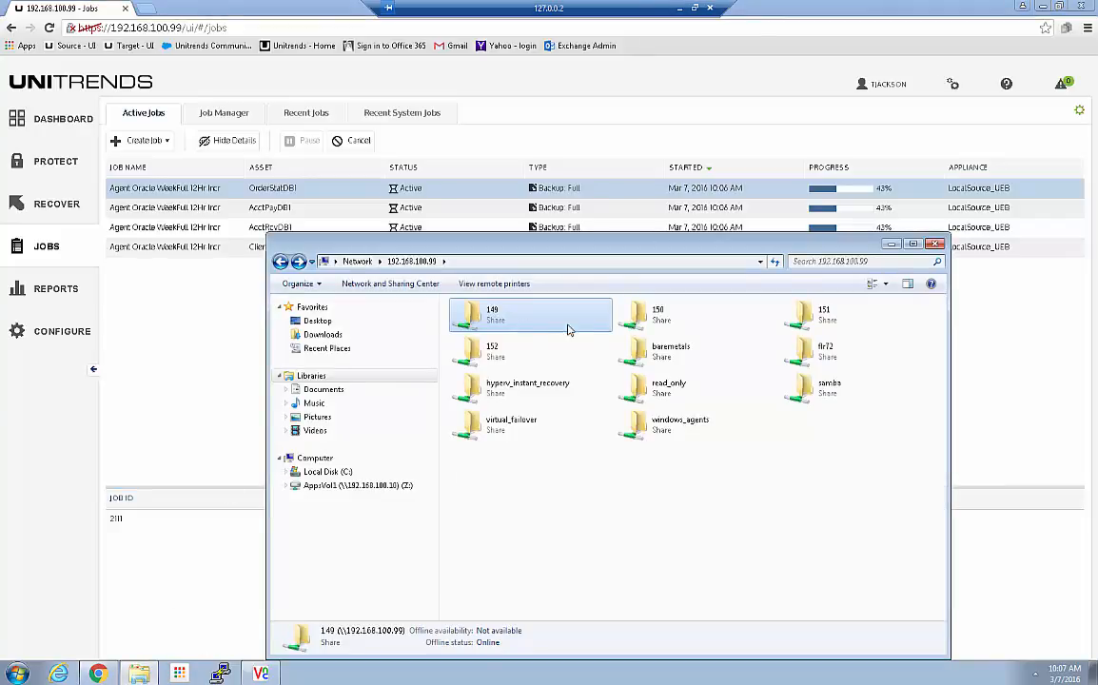
pyautogui.doubleClick(669, 323)
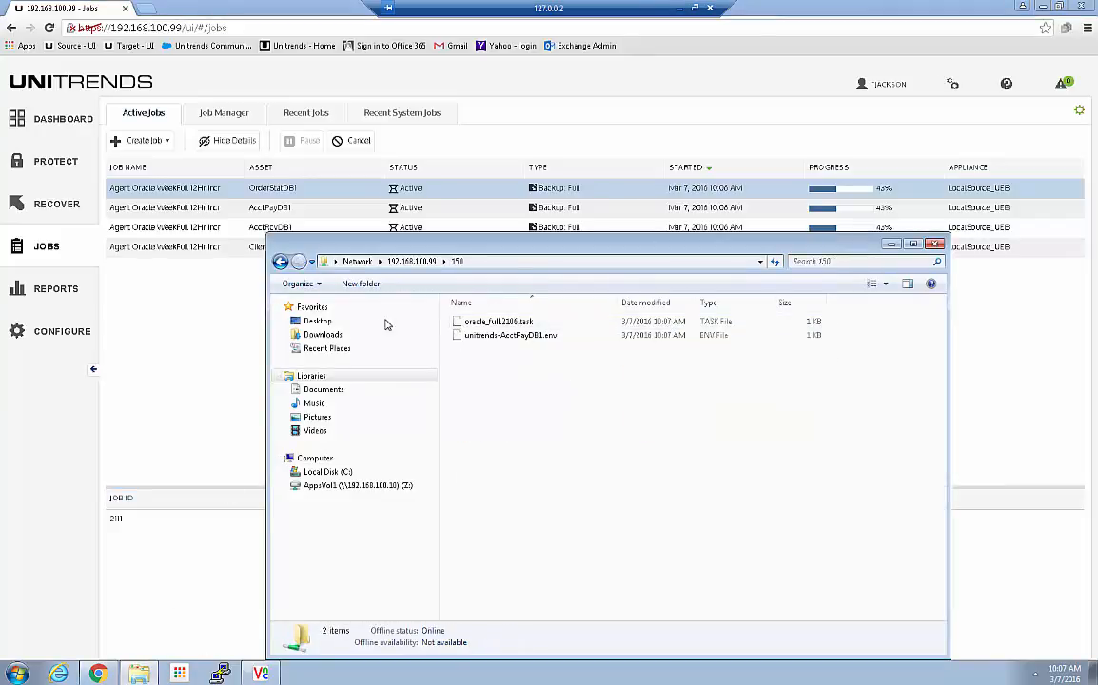
pyautogui.click(280, 262)
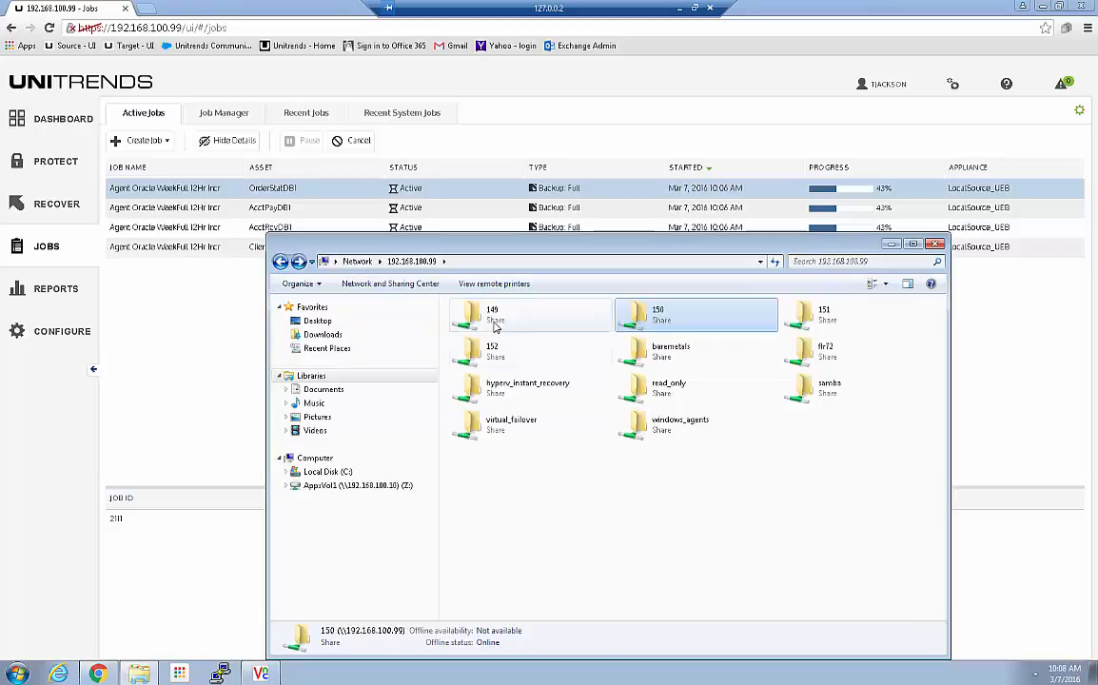
pyautogui.click(890, 244)
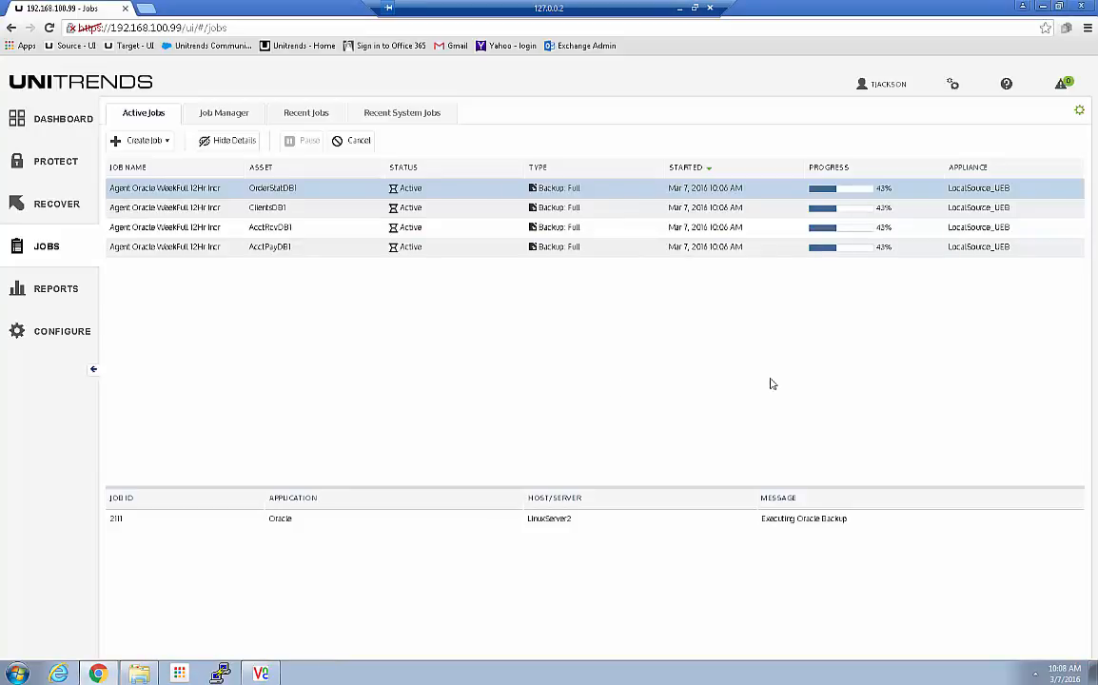
pyautogui.click(324, 207)
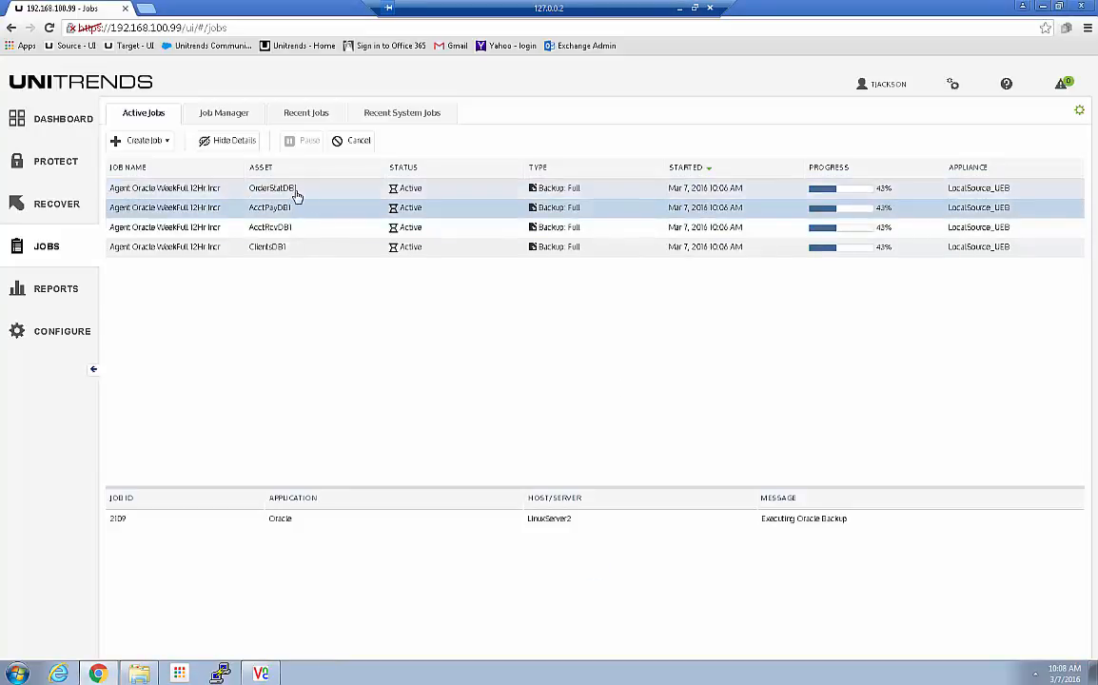
pyautogui.click(294, 189)
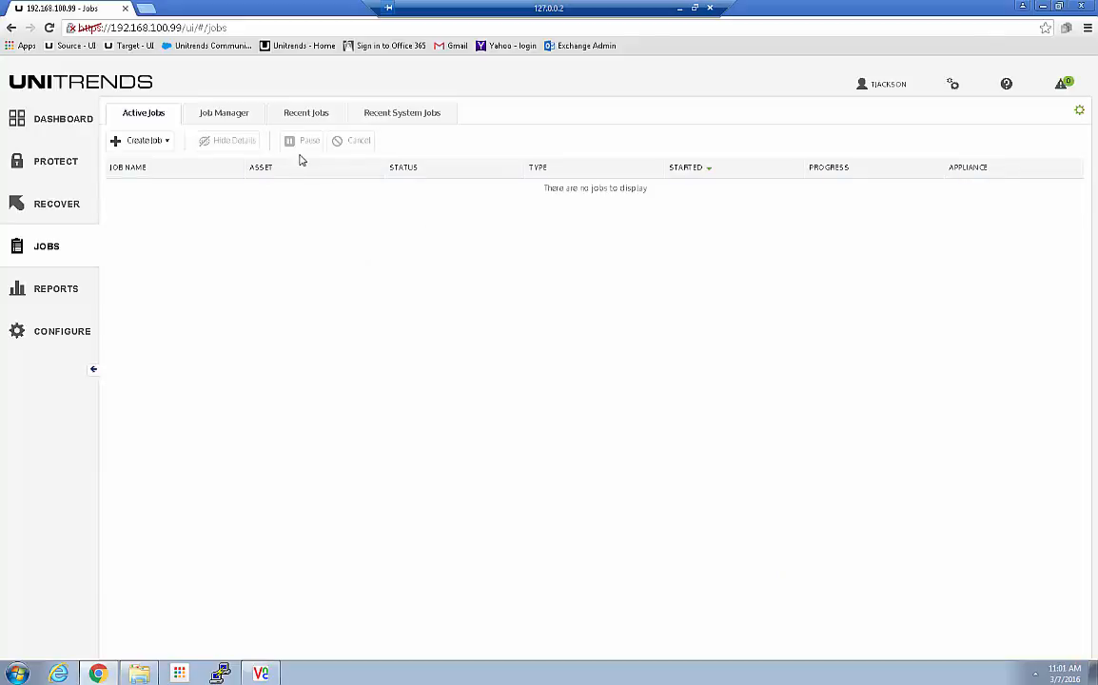
# Step: Sort Recent Jobs by status and newest start time, then select the successful AcctPayDB1 backup
pyautogui.click(304, 112)
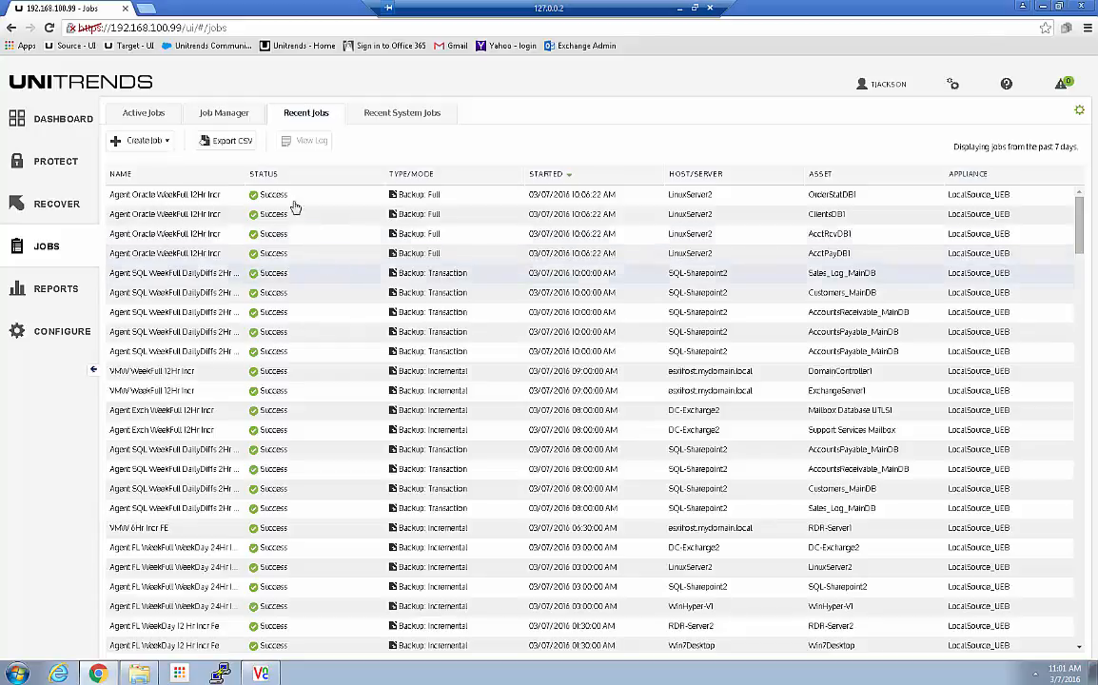
pyautogui.click(266, 176)
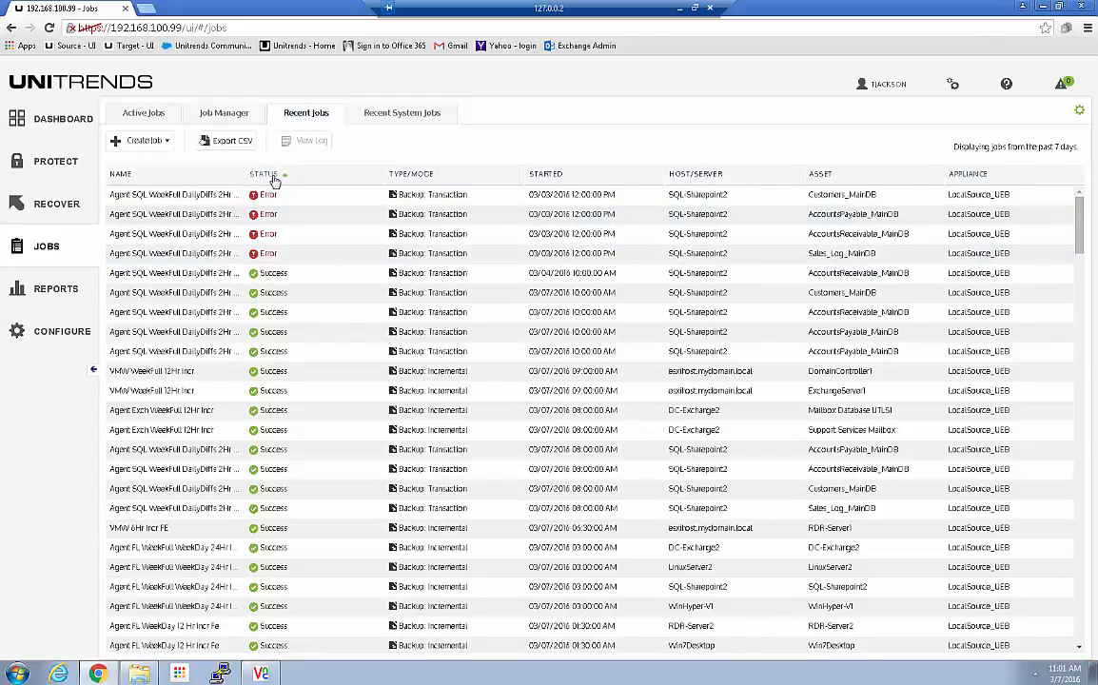
pyautogui.click(273, 179)
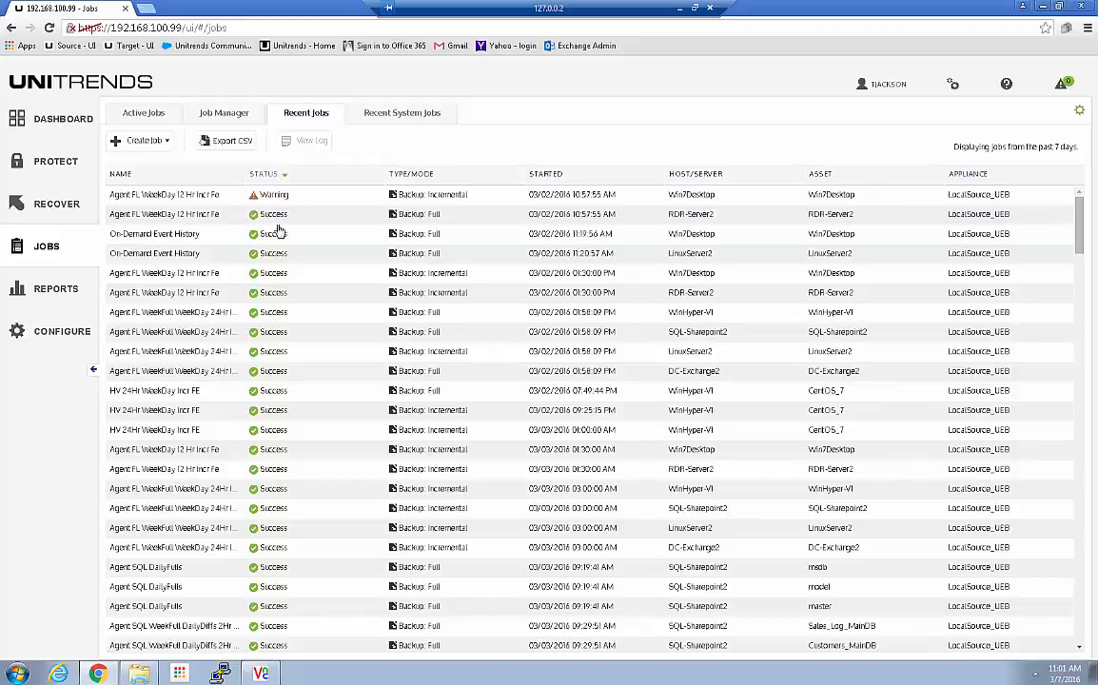
pyautogui.click(269, 177)
pyautogui.click(545, 177)
pyautogui.click(547, 179)
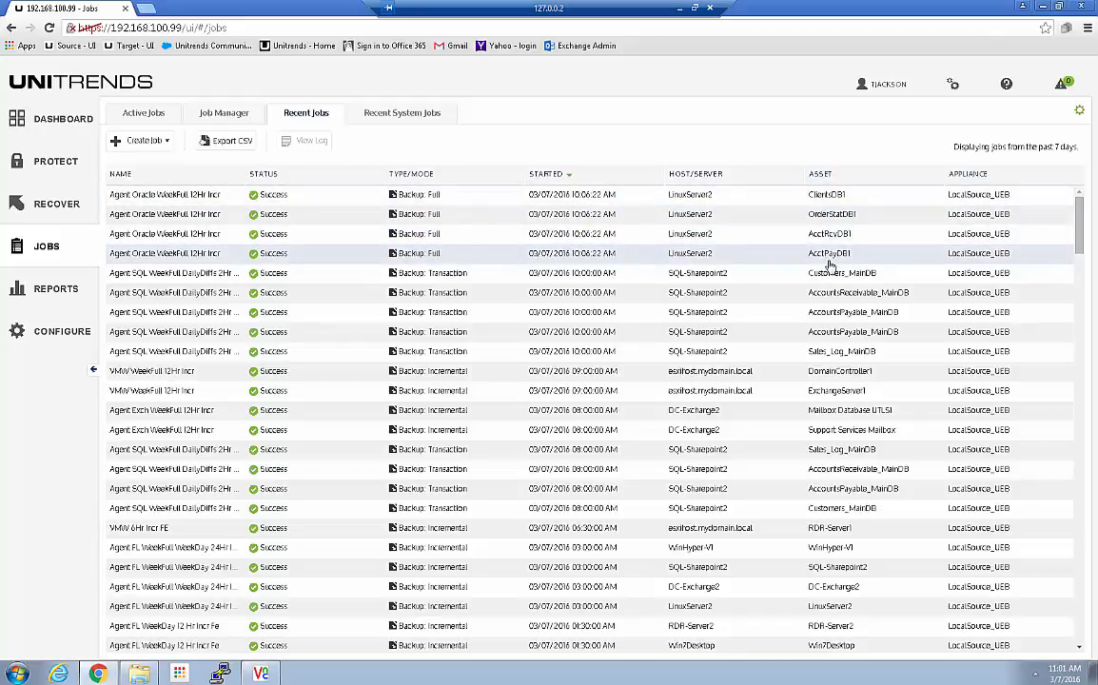
pyautogui.click(295, 253)
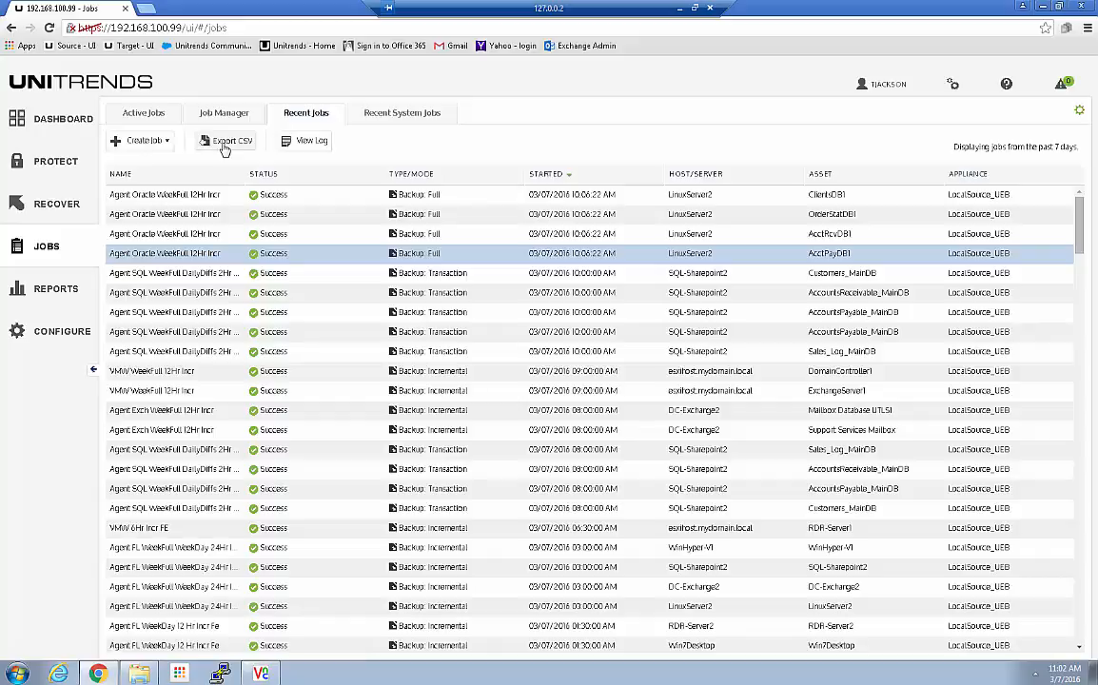
# Step: Check the AcctPayDB1 backup's reference log path, close its status details, and return to the dashboard
pyautogui.click(285, 139)
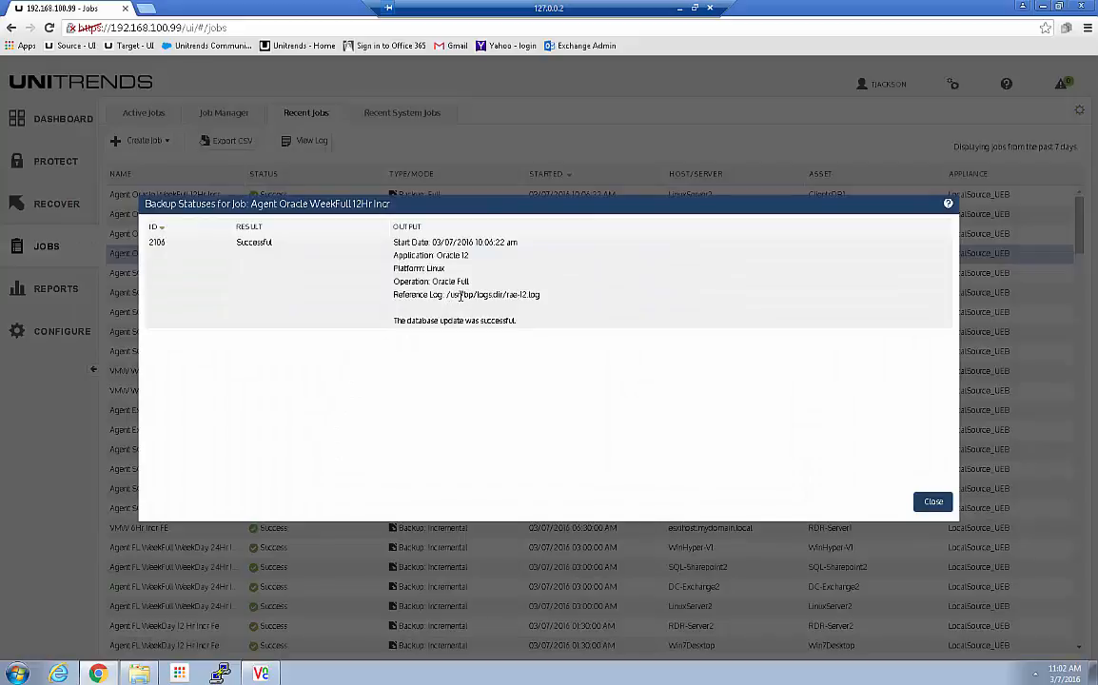
pyautogui.moveTo(446, 296); pyautogui.dragTo(539, 305)
pyautogui.press('Escape')
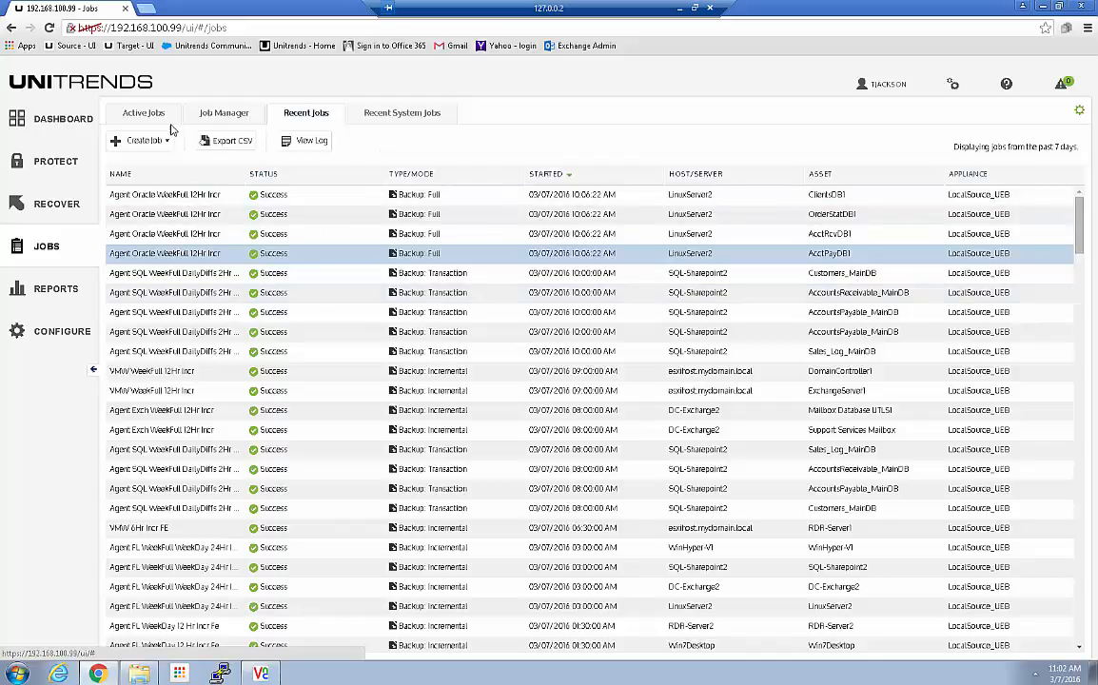
pyautogui.click(38, 118)
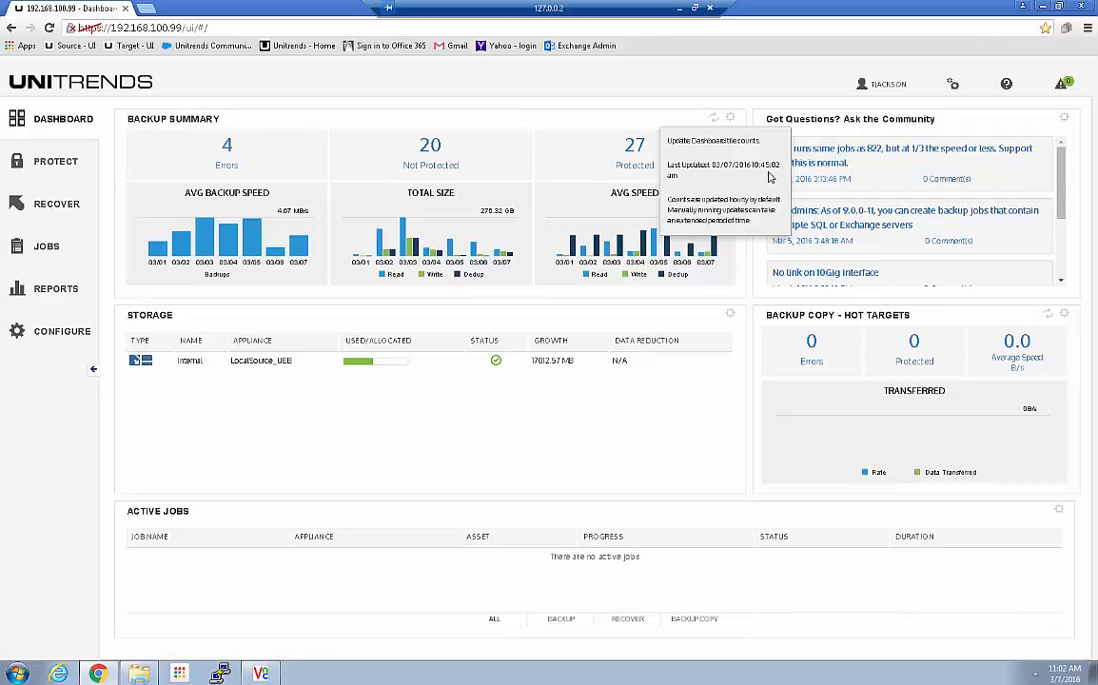
# Step: Filter the Protection Summary assets to protected ones and show 50 rows per page
pyautogui.click(585, 172)
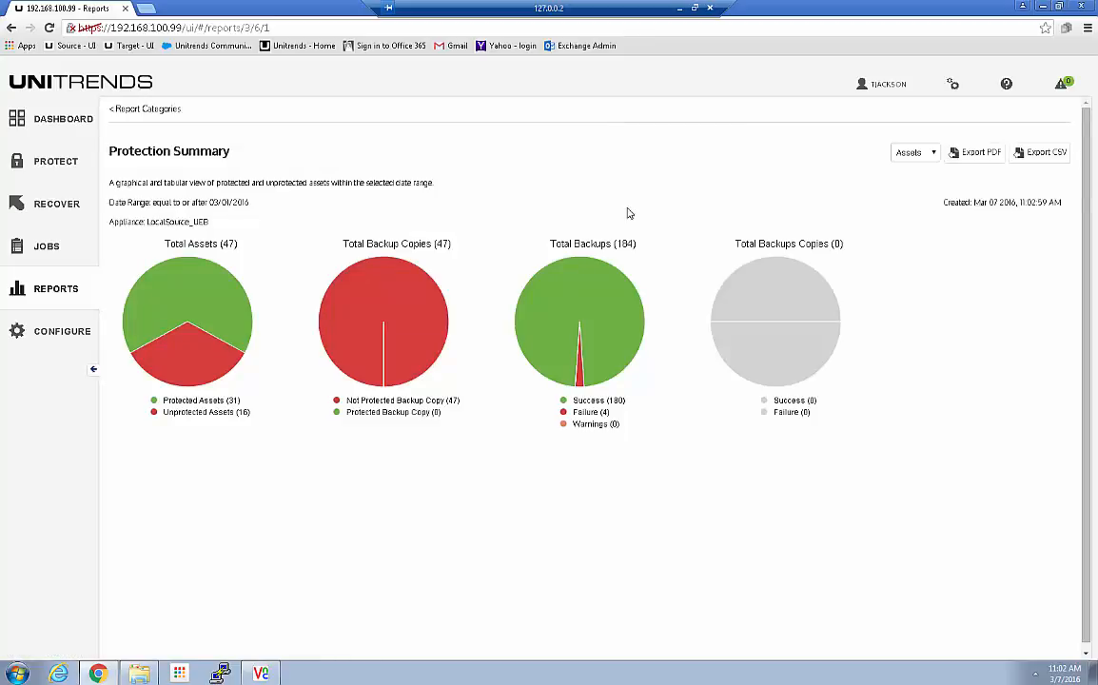
pyautogui.scroll(-3, 683, 421)
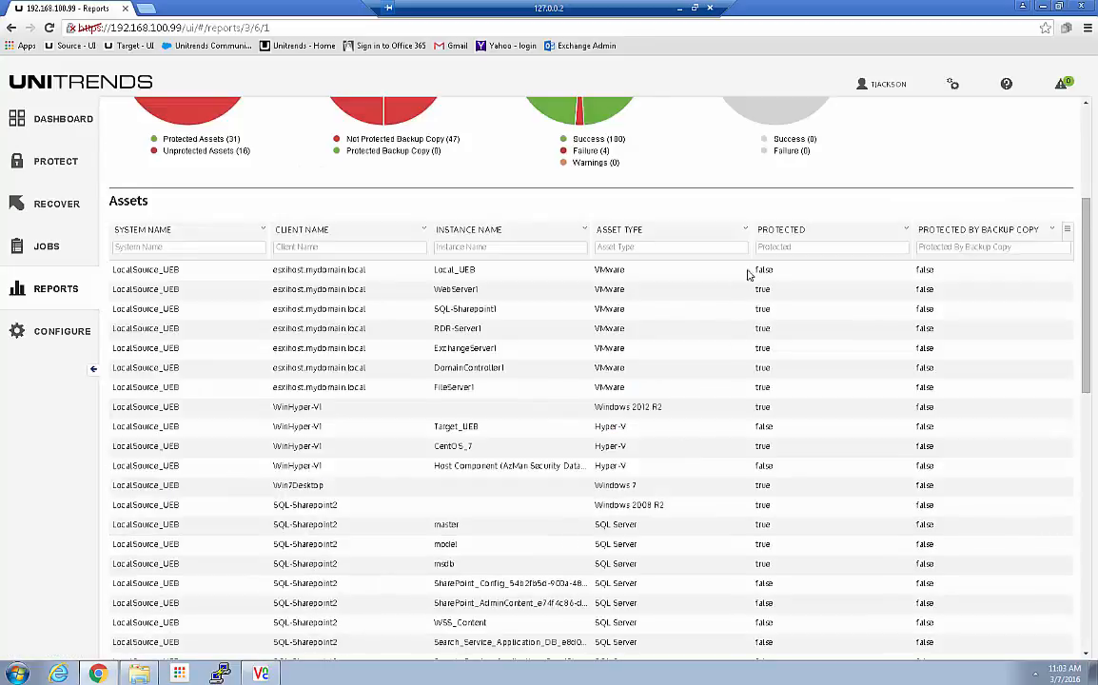
pyautogui.click(775, 247)
pyautogui.write('true')
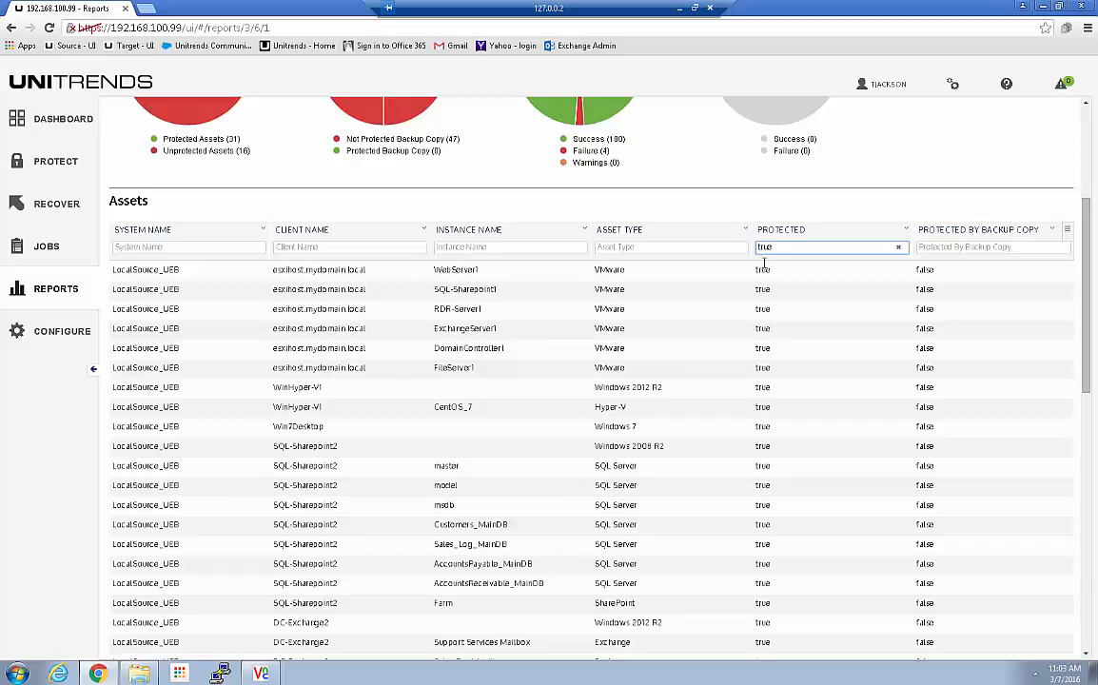
pyautogui.scroll(-2, 763, 285)
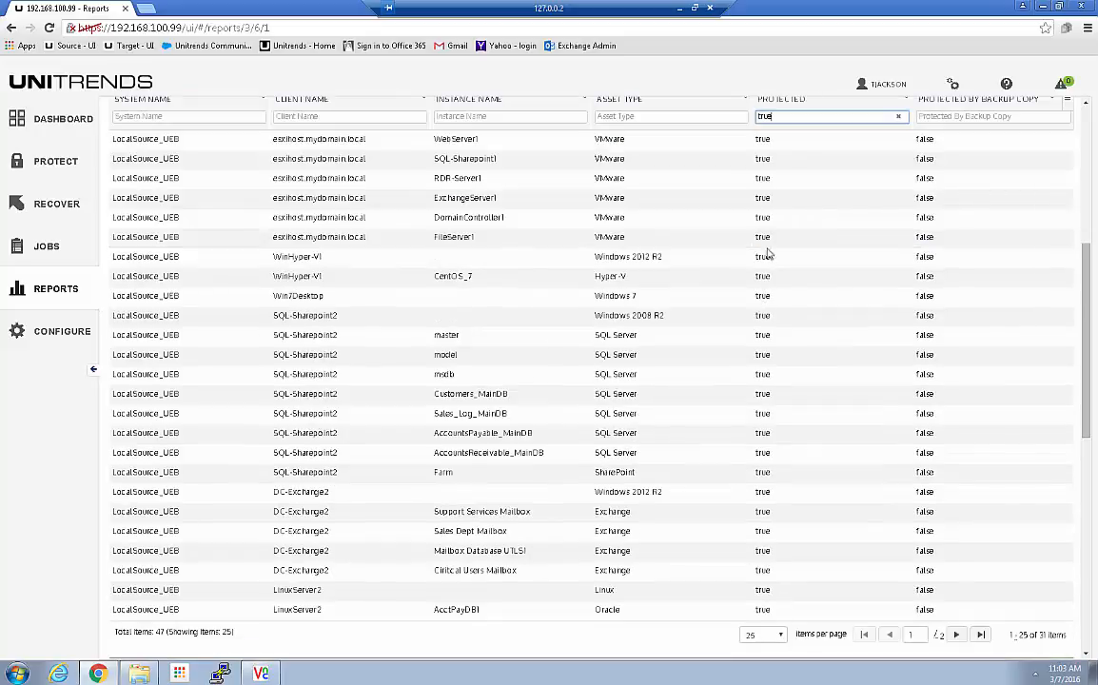
pyautogui.scroll(2, 557, 237)
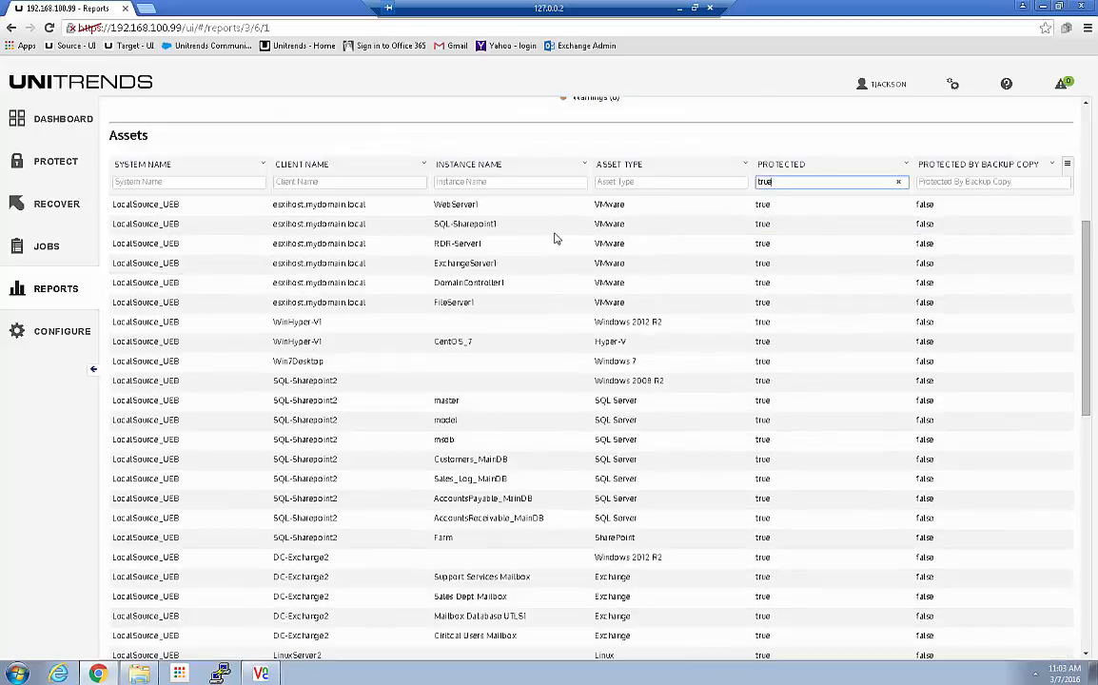
pyautogui.scroll(-3, 639, 490)
pyautogui.scroll(-1, 639, 490)
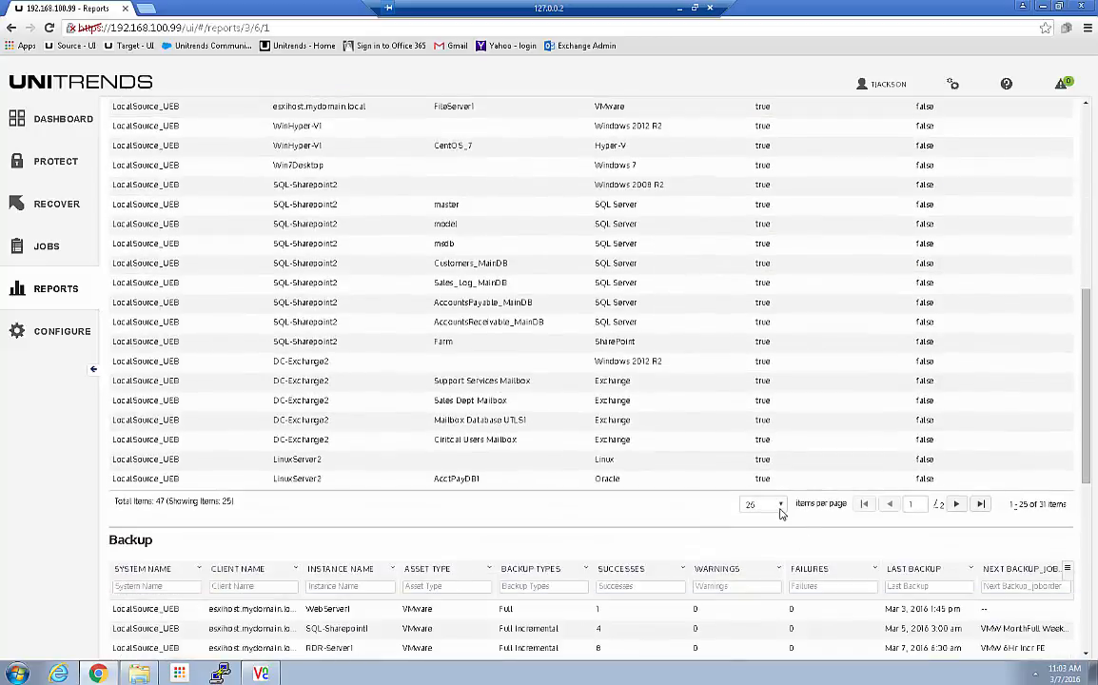
pyautogui.click(764, 504)
pyautogui.click(751, 539)
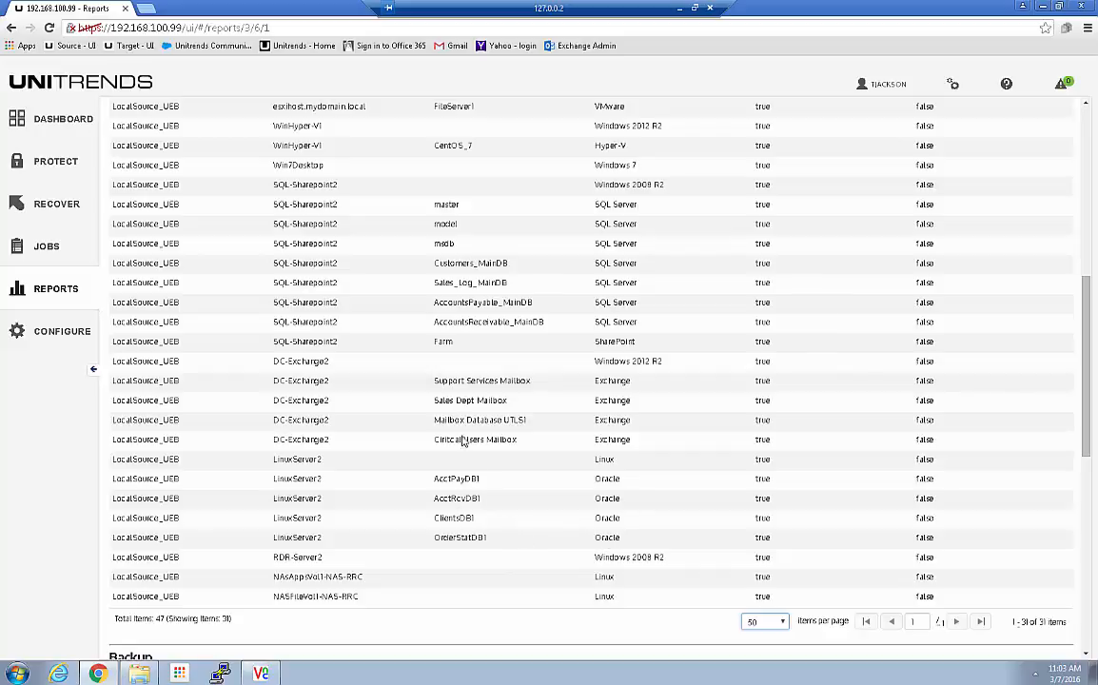
pyautogui.scroll(3, 458, 328)
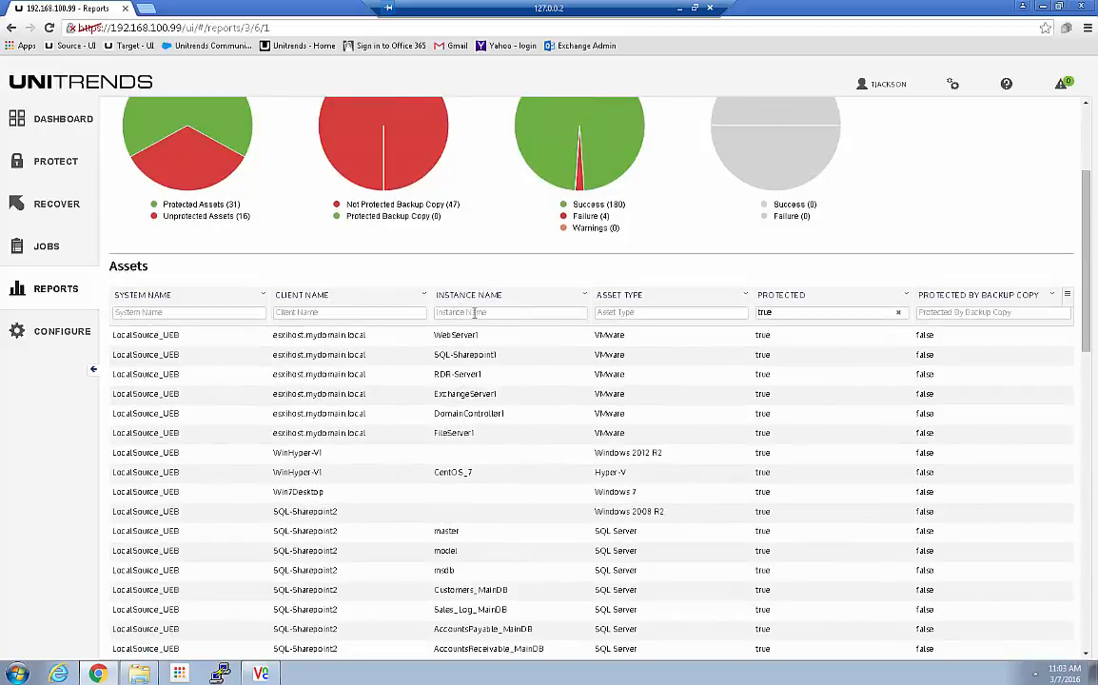
# Step: Try an asset type filter of 'or', then filter the assets by instance name 'db1'
pyautogui.click(615, 313)
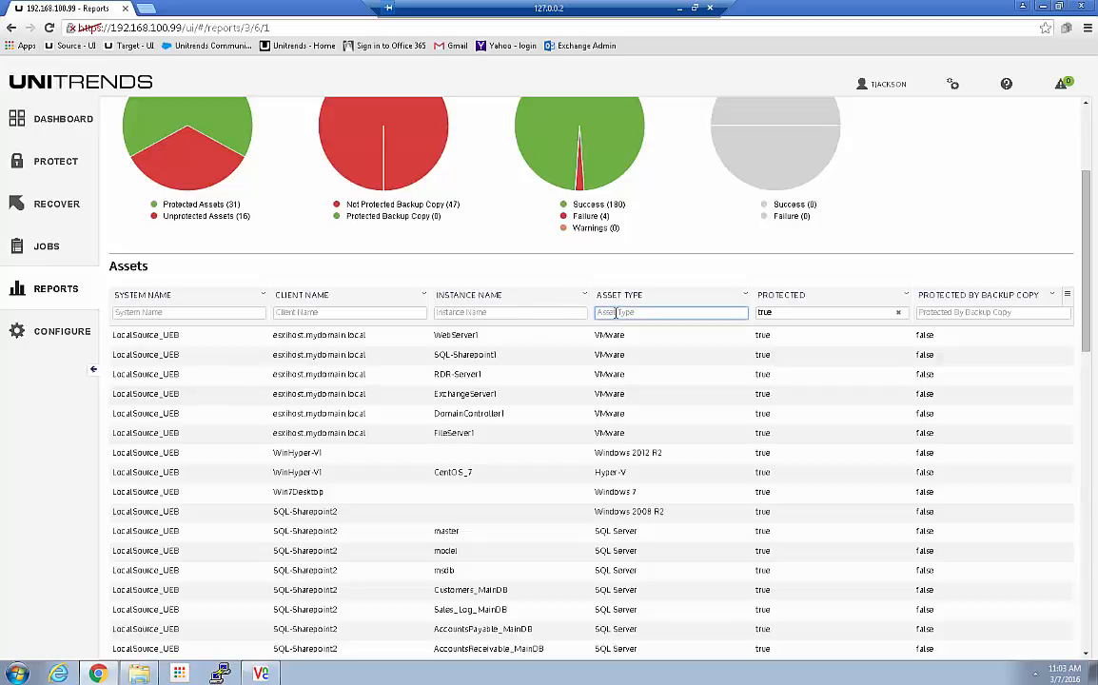
pyautogui.write('or')
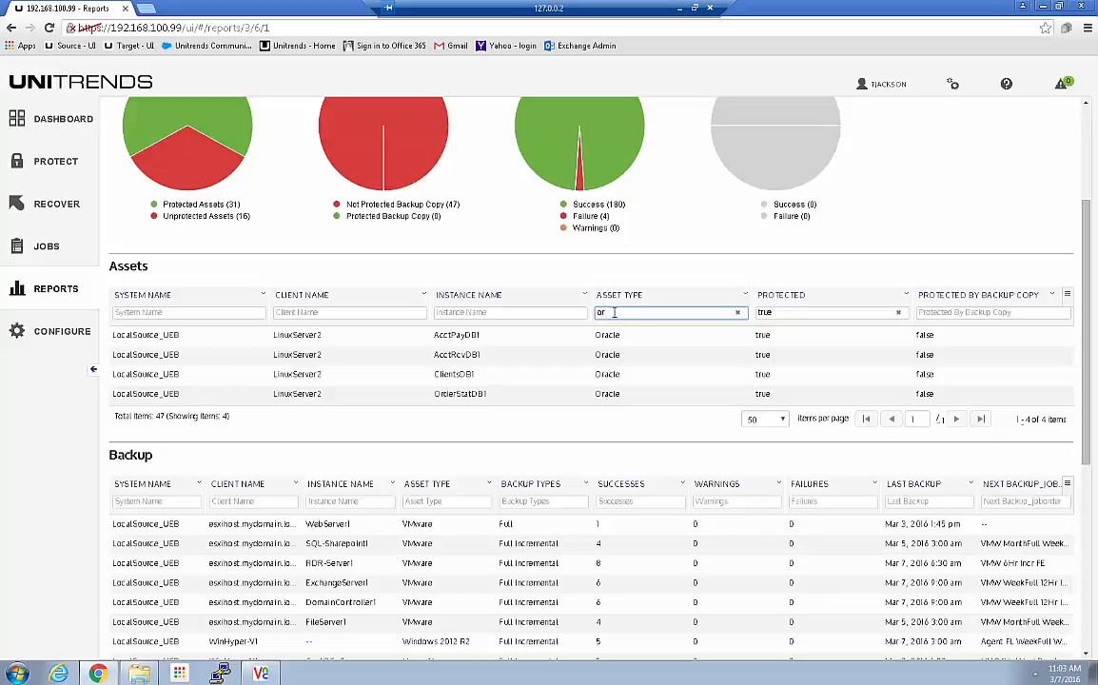
pyautogui.press('BackSpace')
pyautogui.press('BackSpace')
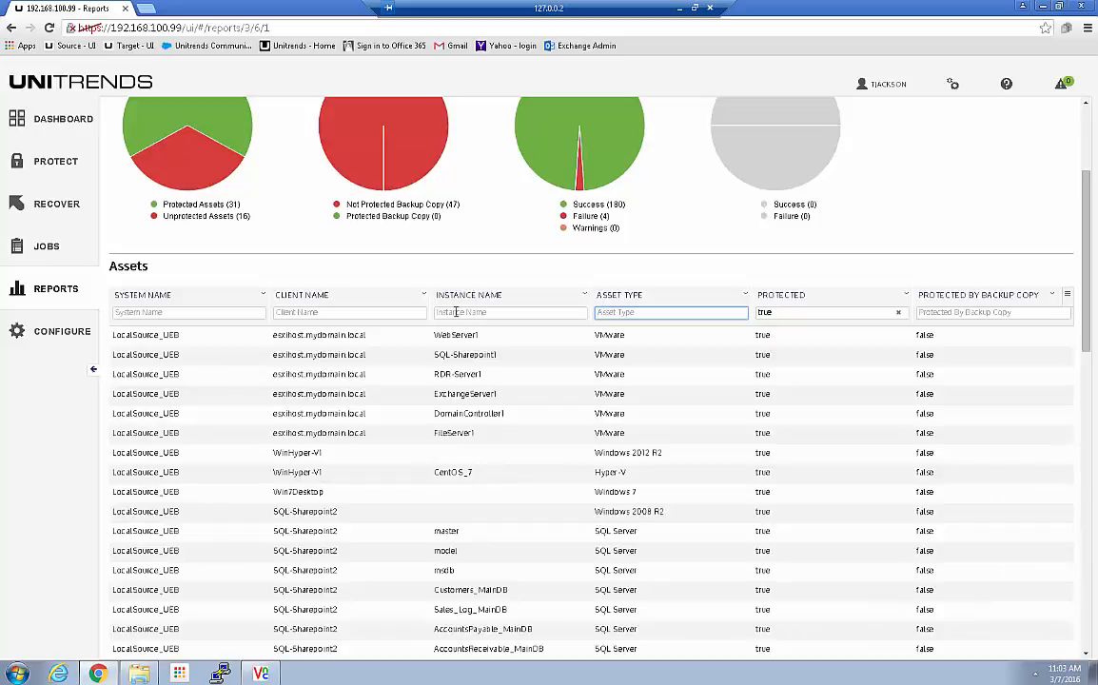
pyautogui.click(456, 312)
pyautogui.write('db')
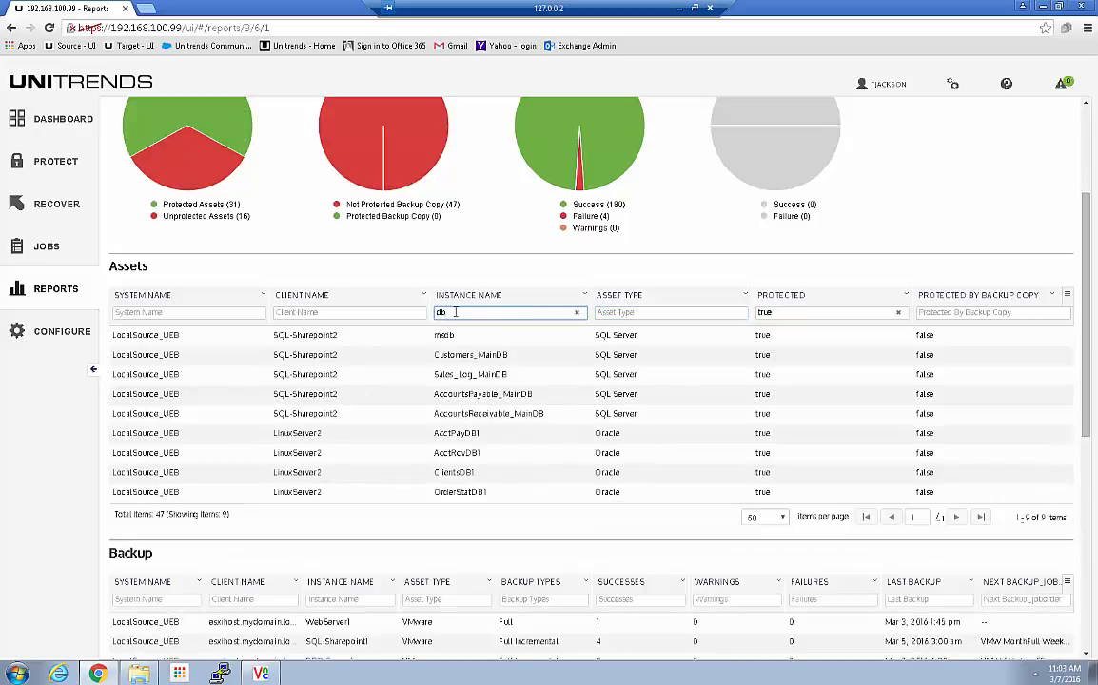
pyautogui.write('1')
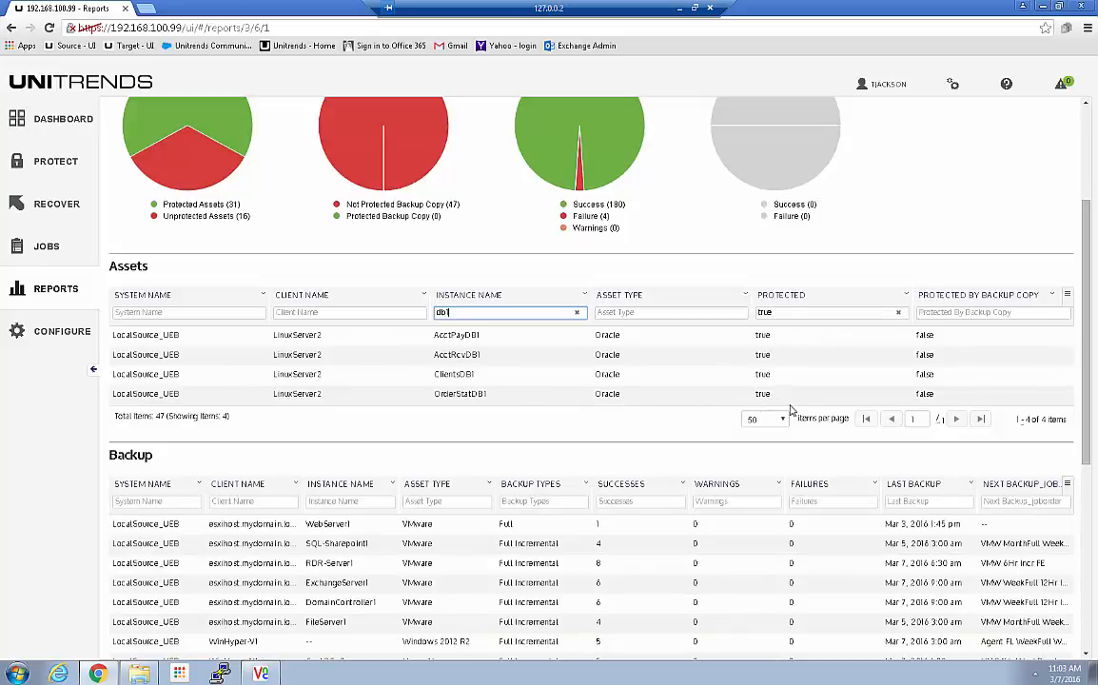
# Step: Delete the Protected 'true' filter and clear the 'db1' Instance Name filter
pyautogui.moveTo(778, 313); pyautogui.dragTo(717, 315)
pyautogui.press('BackSpace')
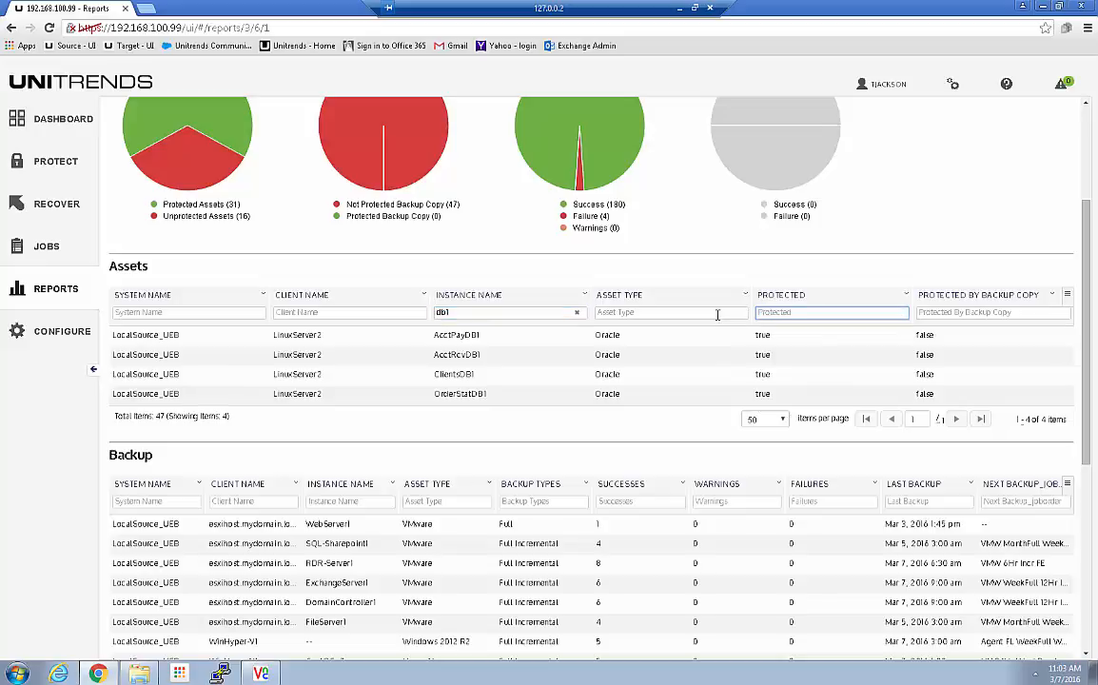
pyautogui.click(478, 315)
pyautogui.click(576, 313)
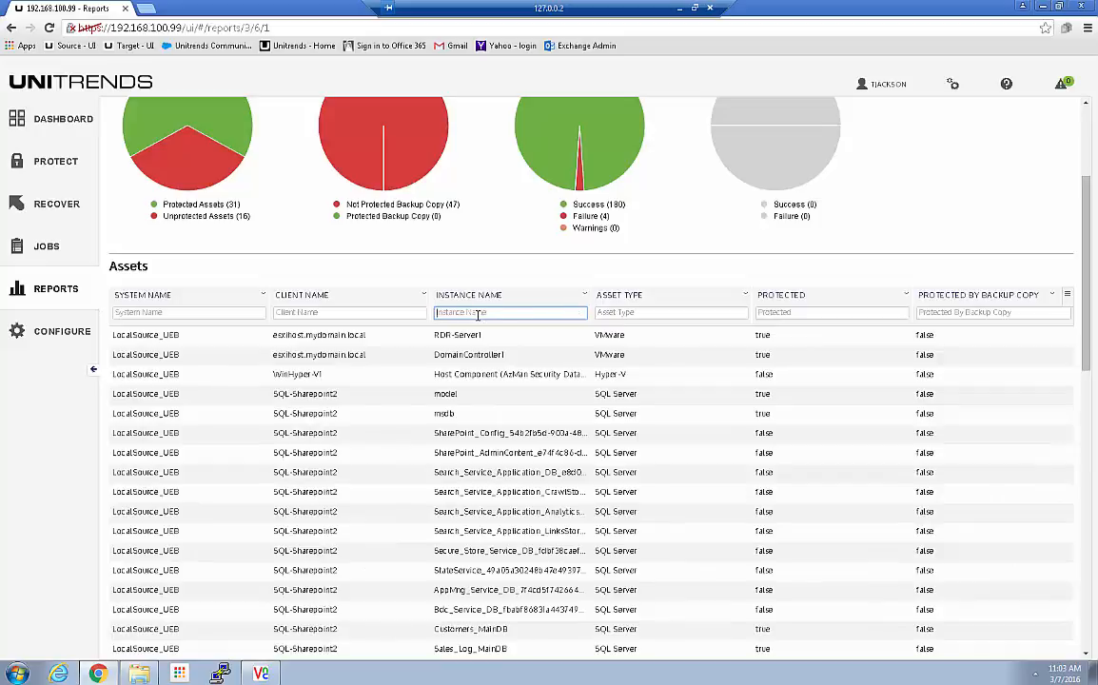
pyautogui.click(617, 314)
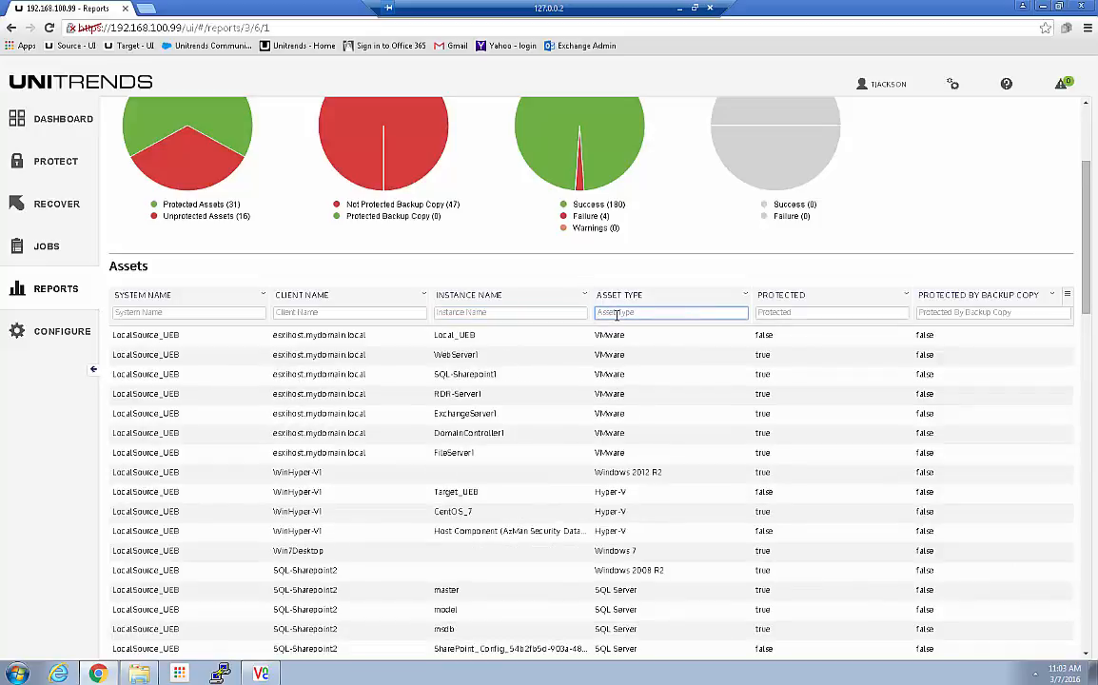
# Step: Filter the Assets table by asset type 'ora' to show only the Oracle assets
pyautogui.write('orac')
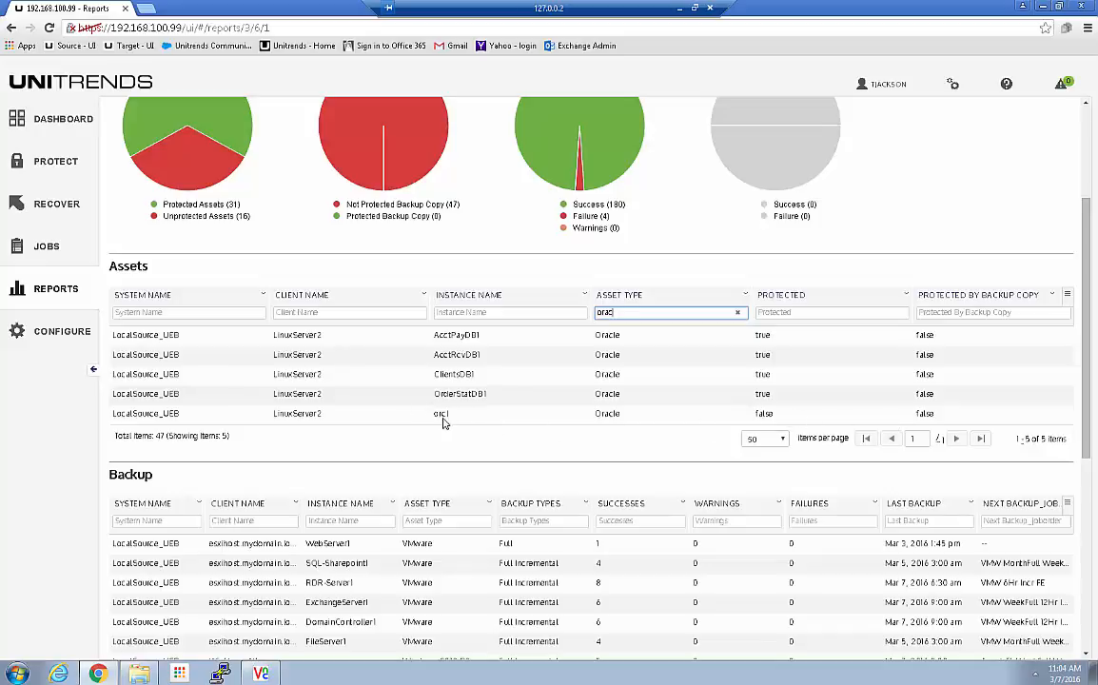
pyautogui.scroll(-3, 385, 412)
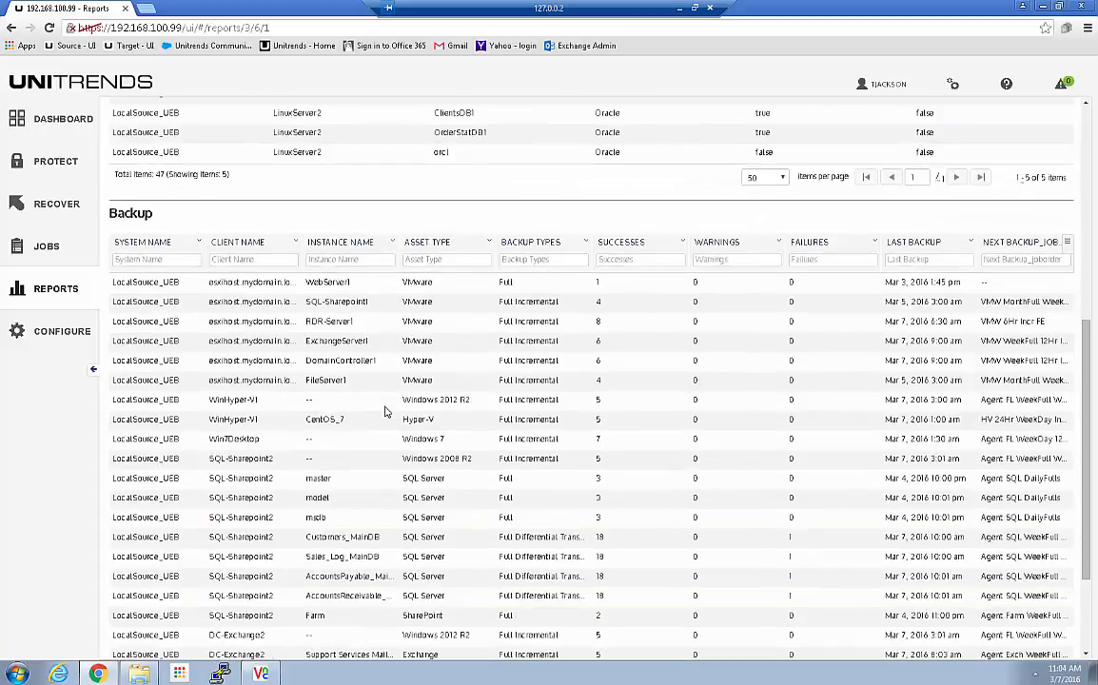
pyautogui.scroll(-1, 219, 257)
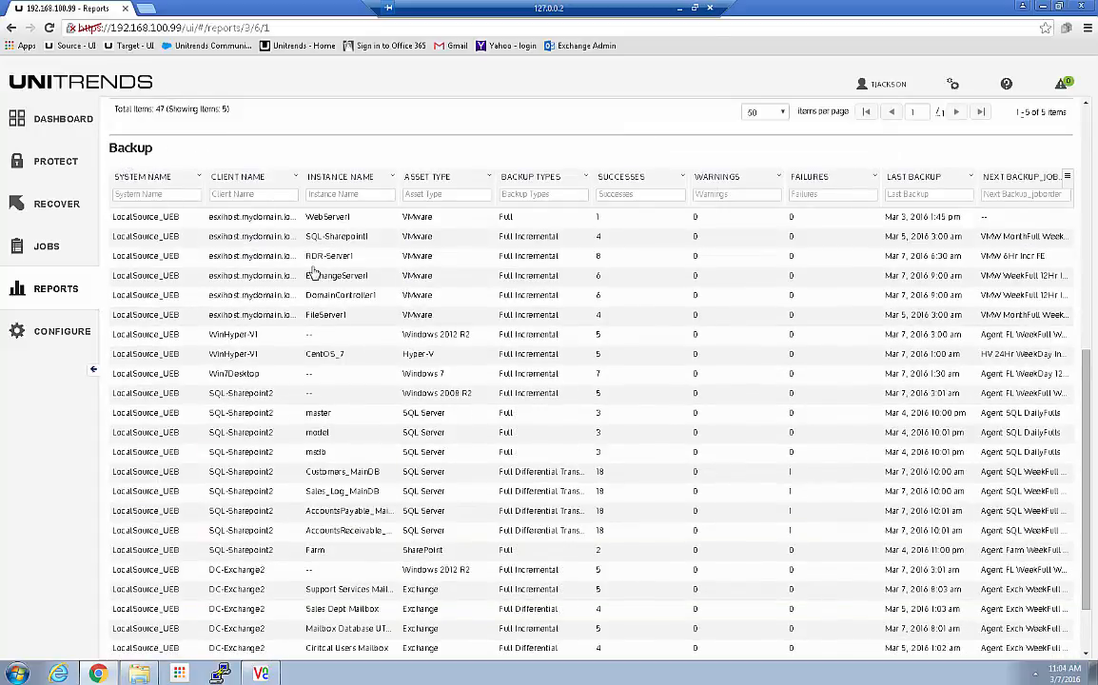
pyautogui.scroll(-1, 329, 328)
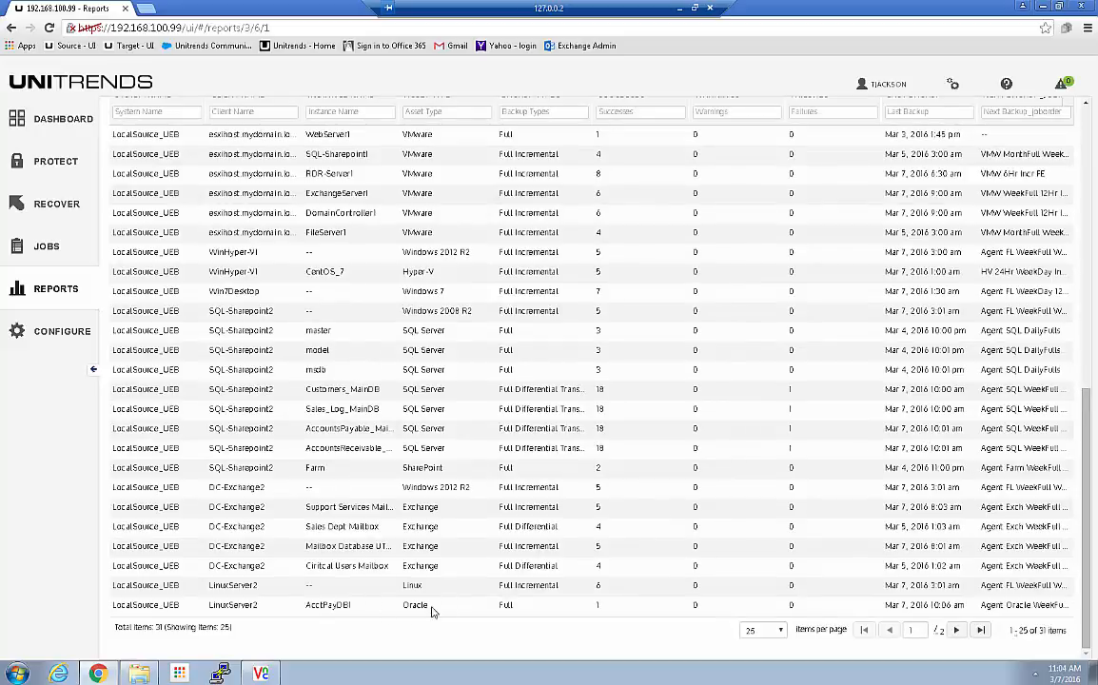
# Step: Set the Backup table to 50 rows per page so all 31 backups fit
pyautogui.click(768, 632)
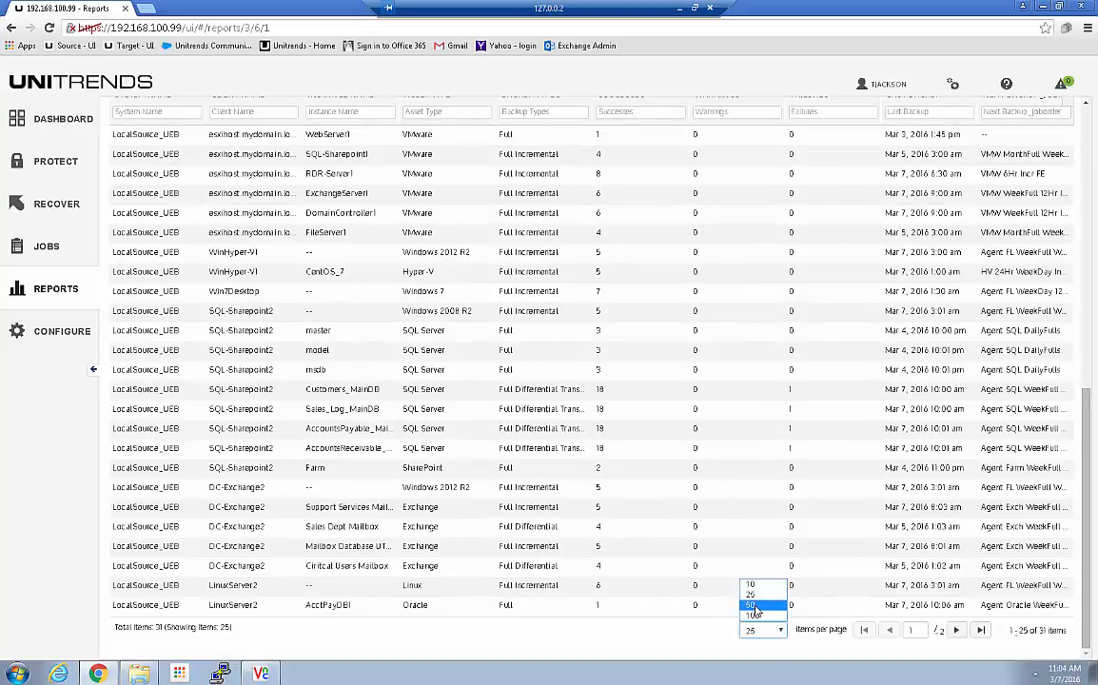
pyautogui.click(752, 608)
pyautogui.scroll(-2, 399, 654)
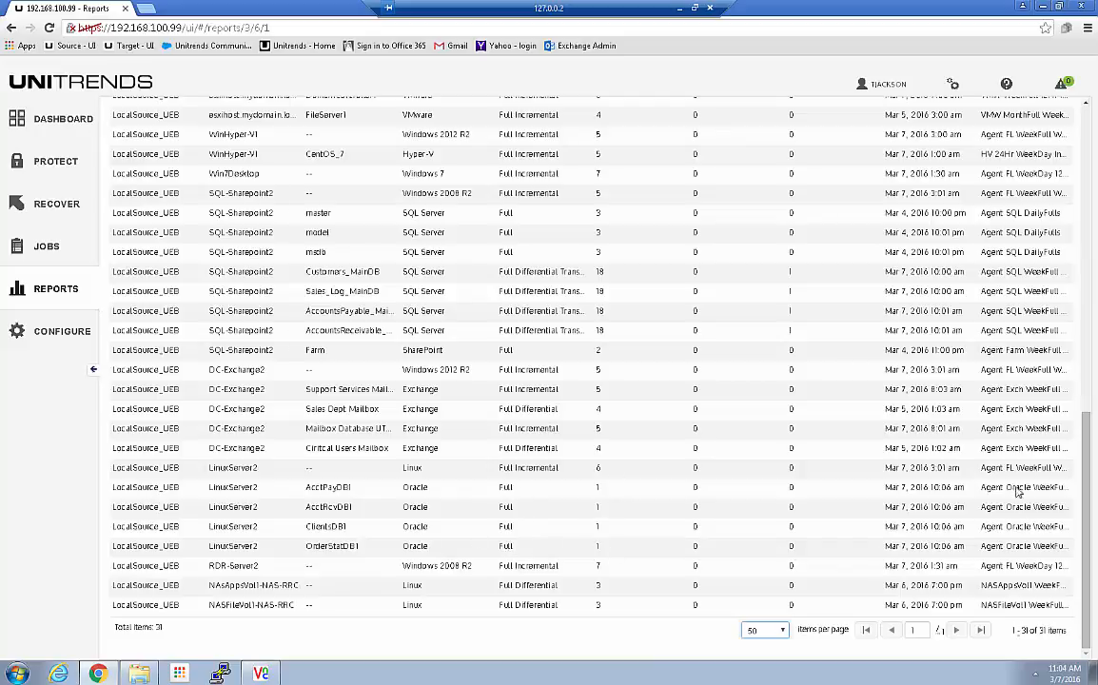
pyautogui.scroll(10, 804, 543)
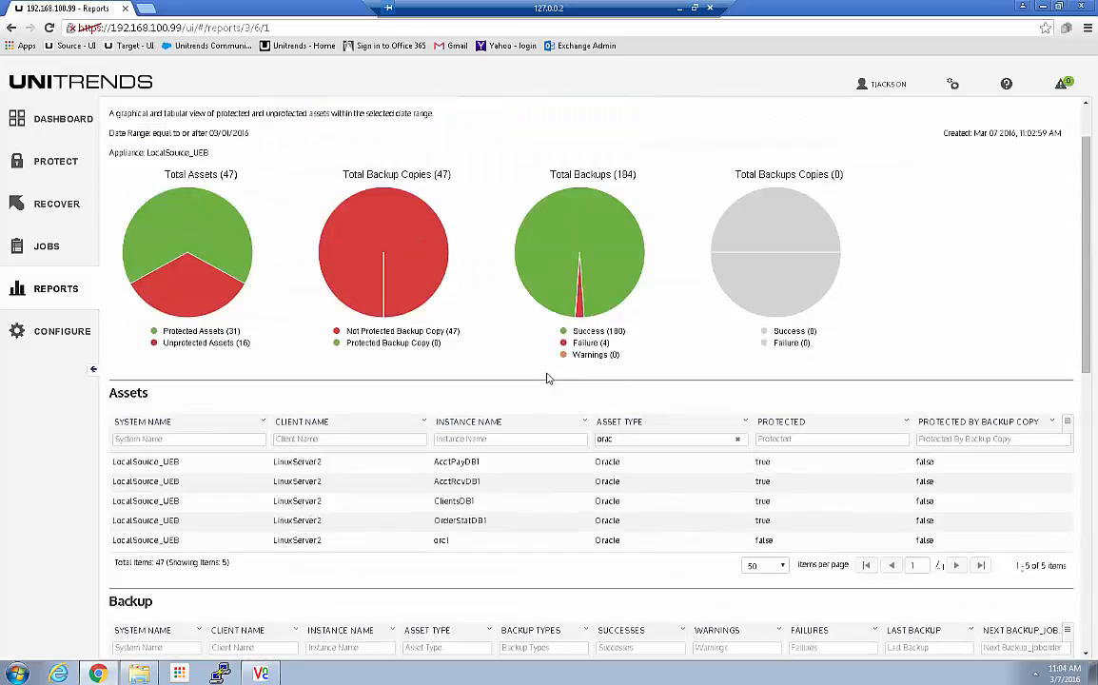
pyautogui.scroll(-2, 542, 461)
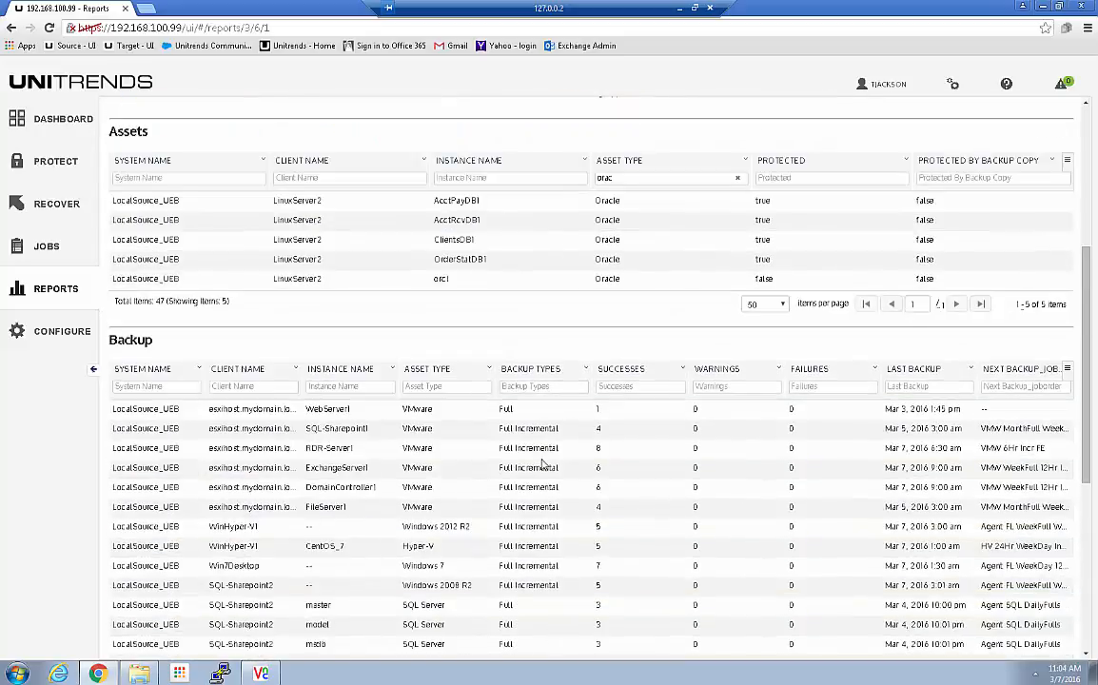
pyautogui.scroll(-2, 542, 463)
pyautogui.click(514, 189)
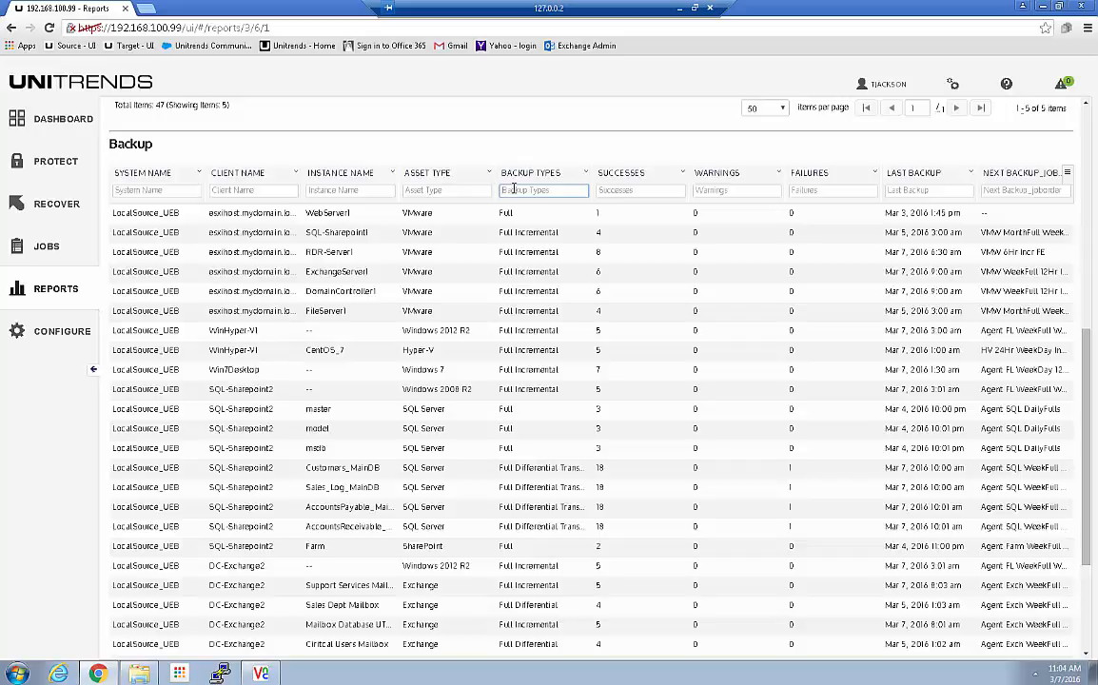
# Step: Try filtering the Backup table by asset type 'or', then clear it
pyautogui.click(420, 190)
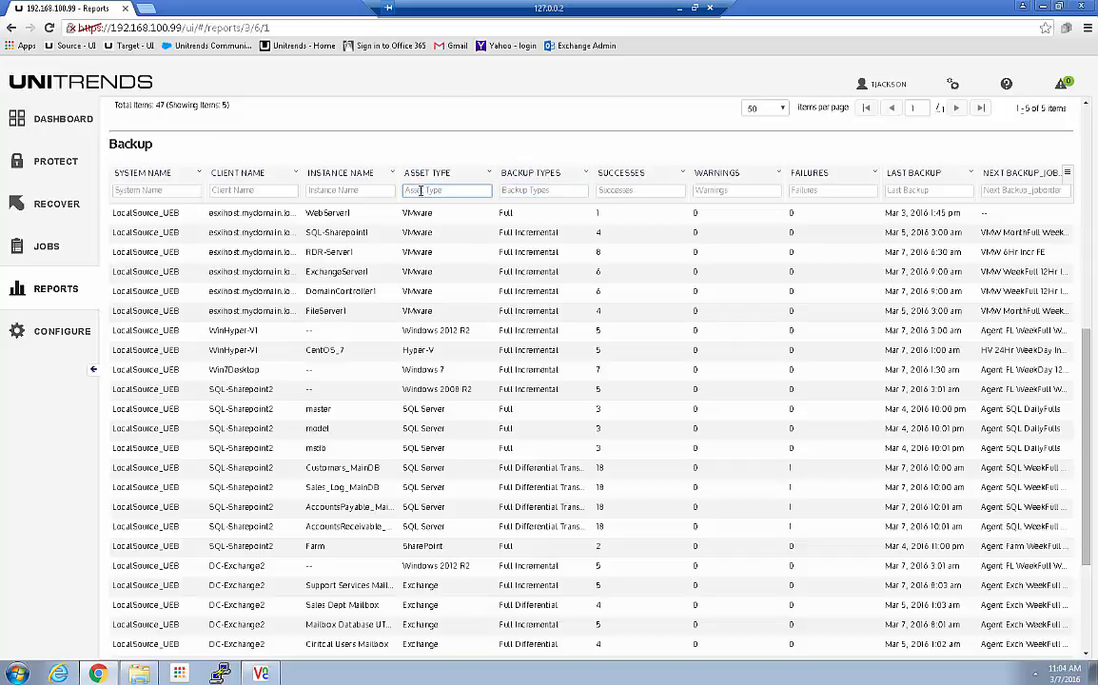
pyautogui.write('or')
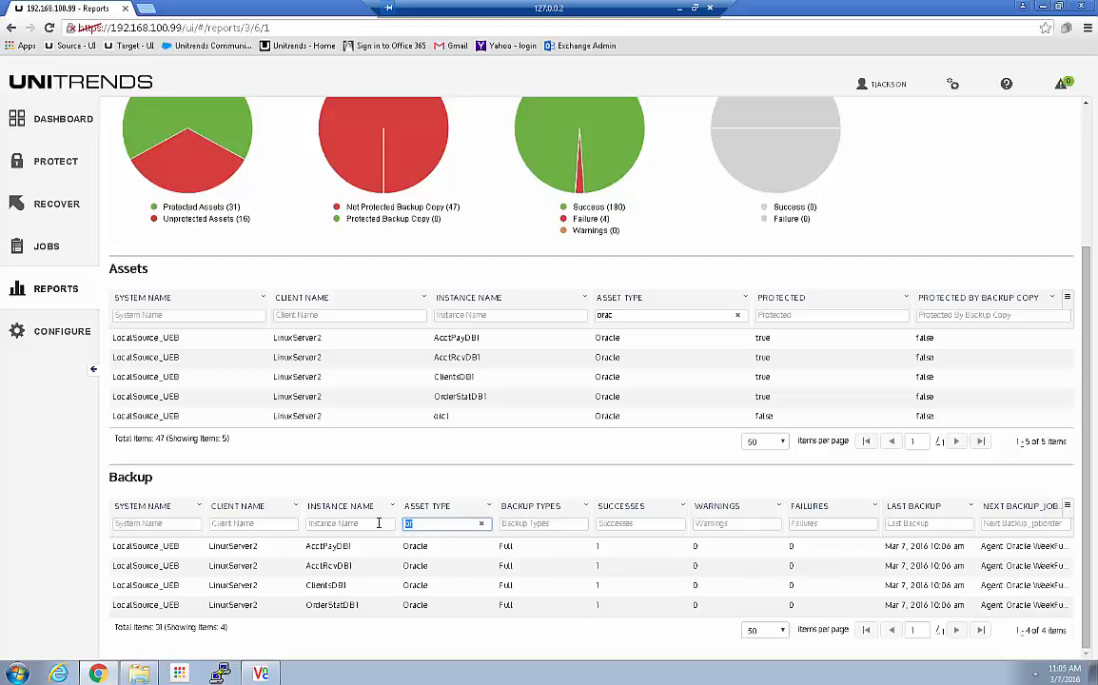
pyautogui.press('BackSpace')
# Step: Try an instance name filter of 'we', clear it, and scroll through all backup rows
pyautogui.click(320, 524)
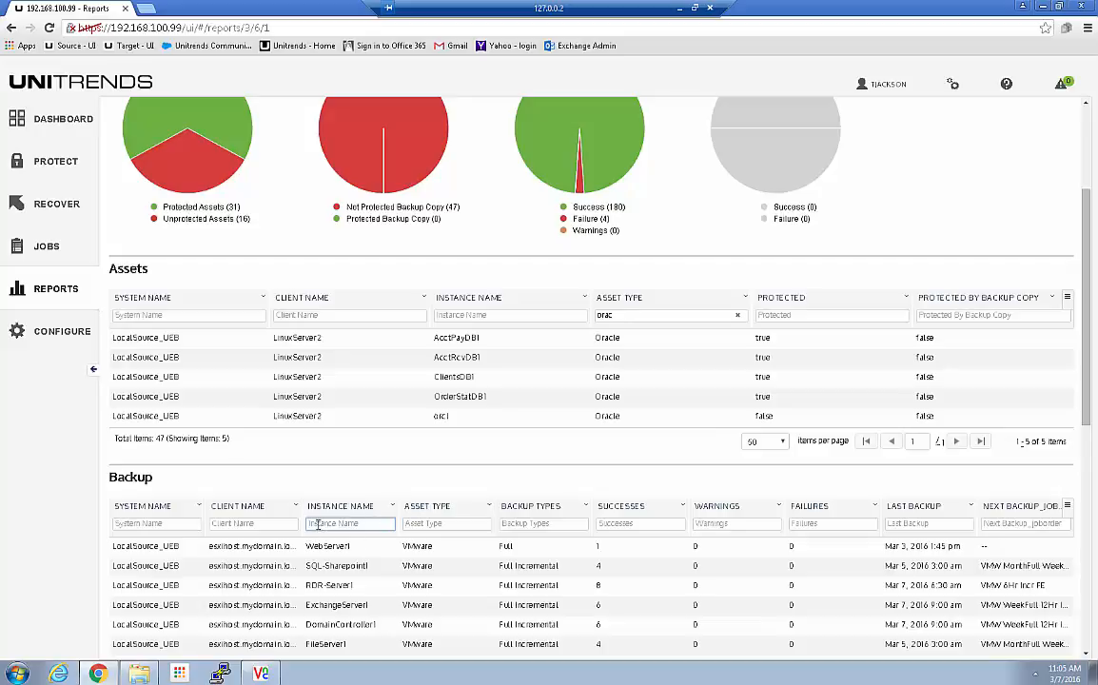
pyautogui.write('web')
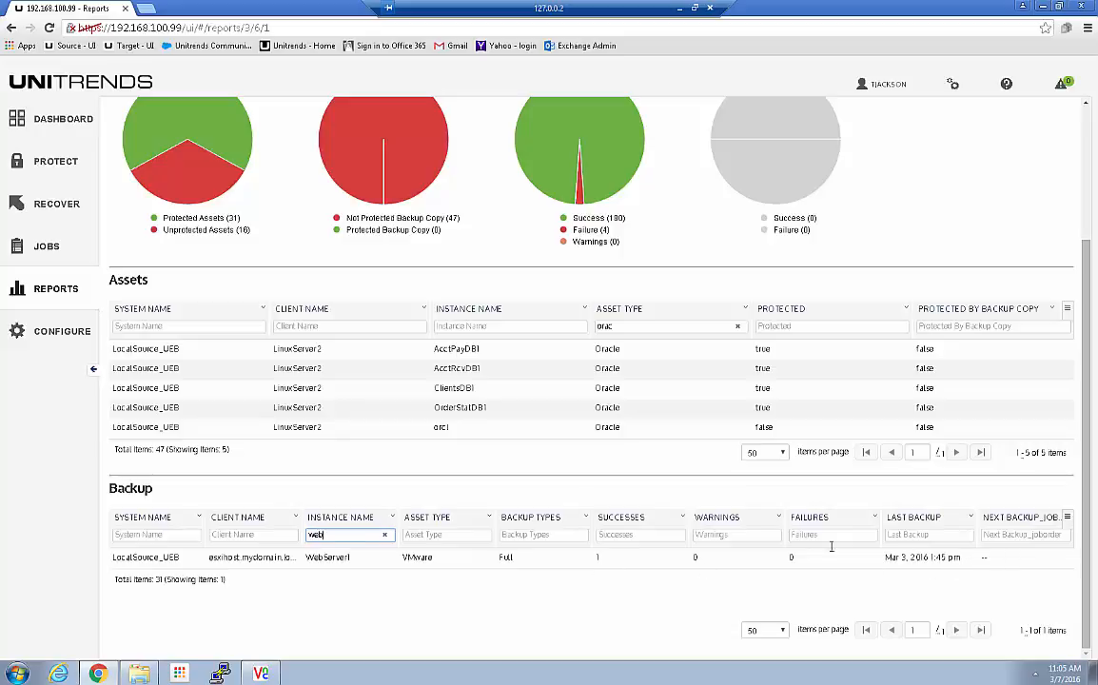
pyautogui.press('BackSpace')
pyautogui.press('BackSpace')
pyautogui.press('BackSpace')
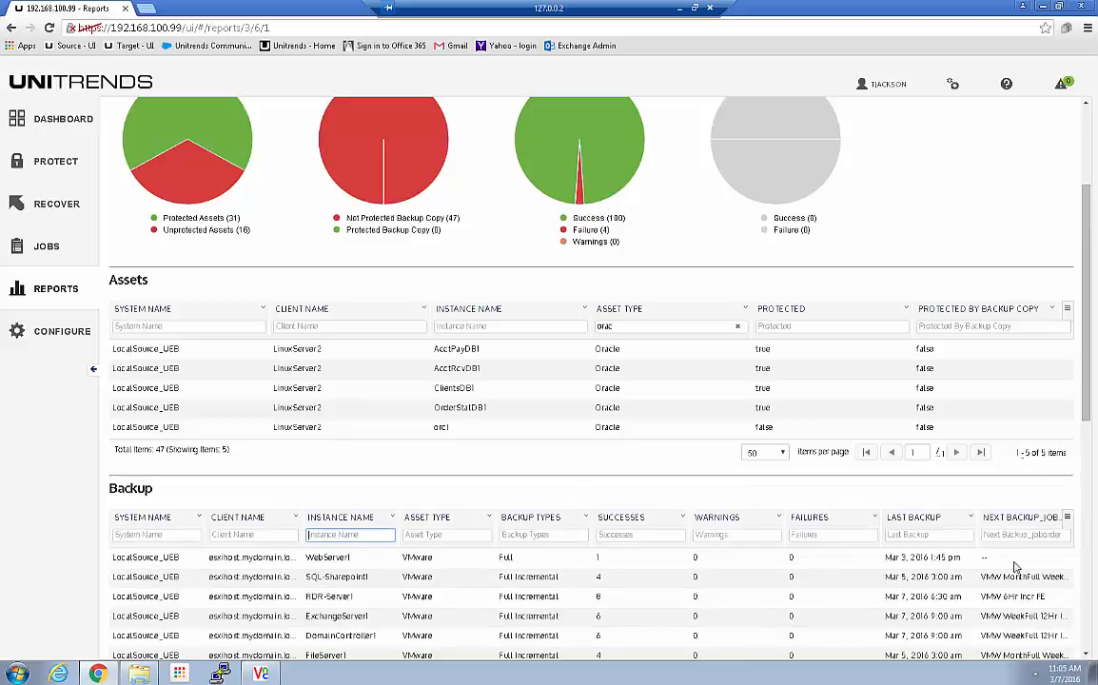
pyautogui.scroll(-3, 911, 512)
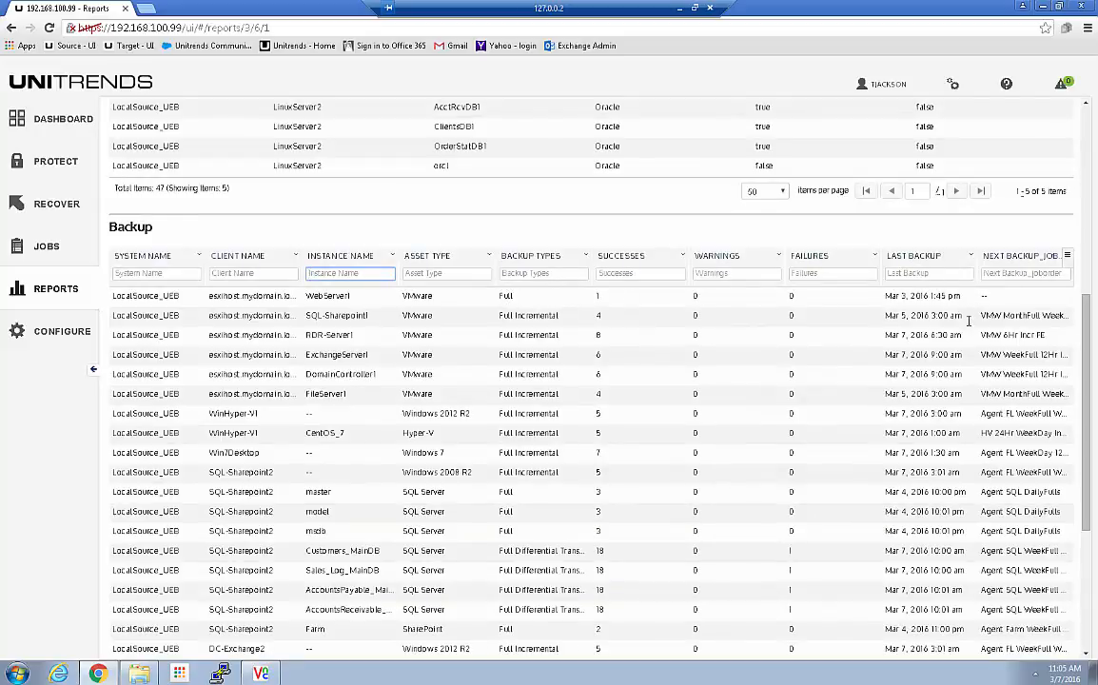
pyautogui.scroll(-3, 984, 471)
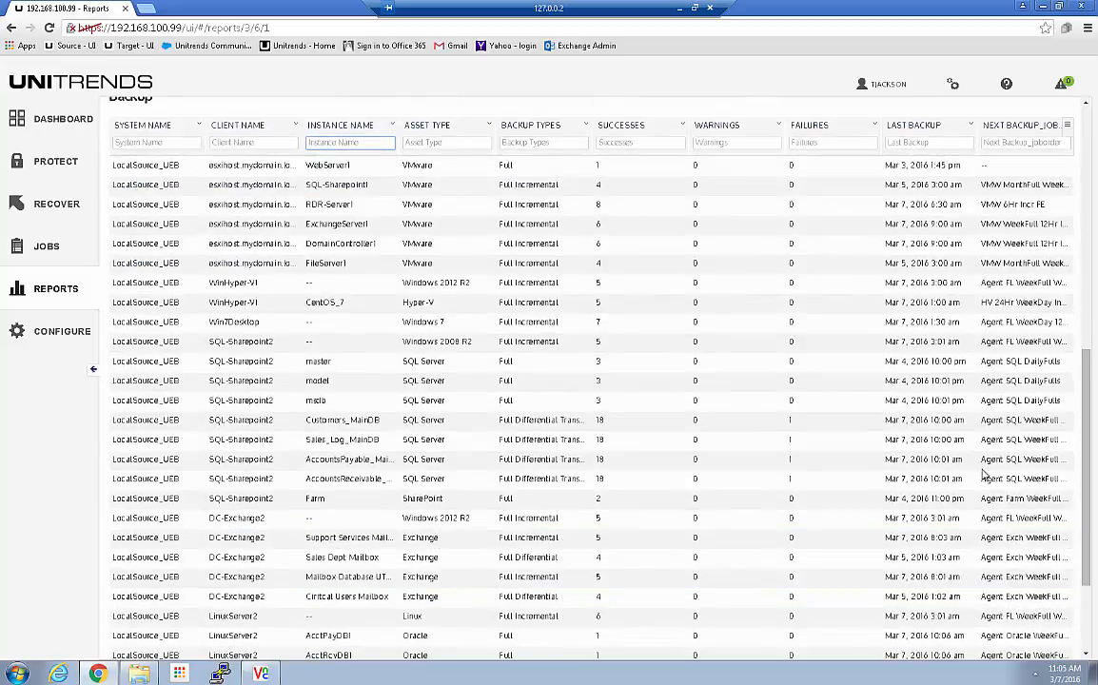
pyautogui.scroll(15, 985, 473)
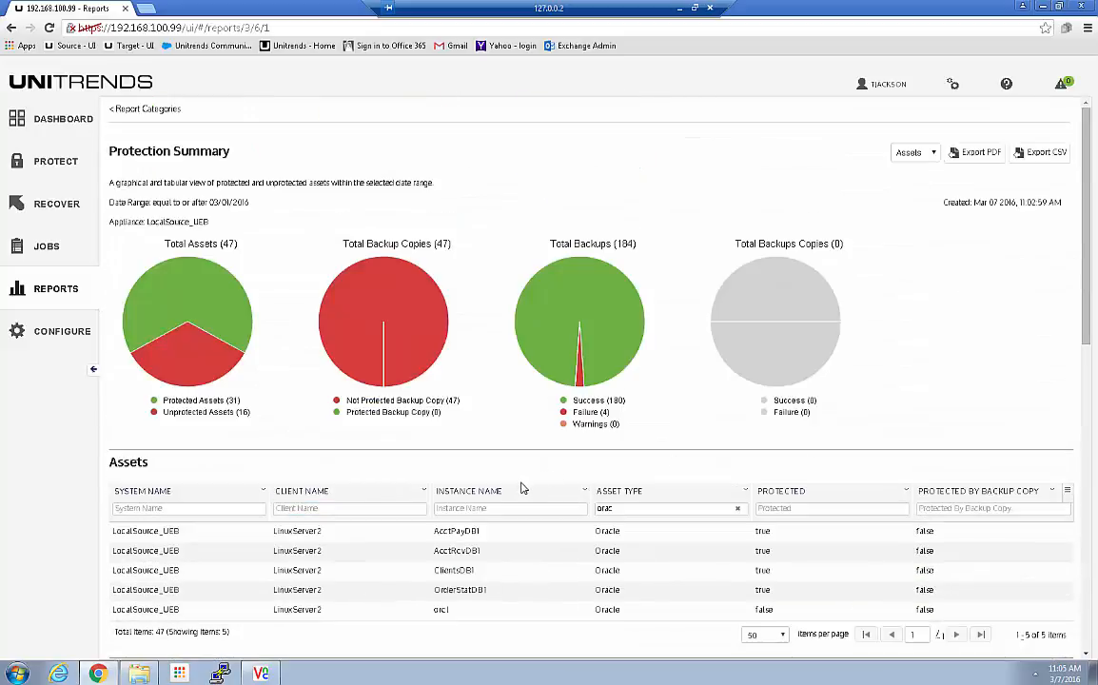
# Step: View the Protected report, then return to the dashboard's 4 error, 16 unprotected, 31 protected tiles
pyautogui.click(85, 123)
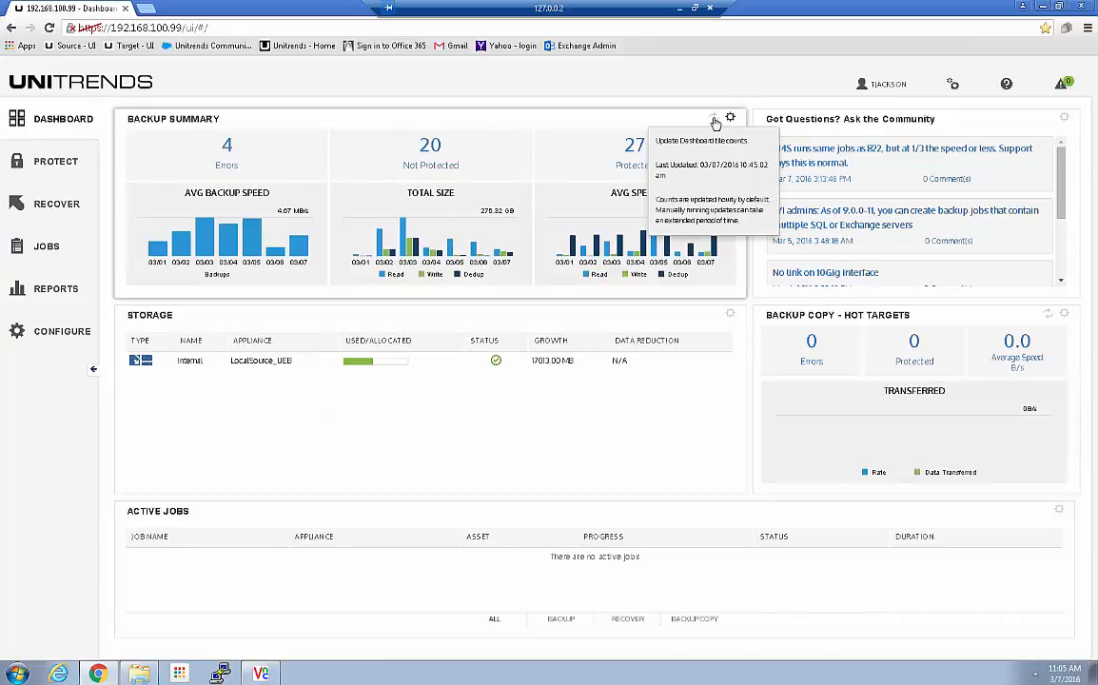
pyautogui.click(563, 152)
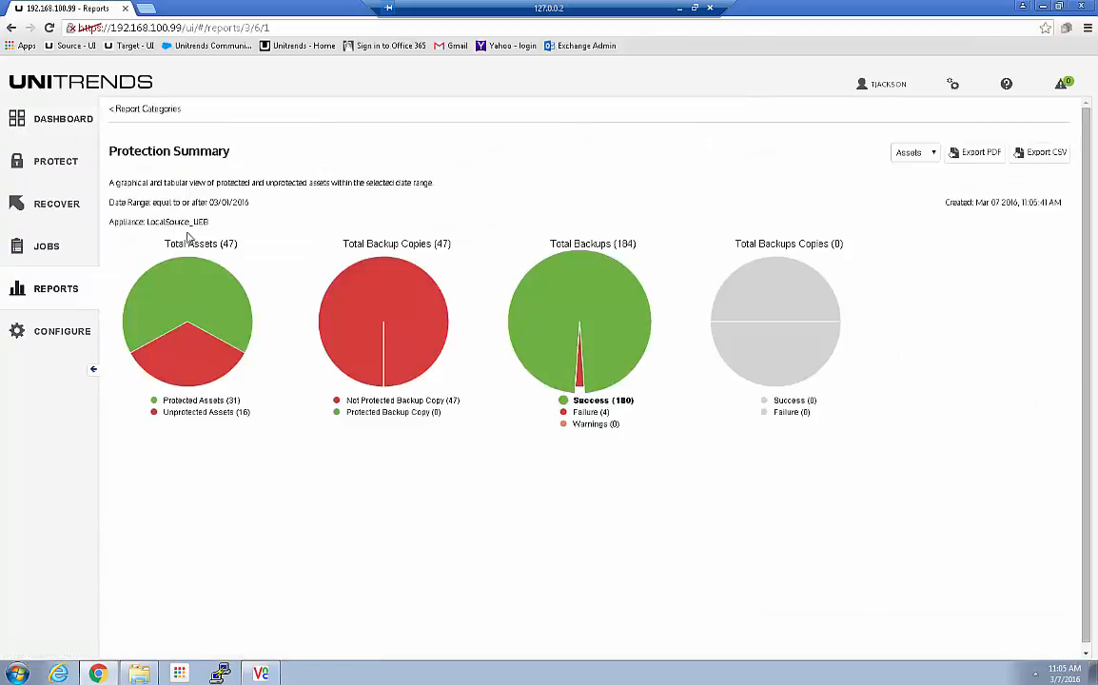
pyautogui.click(55, 118)
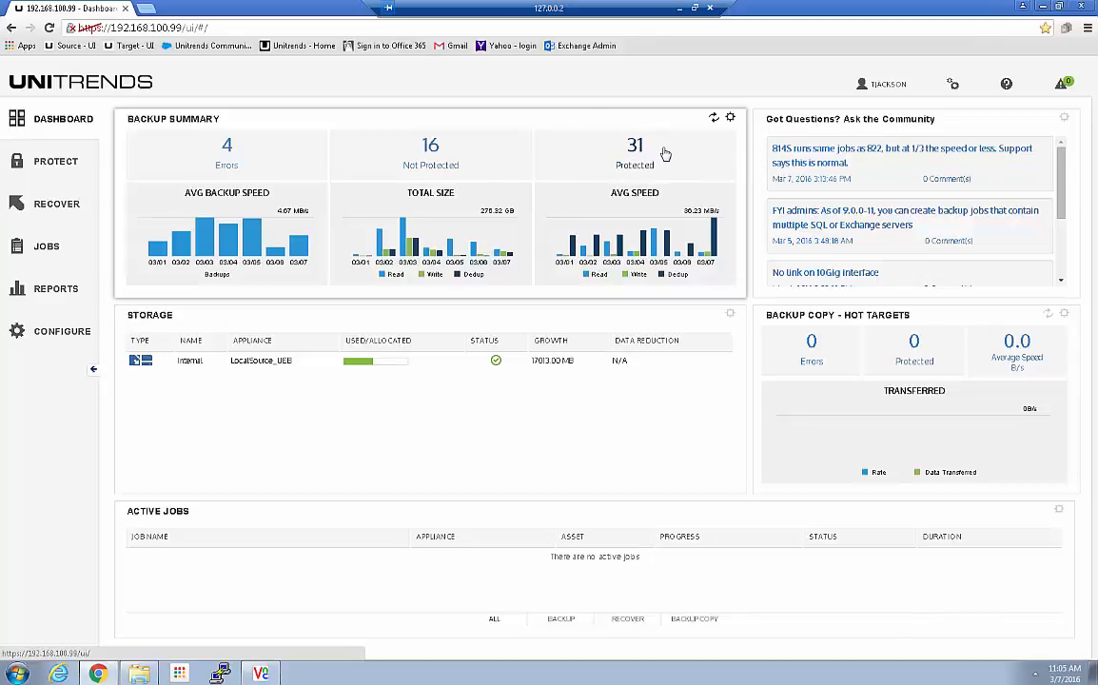
pyautogui.moveTo(665, 154)
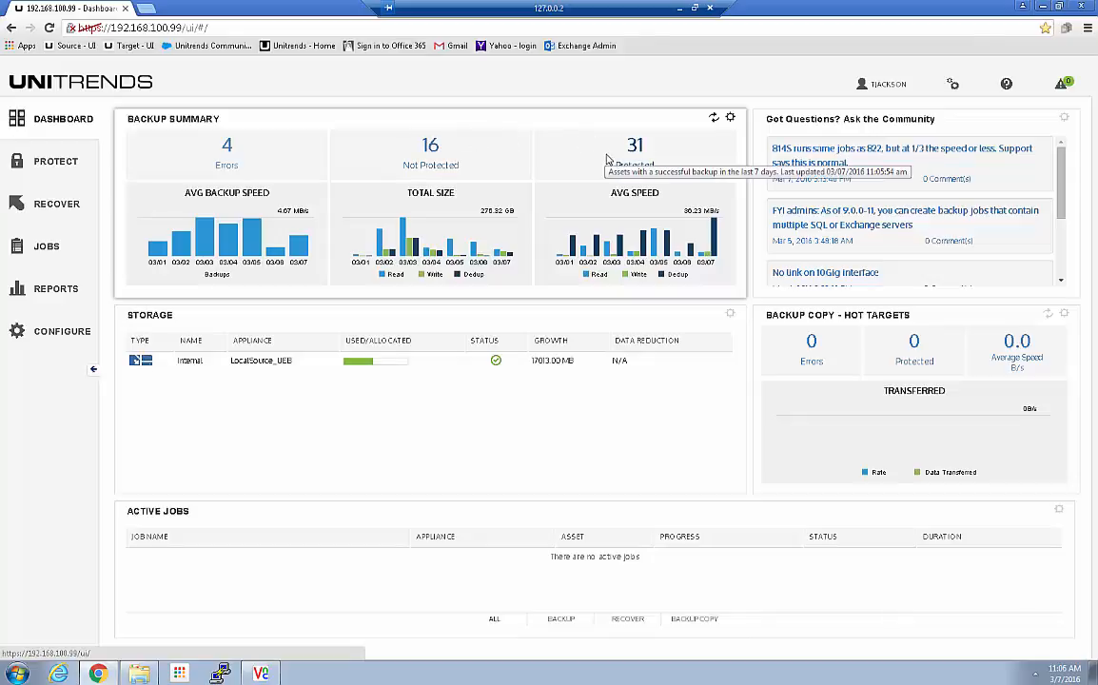
pyautogui.moveTo(226, 150)
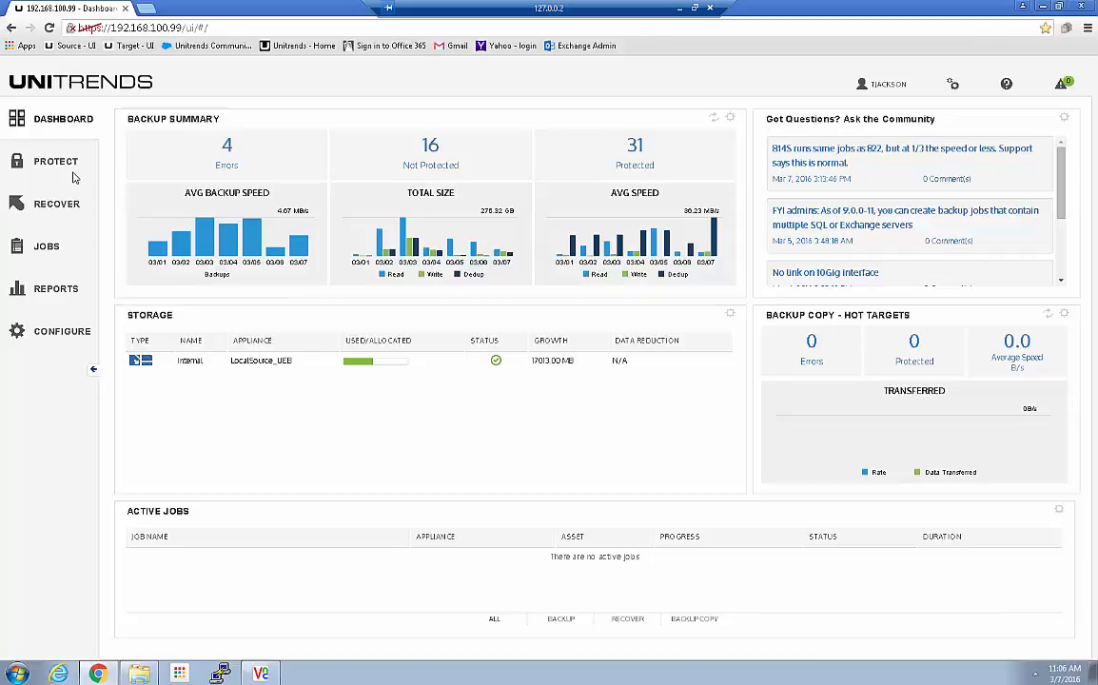
# Step: Show all LocalSource_UEB assets in Protect and review their weekly backup status
pyautogui.click(46, 159)
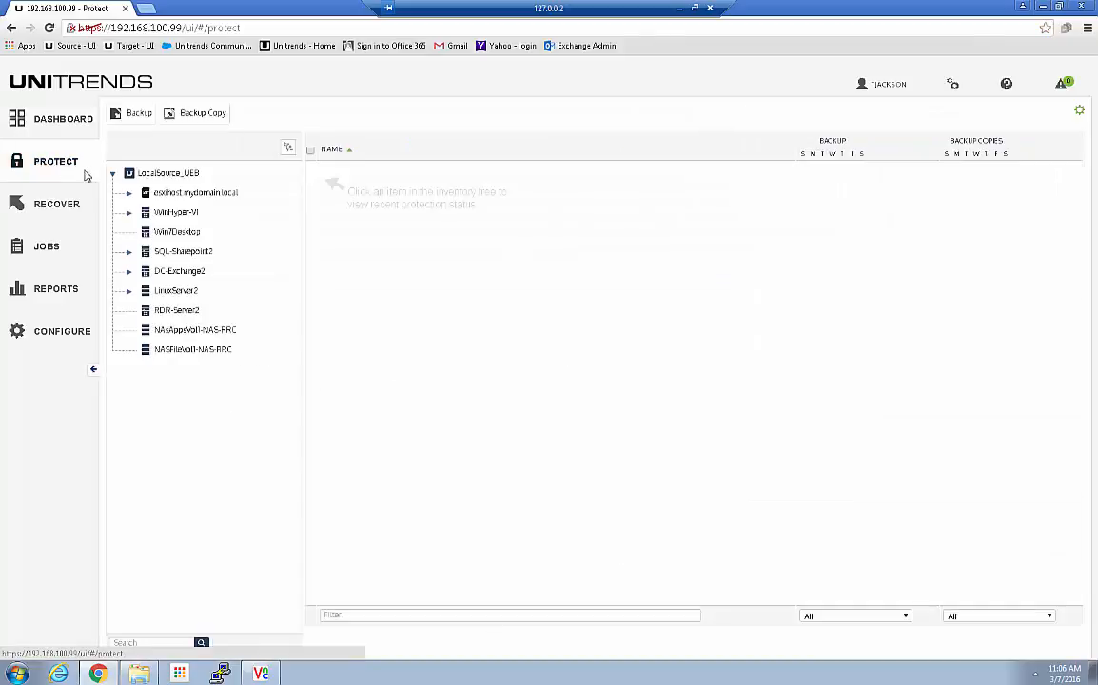
pyautogui.click(166, 173)
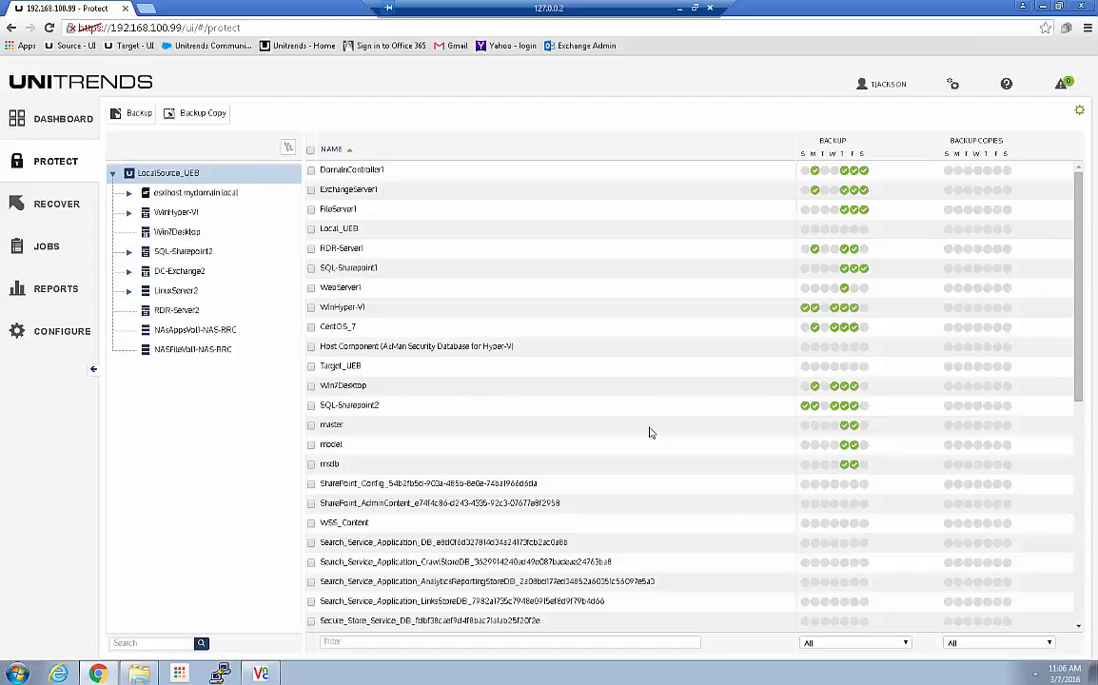
pyautogui.scroll(-5, 529, 251)
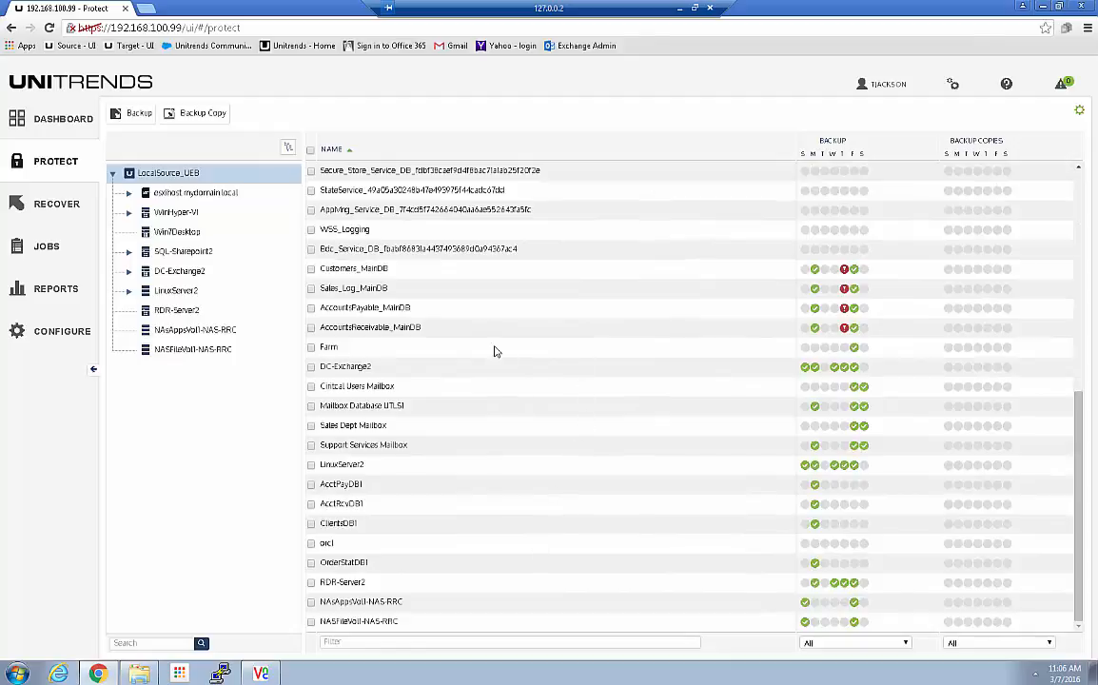
pyautogui.scroll(3, 432, 210)
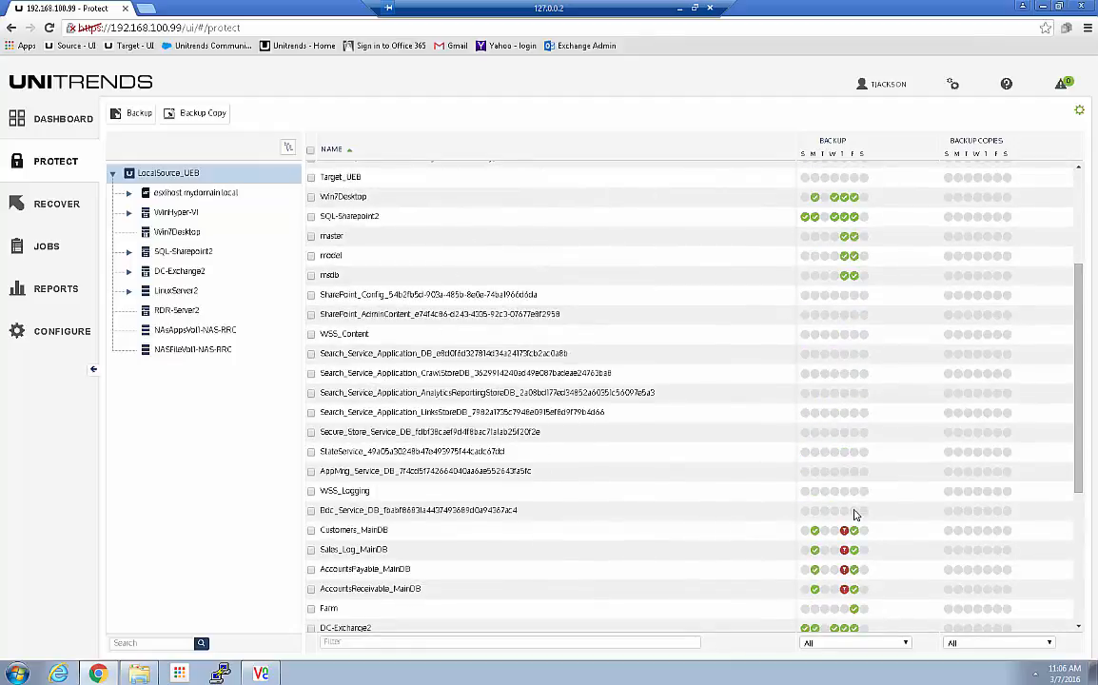
pyautogui.scroll(-3, 652, 483)
pyautogui.scroll(2, 650, 484)
pyautogui.scroll(5, 651, 483)
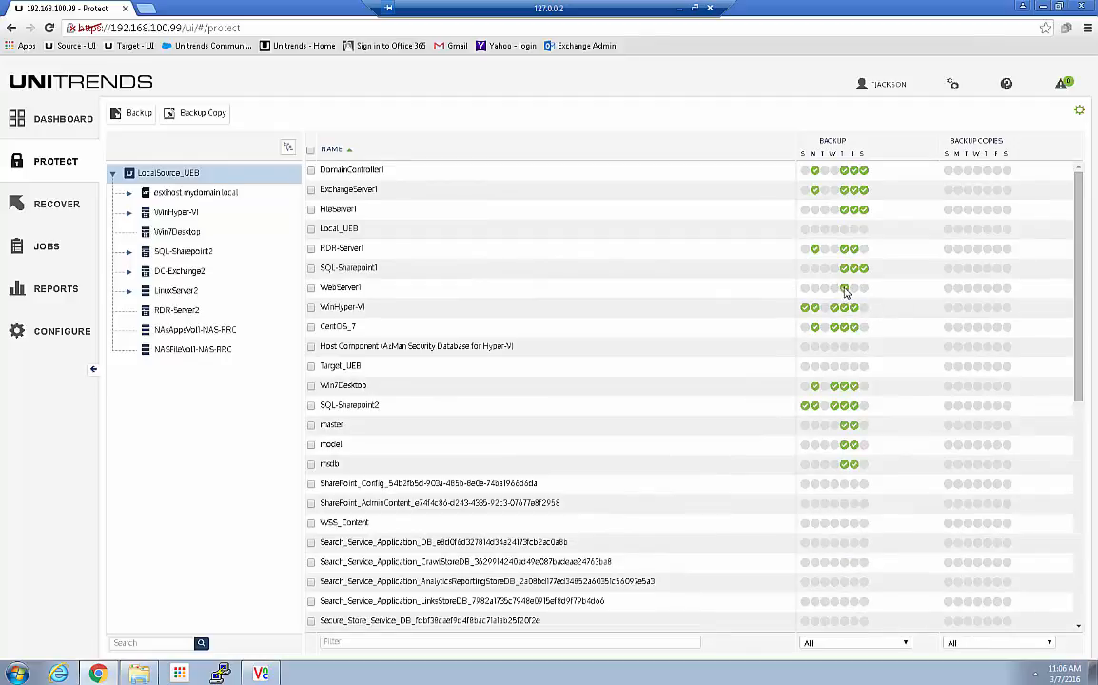
pyautogui.scroll(-5, 732, 385)
pyautogui.scroll(-6, 735, 385)
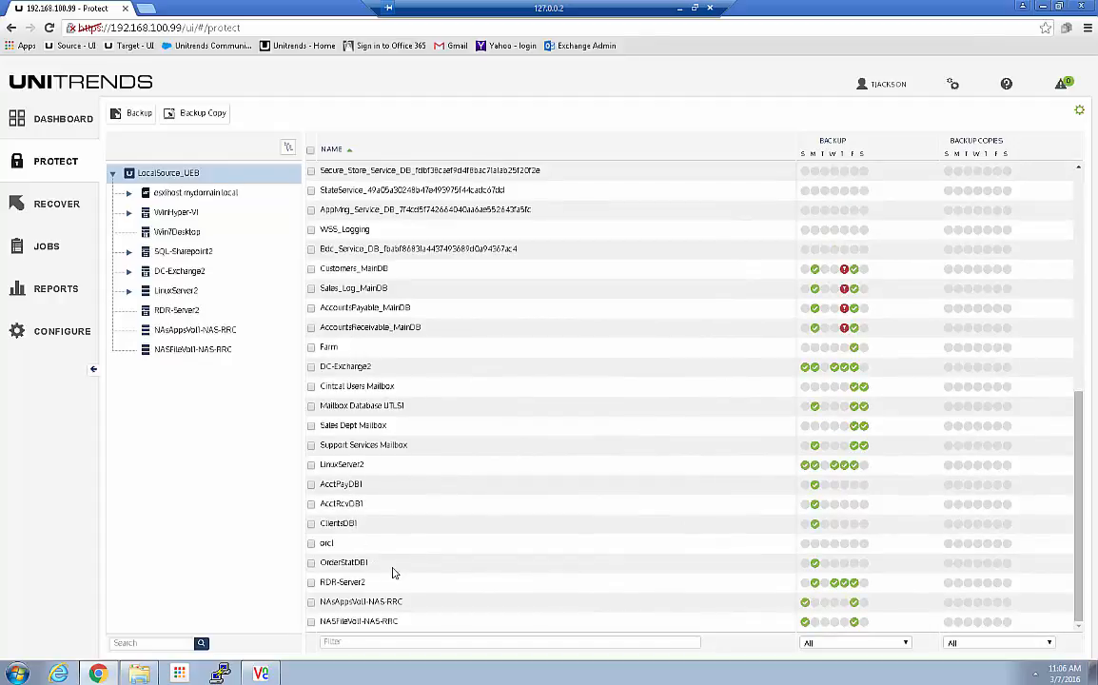
# Step: Filter assets by name 'db1' and try each backup status option before resetting to all
pyautogui.click(366, 643)
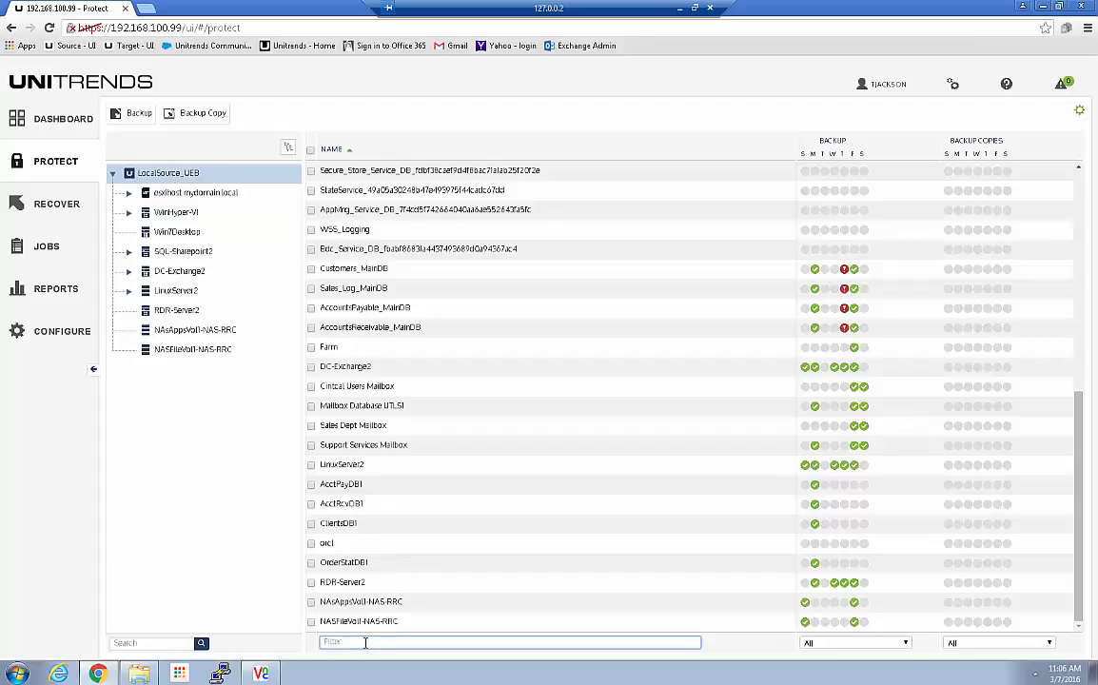
pyautogui.write('db1')
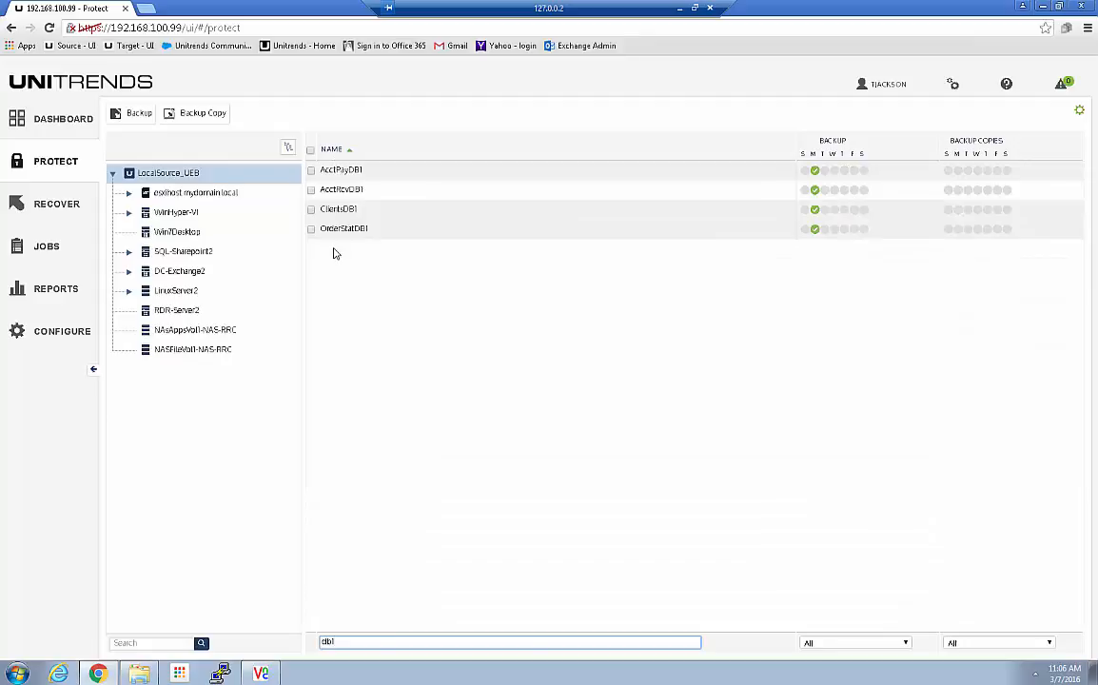
pyautogui.click(851, 644)
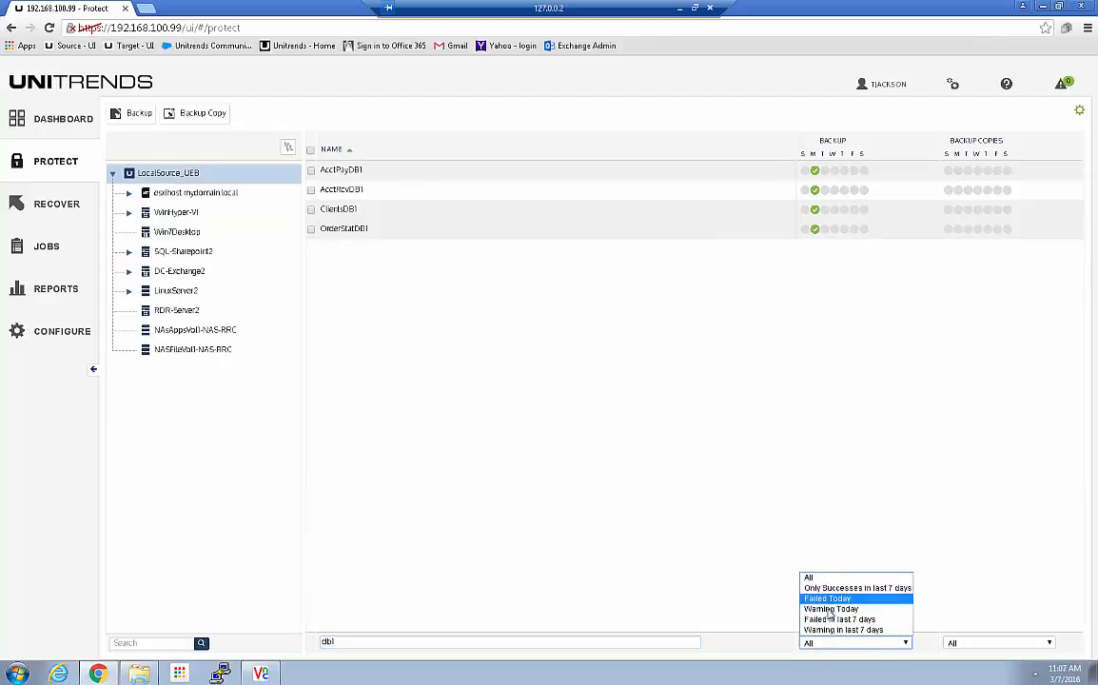
pyautogui.click(828, 609)
pyautogui.click(856, 644)
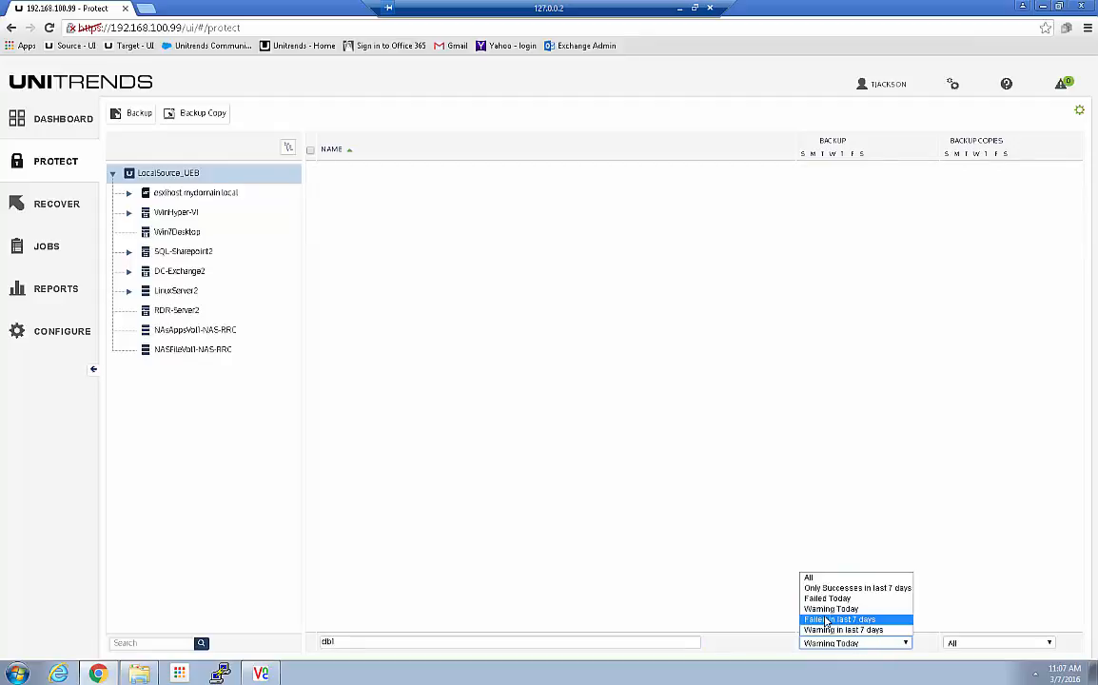
pyautogui.click(826, 620)
pyautogui.click(840, 644)
pyautogui.click(842, 630)
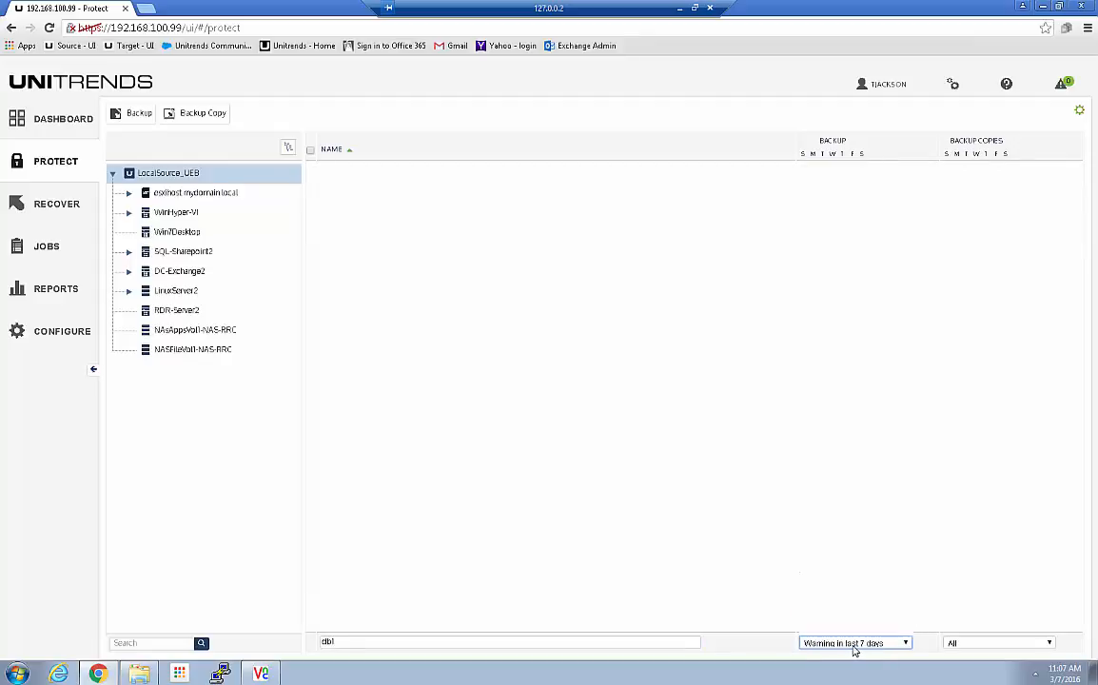
pyautogui.click(852, 644)
pyautogui.click(828, 590)
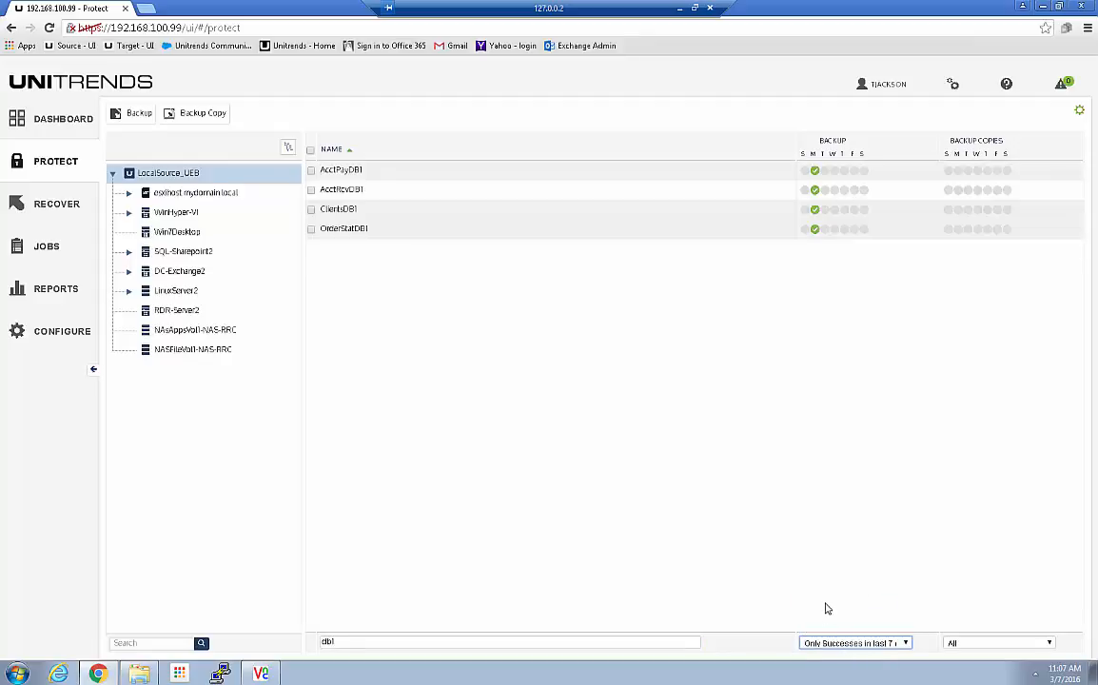
pyautogui.click(830, 644)
pyautogui.click(810, 578)
# Step: Clear the 'db1' name filter and show only assets with successes in the last 7 days
pyautogui.doubleClick(338, 643)
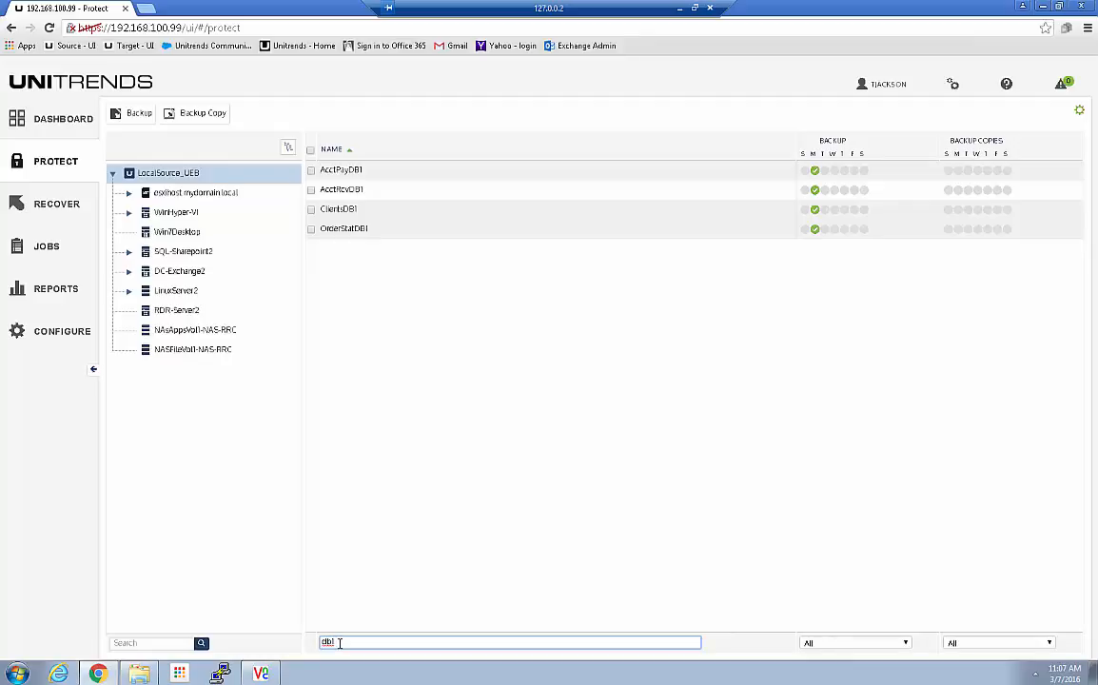
pyautogui.press('BackSpace')
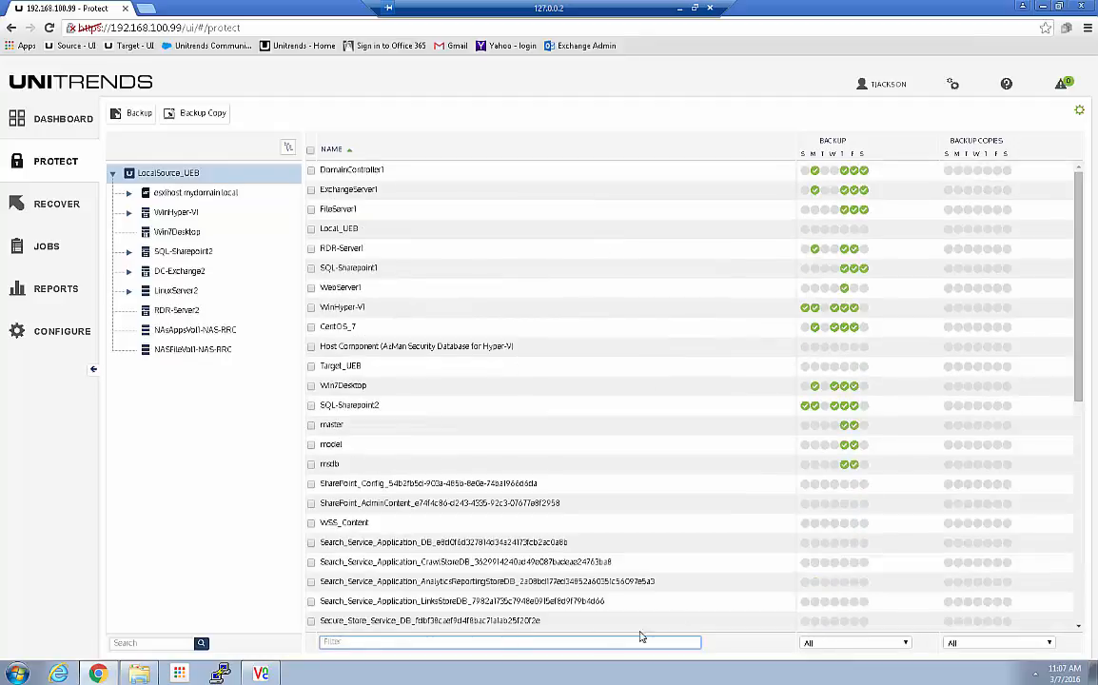
pyautogui.click(835, 643)
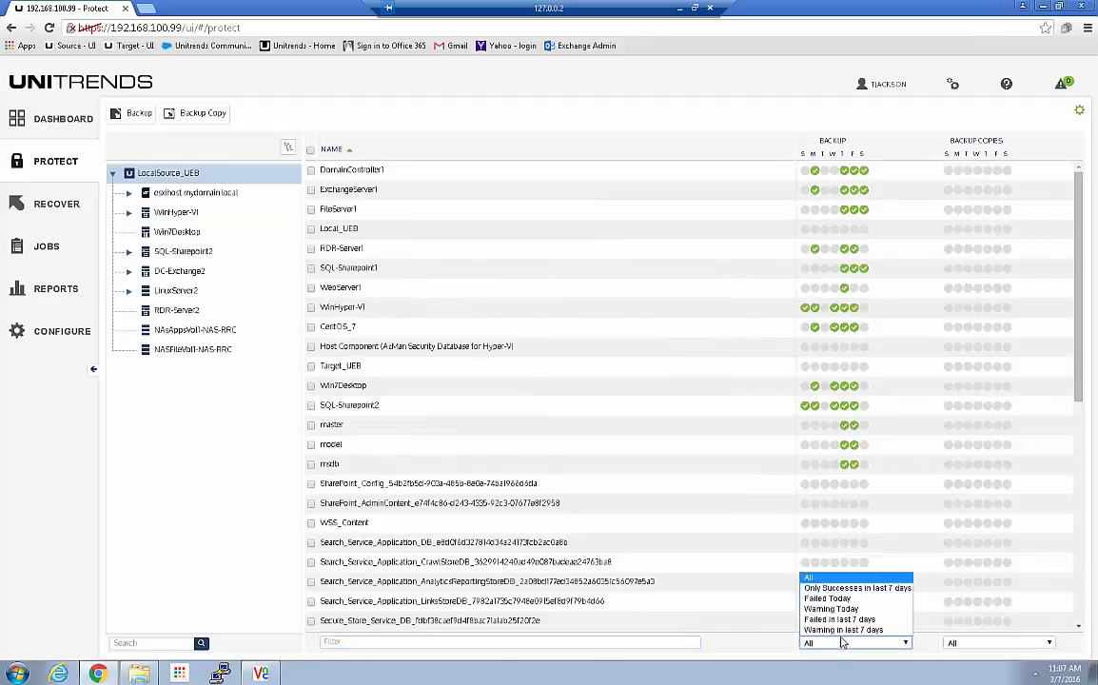
pyautogui.click(829, 589)
pyautogui.scroll(-2, 816, 300)
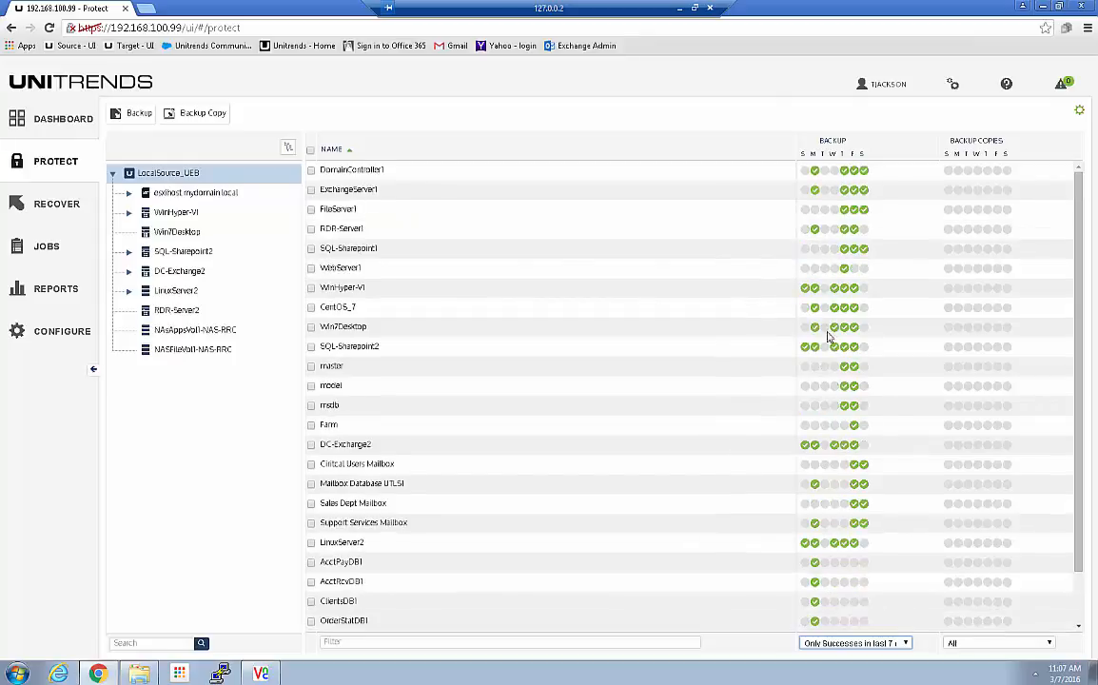
pyautogui.click(342, 643)
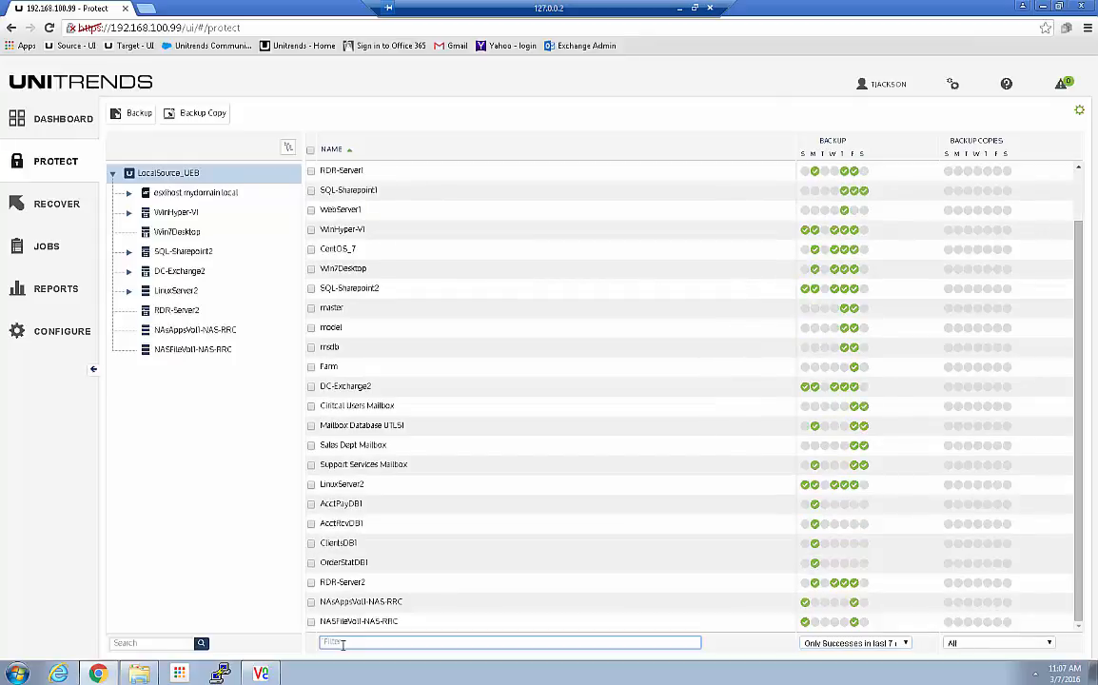
# Step: Open the Recover backup catalog and apply its Asset Name filter
pyautogui.click(39, 205)
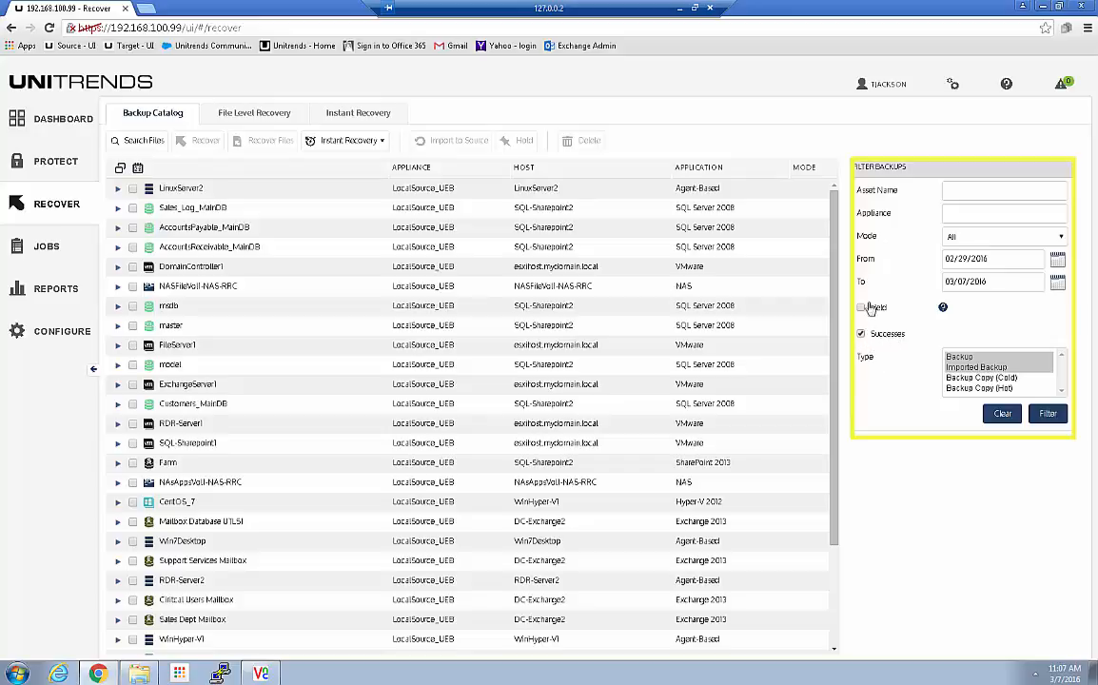
pyautogui.click(962, 191)
pyautogui.press('Return')
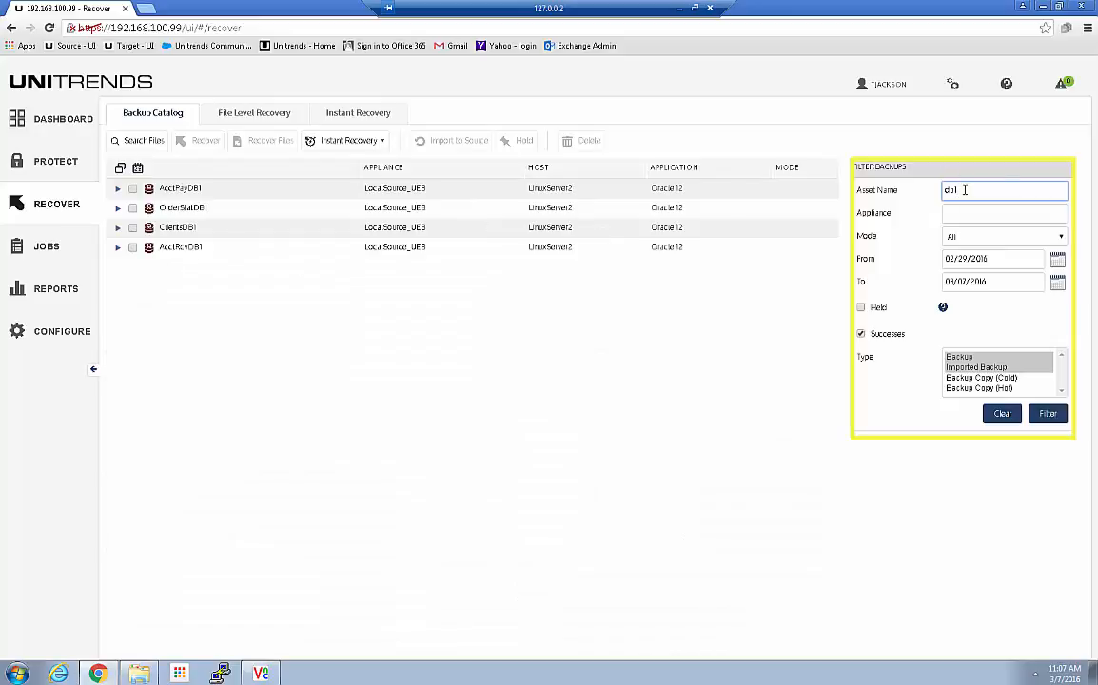
# Step: Expand AcctRcvDB1, ClientsDB1, OrderStatDB1 and AcctPayDB1 to reveal their 03/07/2016 full backups
pyautogui.click(118, 246)
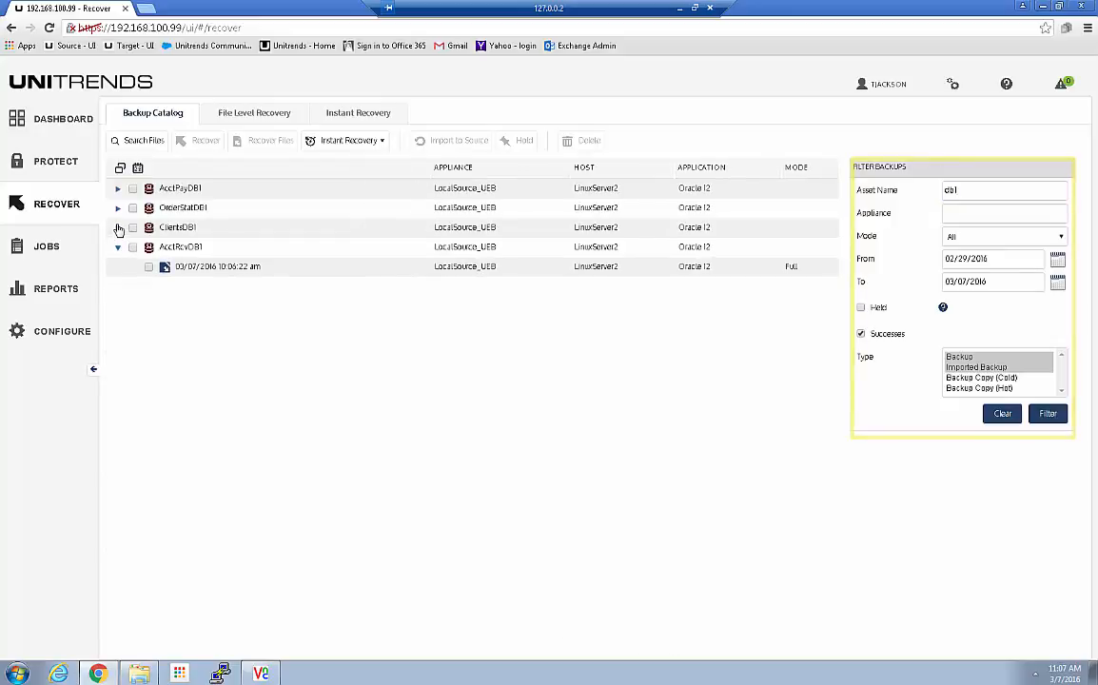
pyautogui.click(118, 227)
pyautogui.click(118, 207)
pyautogui.click(118, 187)
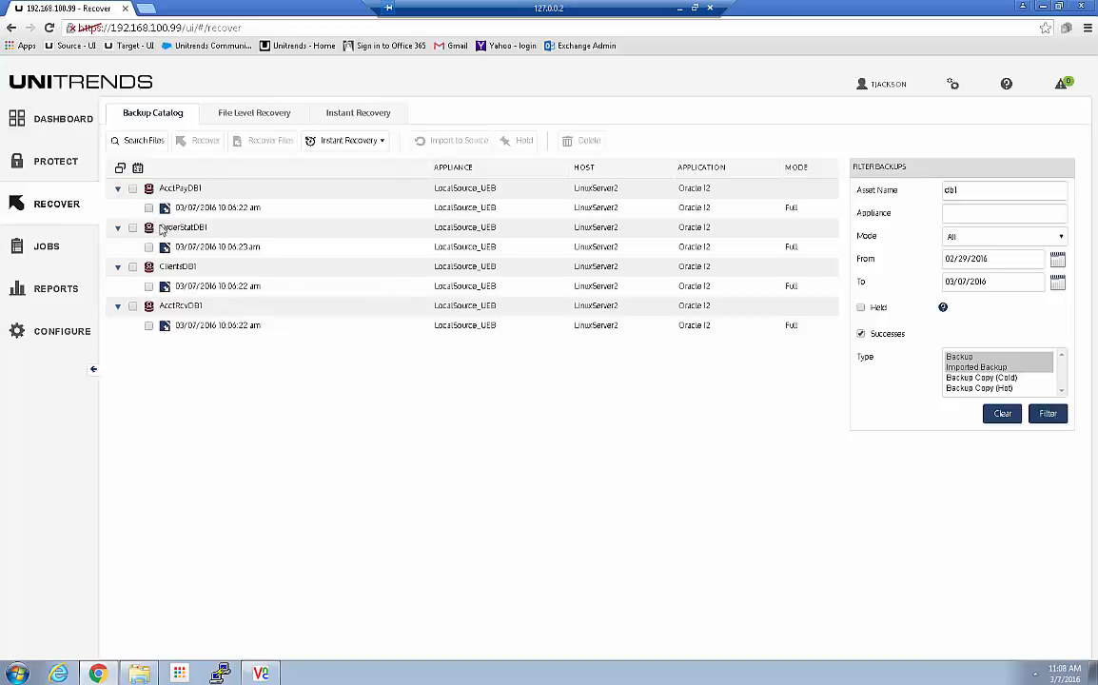
pyautogui.click(148, 207)
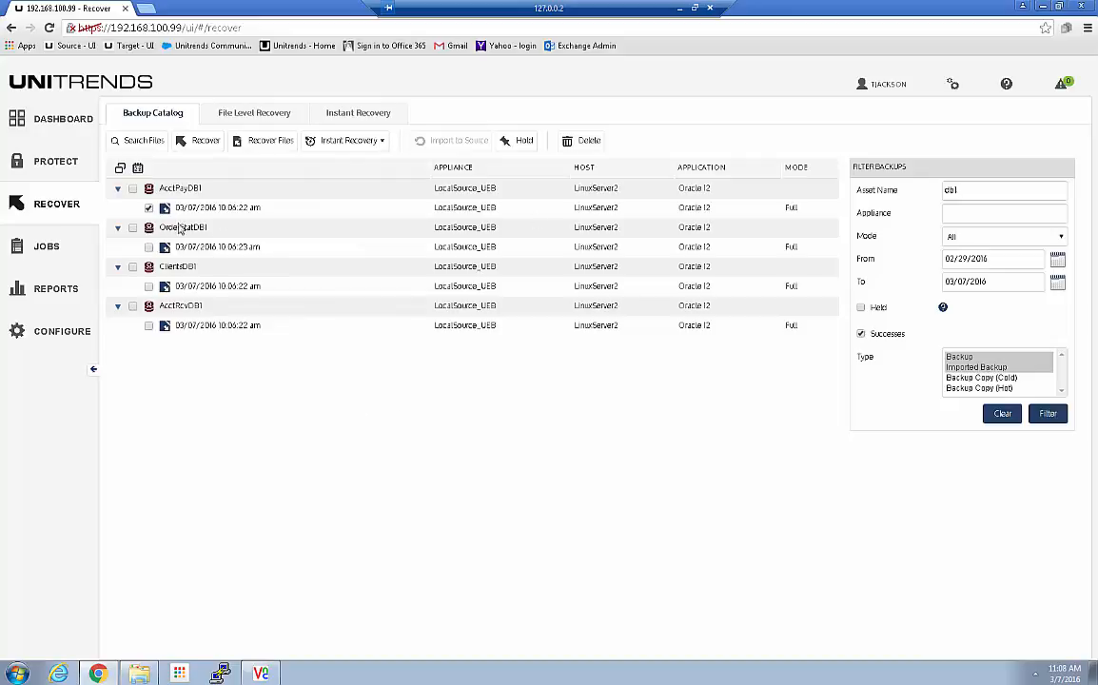
pyautogui.click(133, 188)
pyautogui.moveTo(966, 188); pyautogui.dragTo(885, 201)
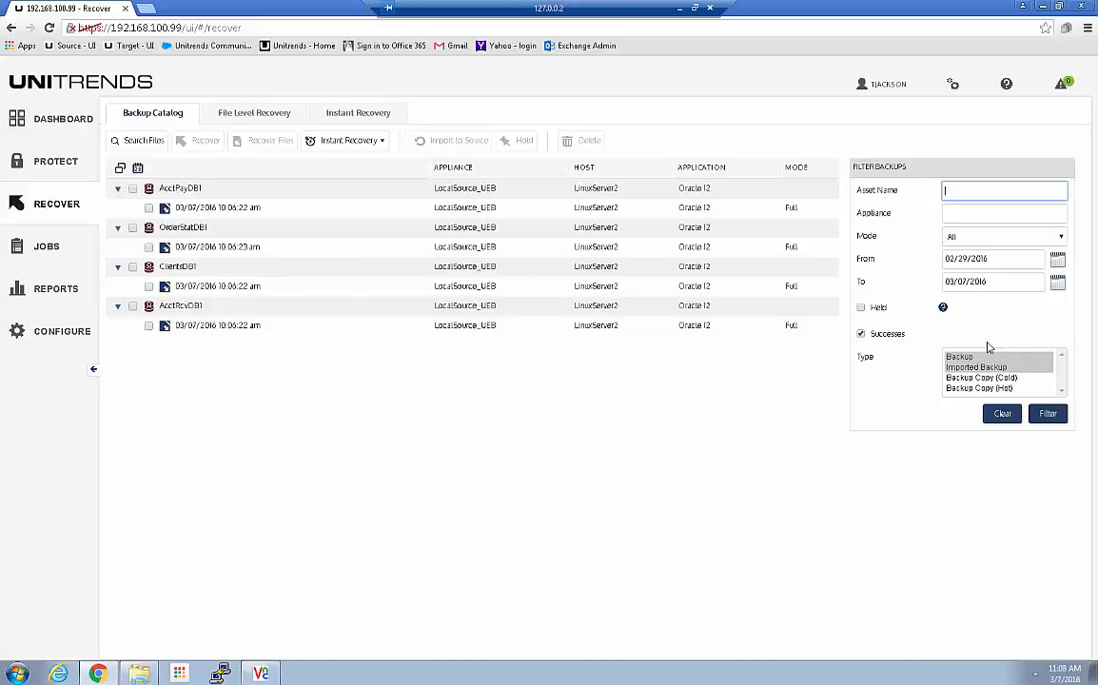
# Step: Reload the unfiltered catalog, inspect Sales_Log_MainDB and FileServer1 backups, then go to Reports
pyautogui.click(1047, 413)
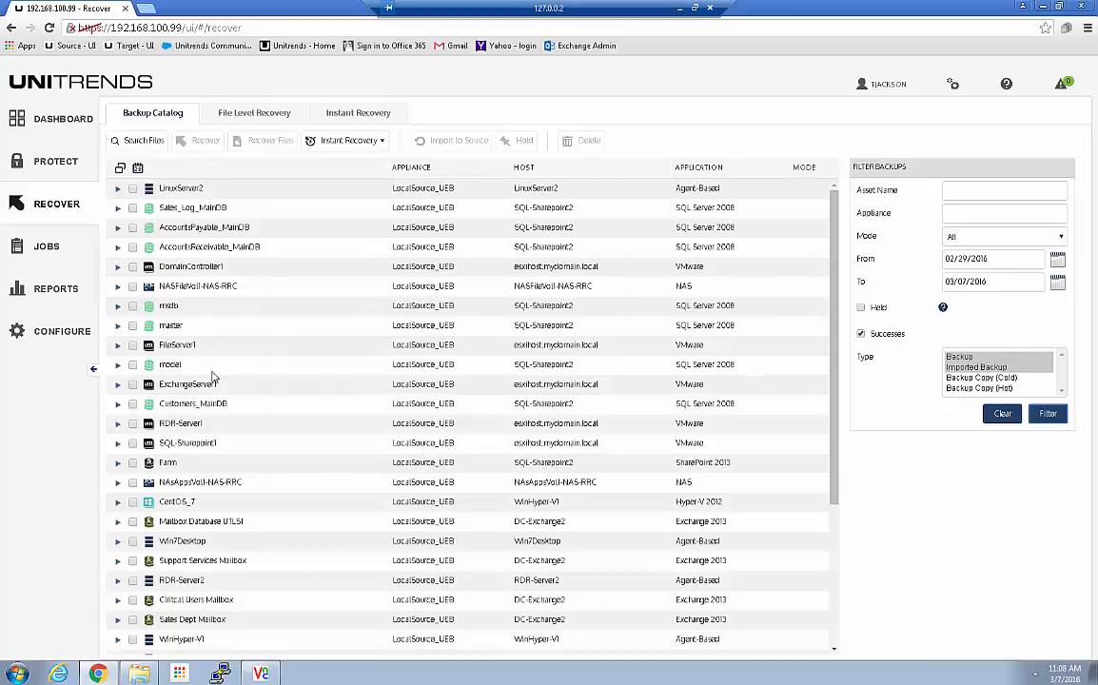
pyautogui.click(118, 207)
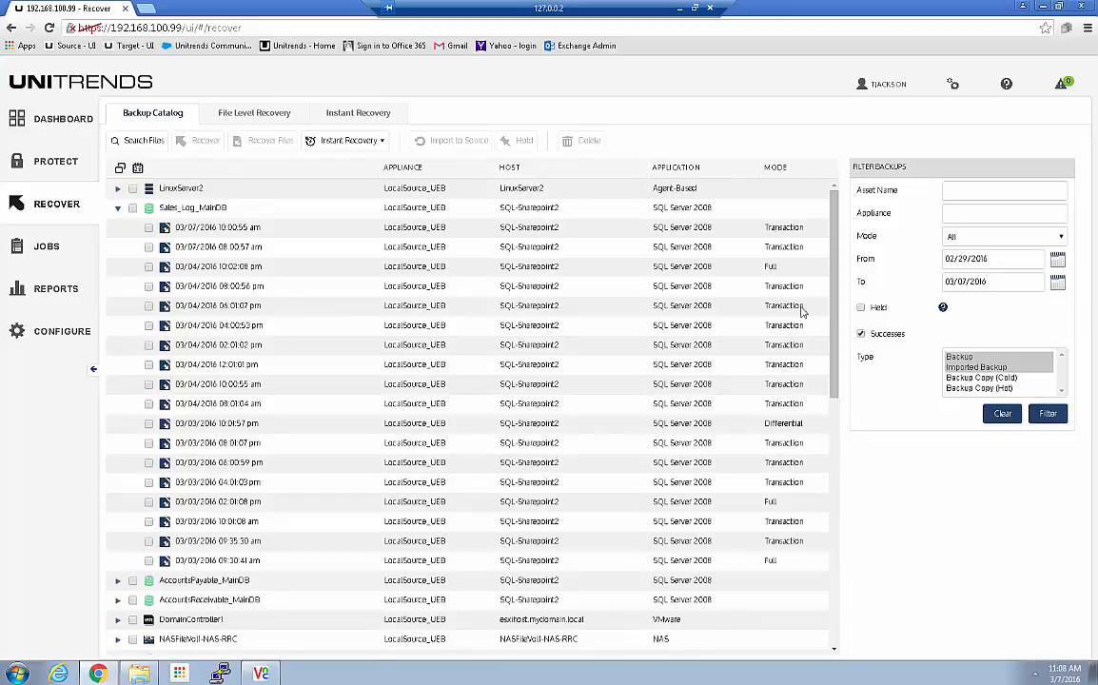
pyautogui.click(118, 210)
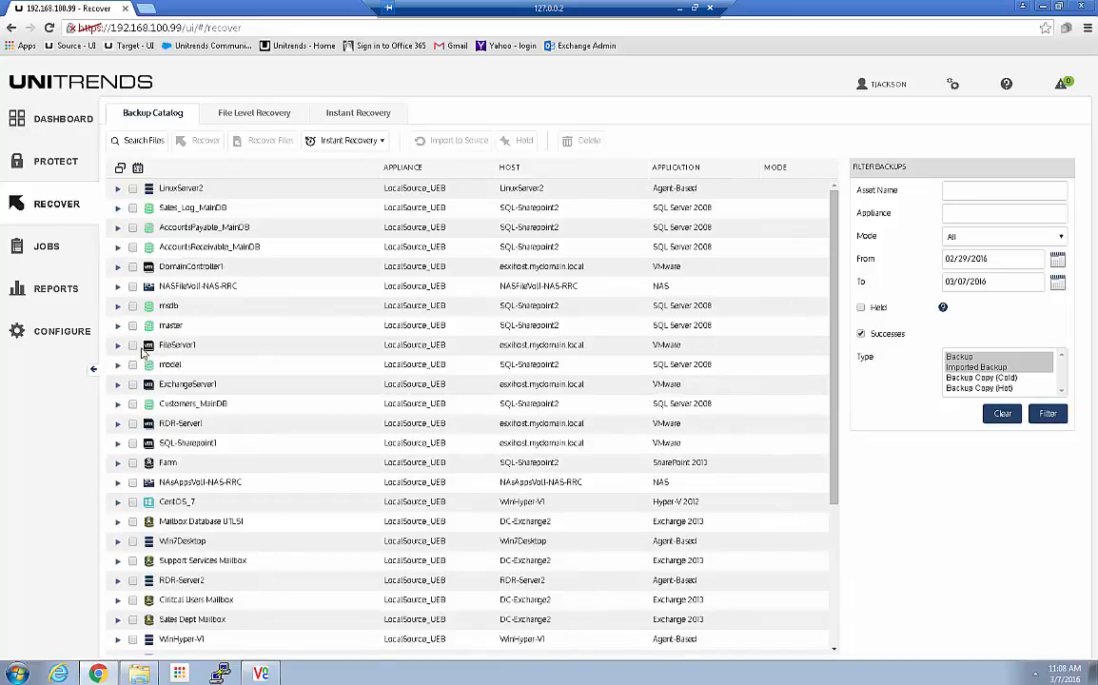
pyautogui.click(118, 345)
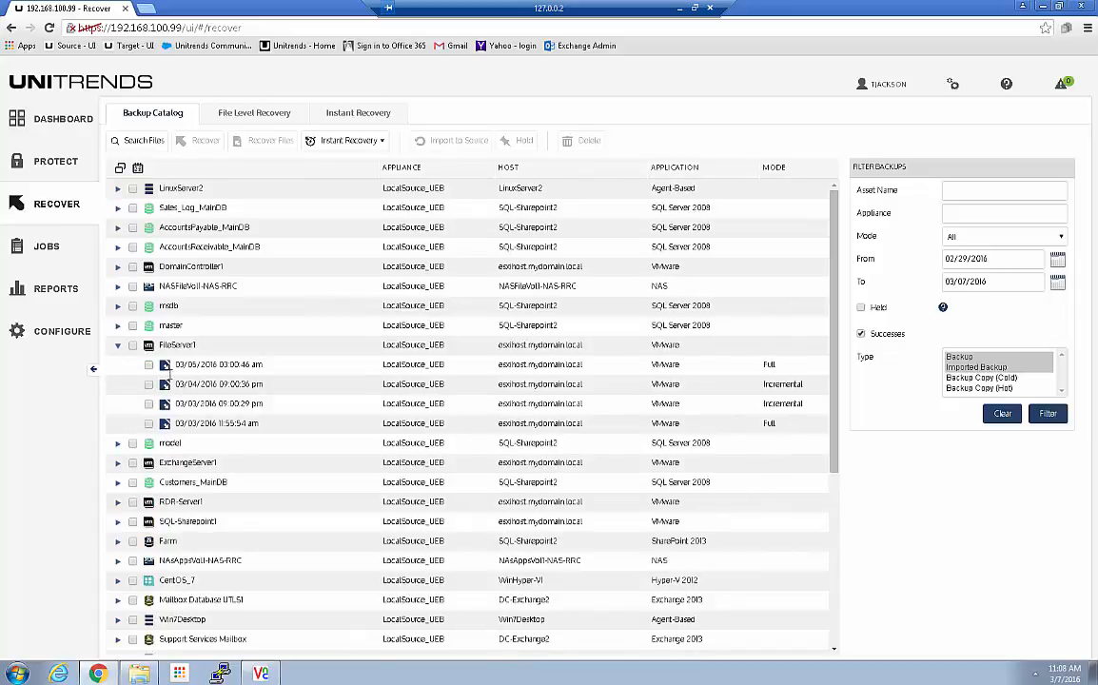
pyautogui.click(118, 345)
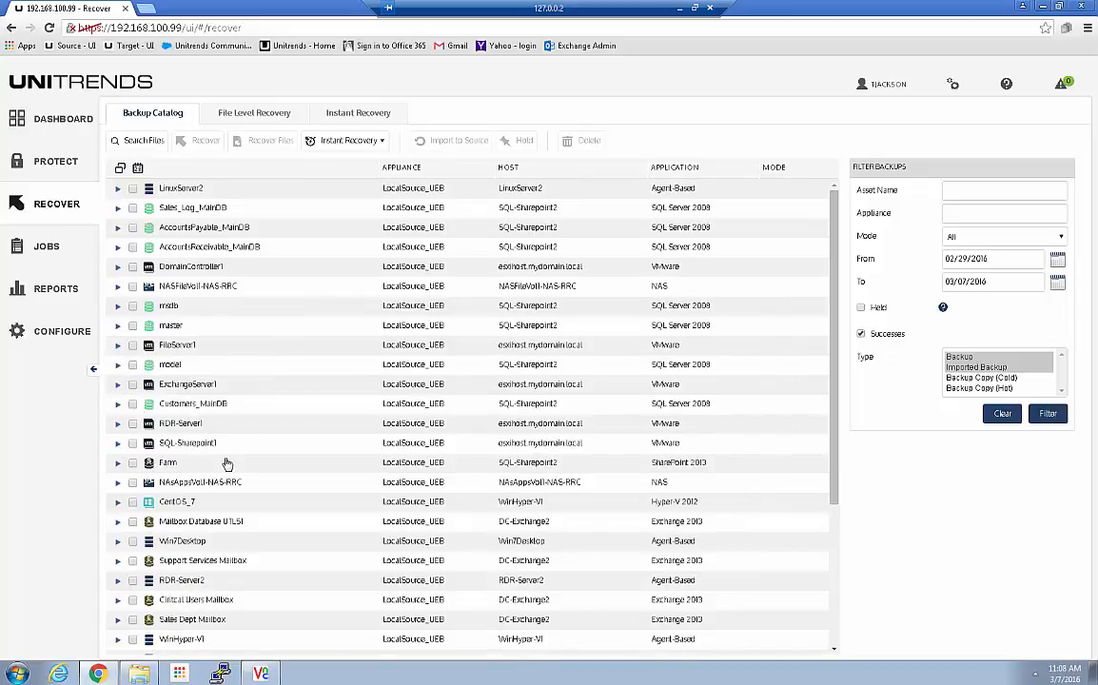
pyautogui.scroll(-3, 204, 421)
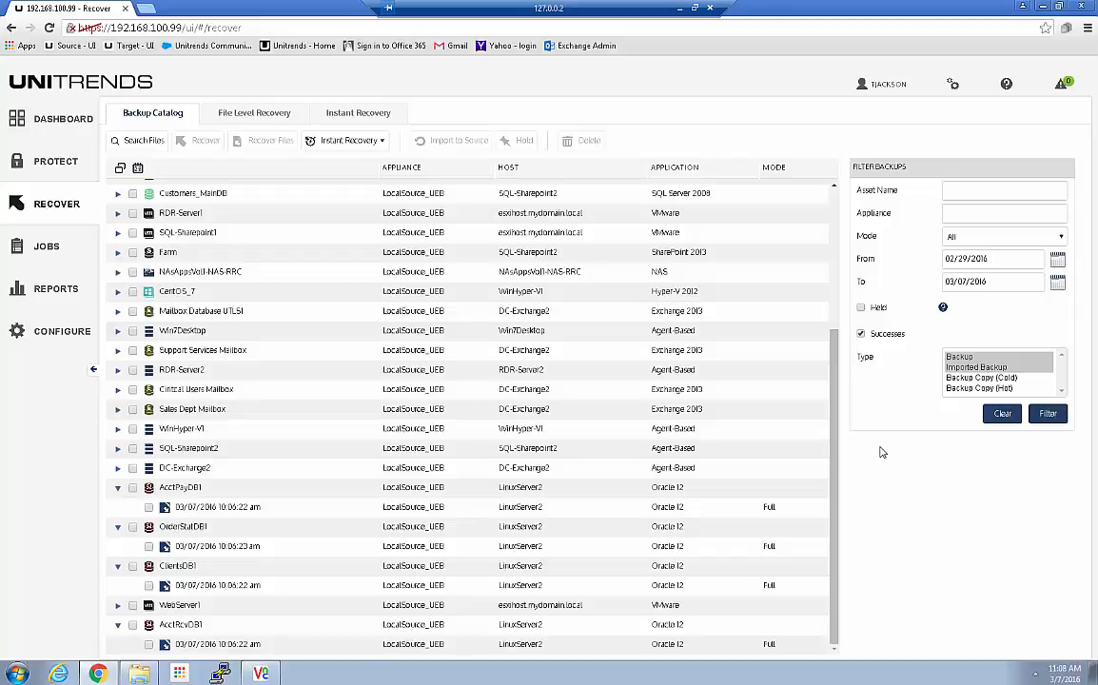
pyautogui.click(54, 295)
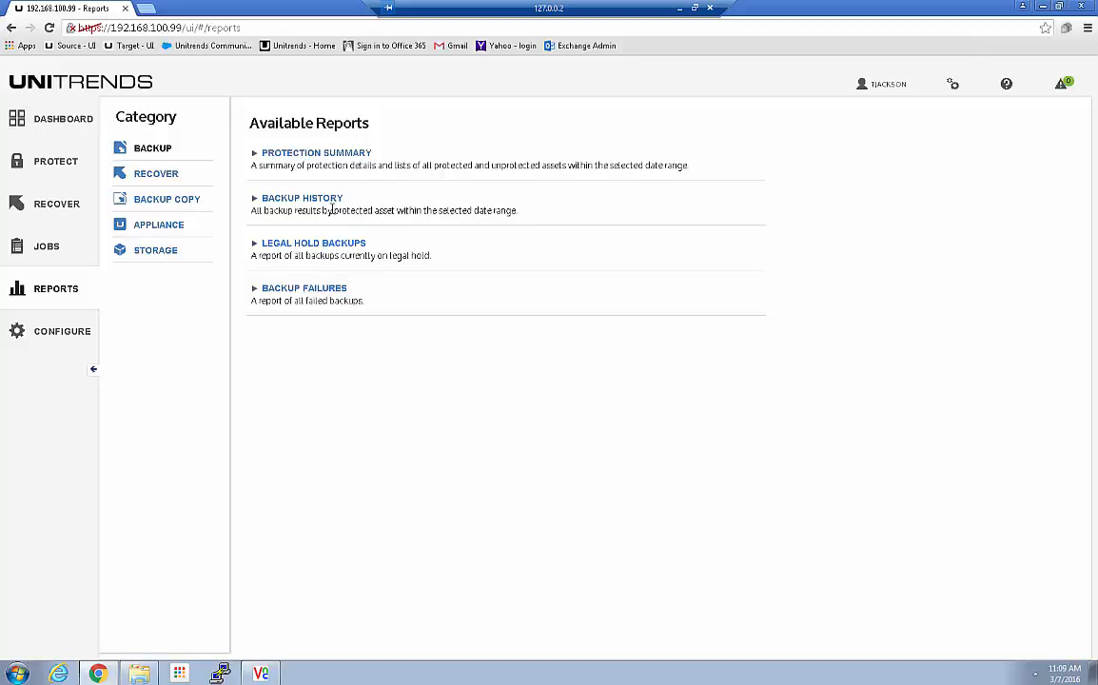
# Step: Run the Backup History report with a From date of 03/01/2016
pyautogui.click(302, 201)
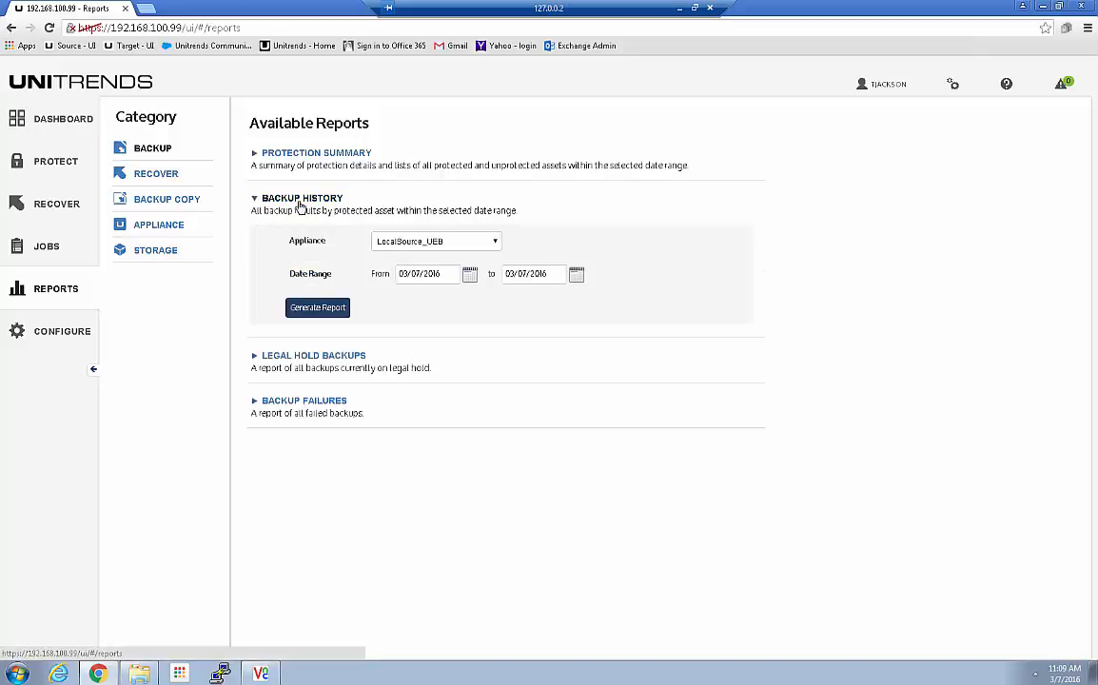
pyautogui.click(472, 273)
pyautogui.click(437, 333)
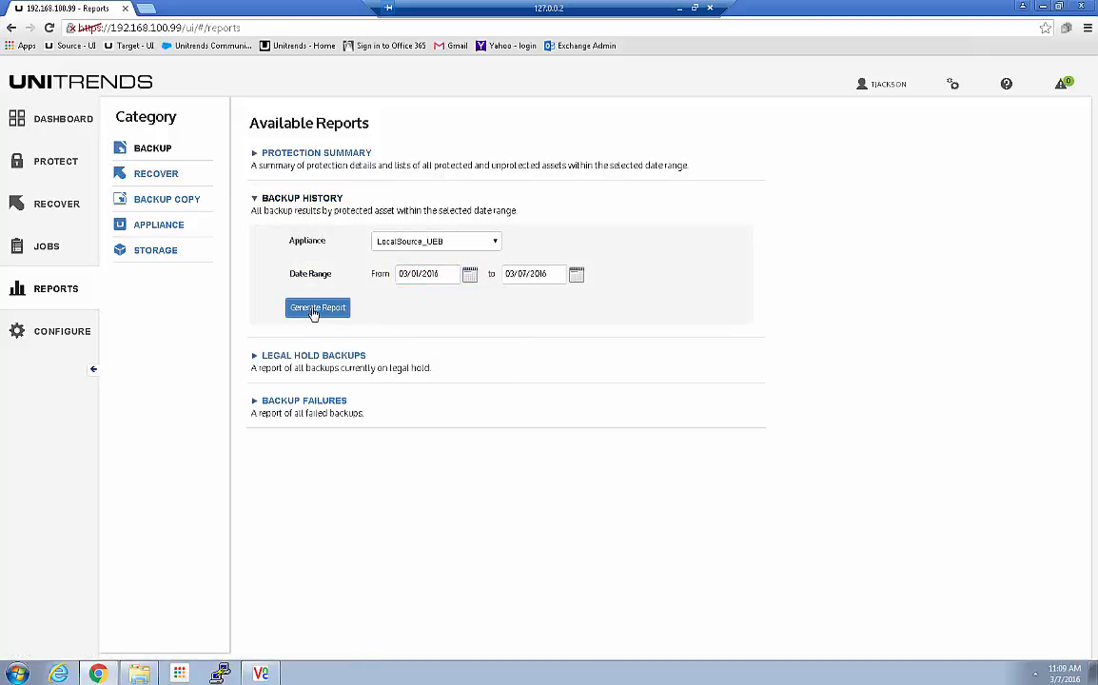
pyautogui.click(315, 308)
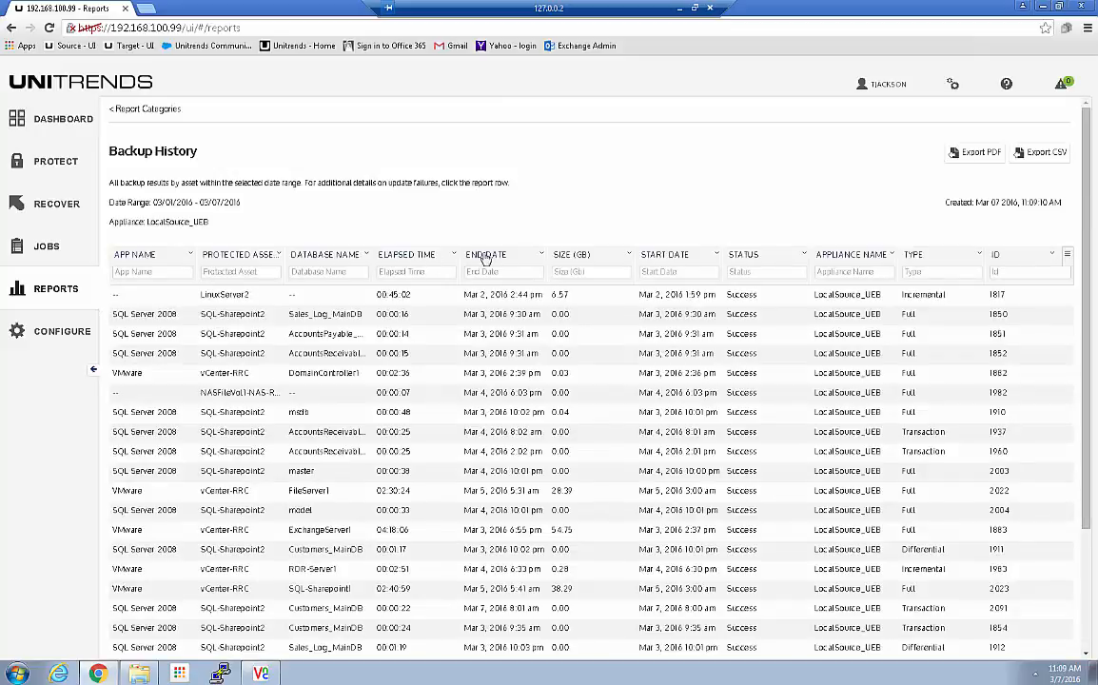
# Step: Sort the report by Start Date newest first and try an App Name filter of 'or'
pyautogui.click(675, 255)
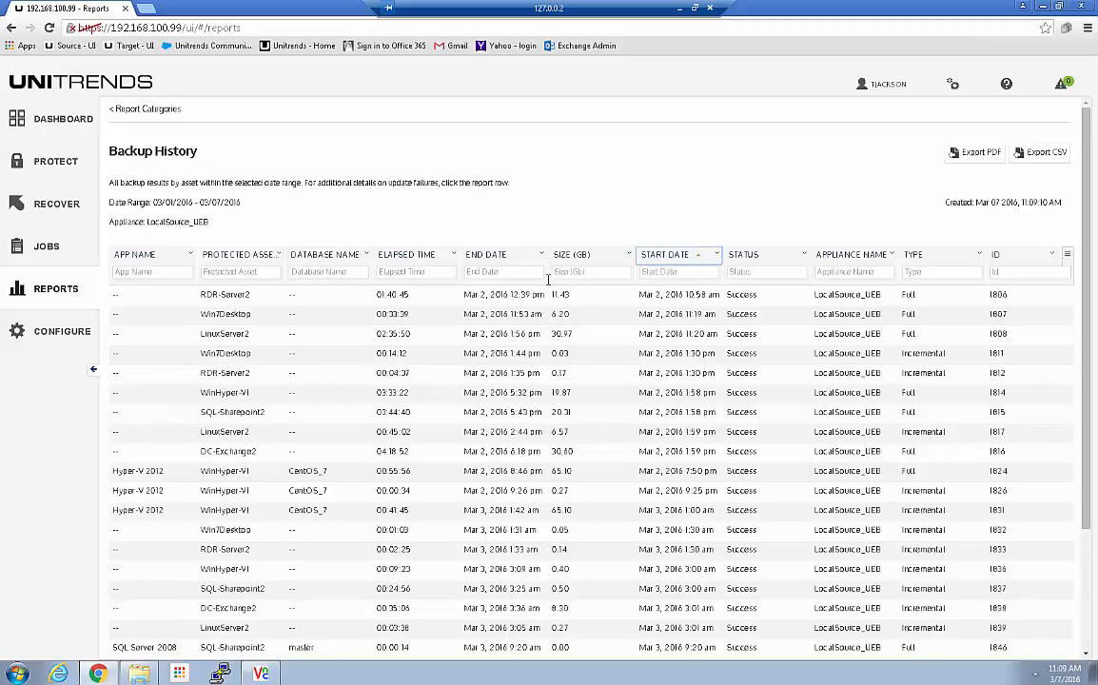
pyautogui.click(680, 258)
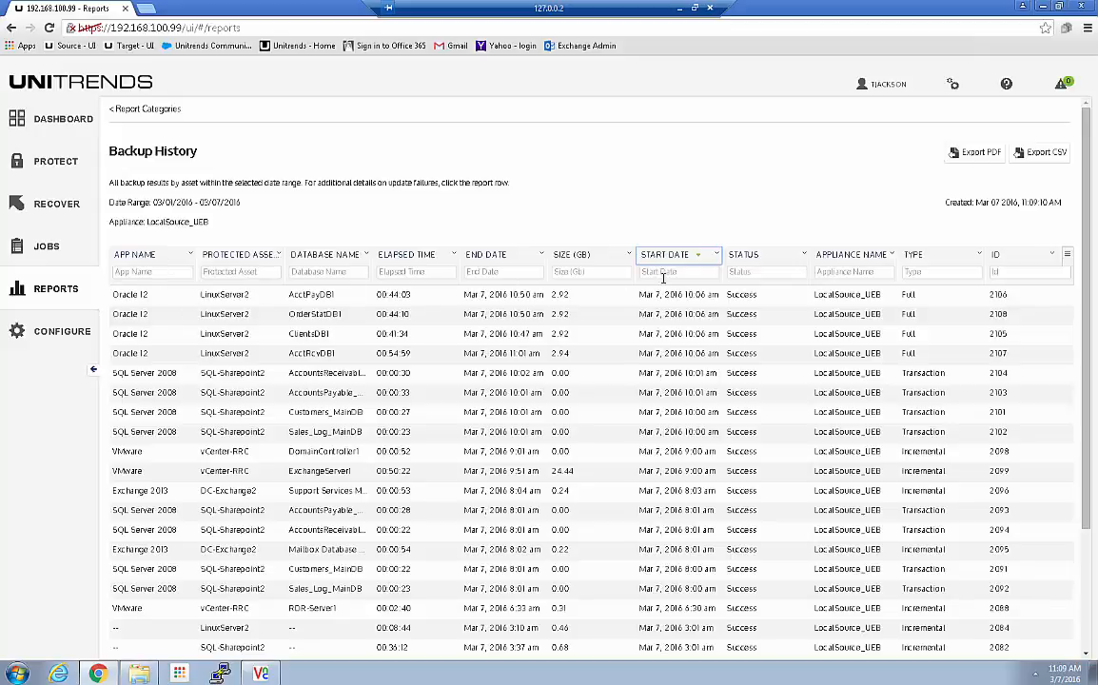
pyautogui.click(132, 272)
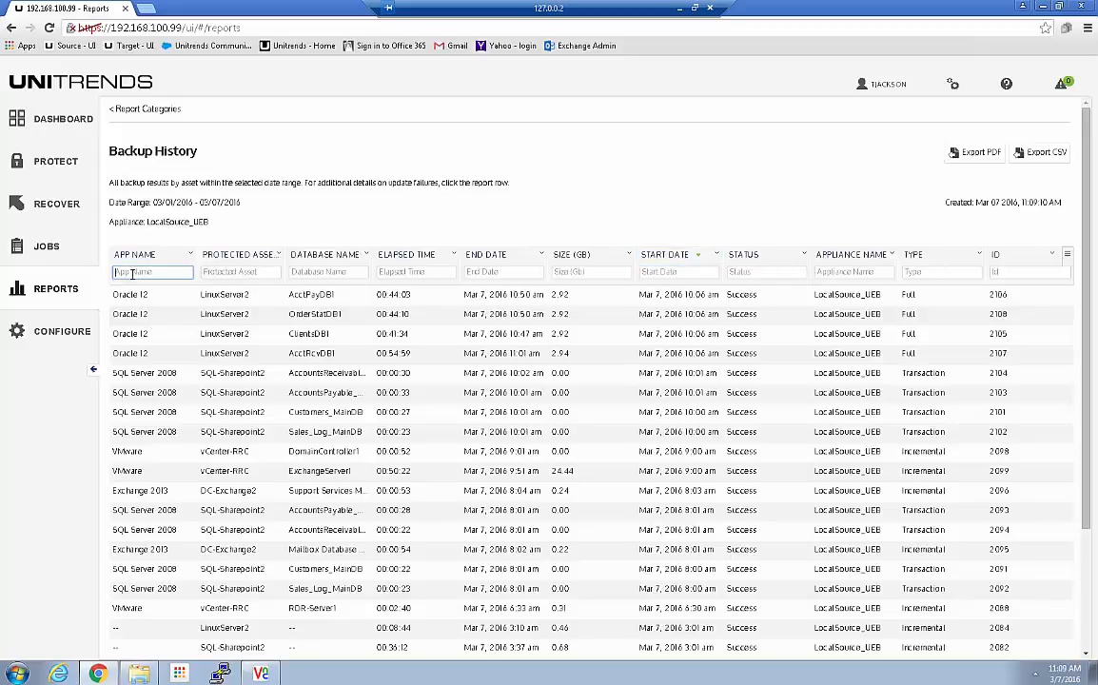
pyautogui.write('or')
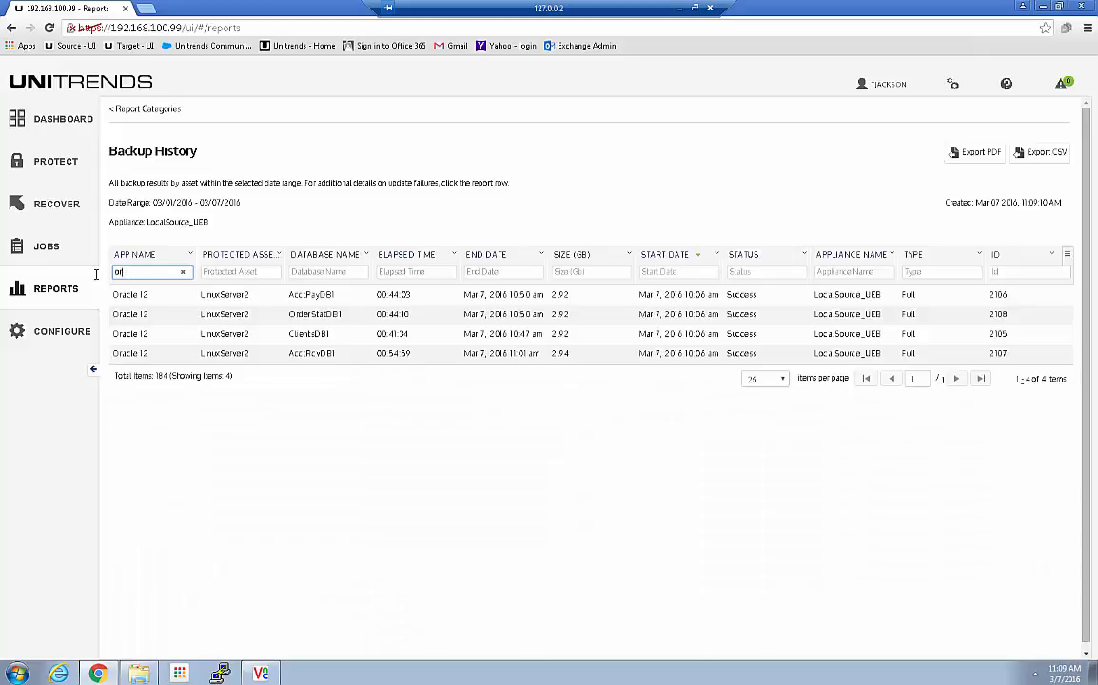
pyautogui.press('BackSpace')
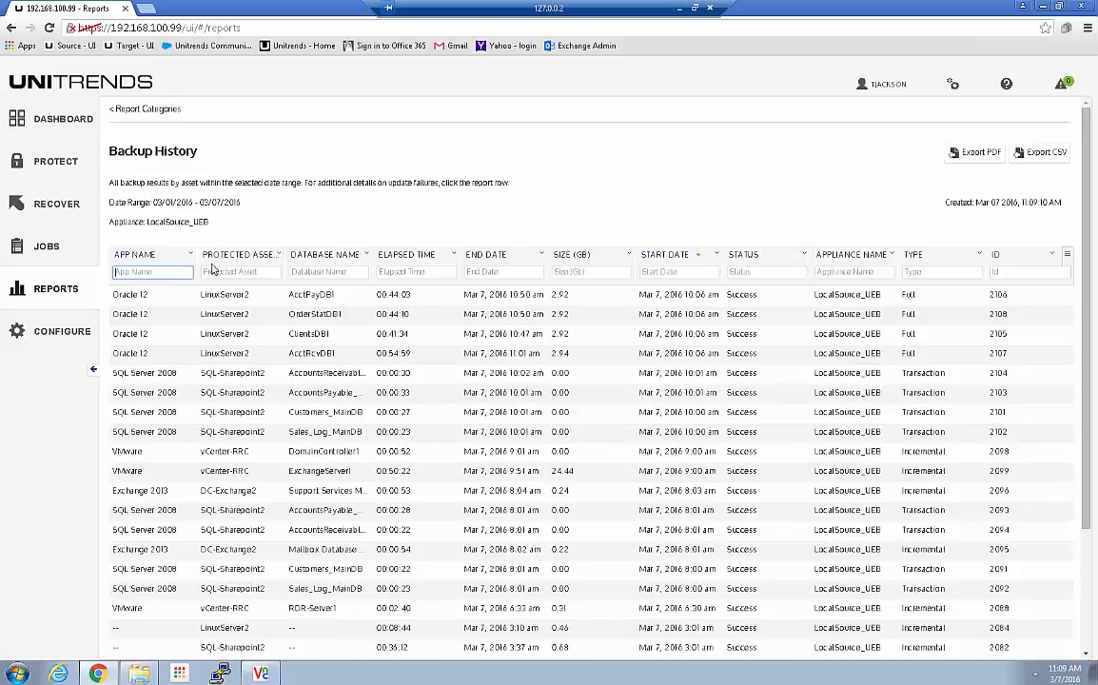
# Step: Try a Protected Asset filter of 'Li', then filter by Database Name 'db1'
pyautogui.click(207, 272)
pyautogui.write('Linu')
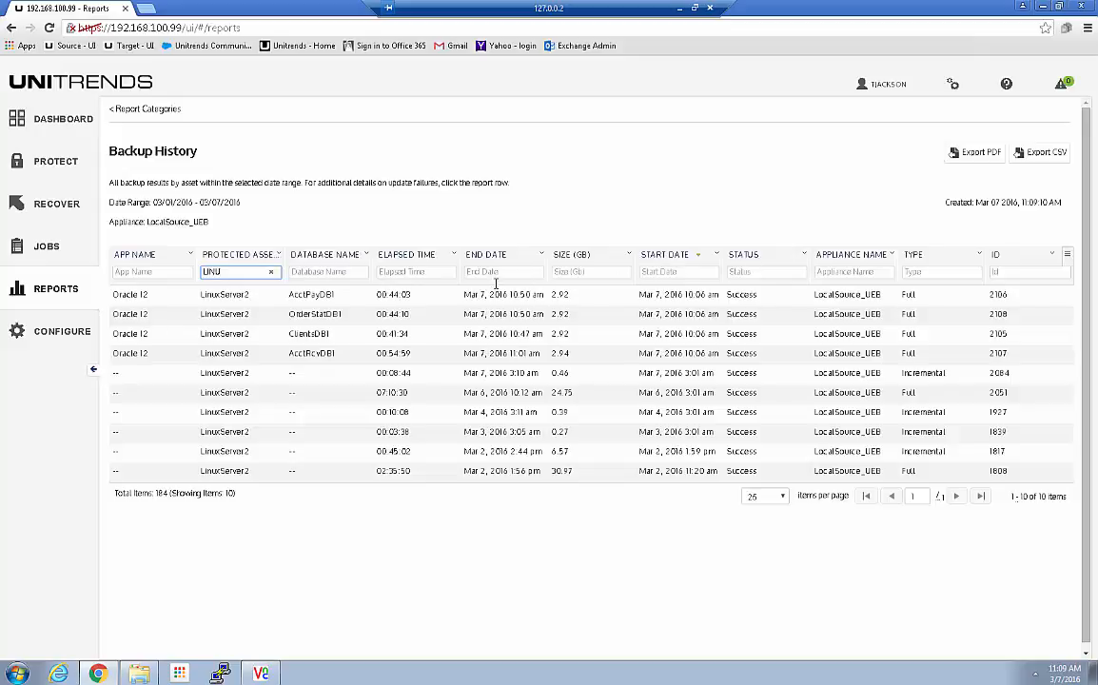
pyautogui.moveTo(265, 272); pyautogui.dragTo(171, 272)
pyautogui.click(271, 272)
pyautogui.click(316, 272)
pyautogui.write('db')
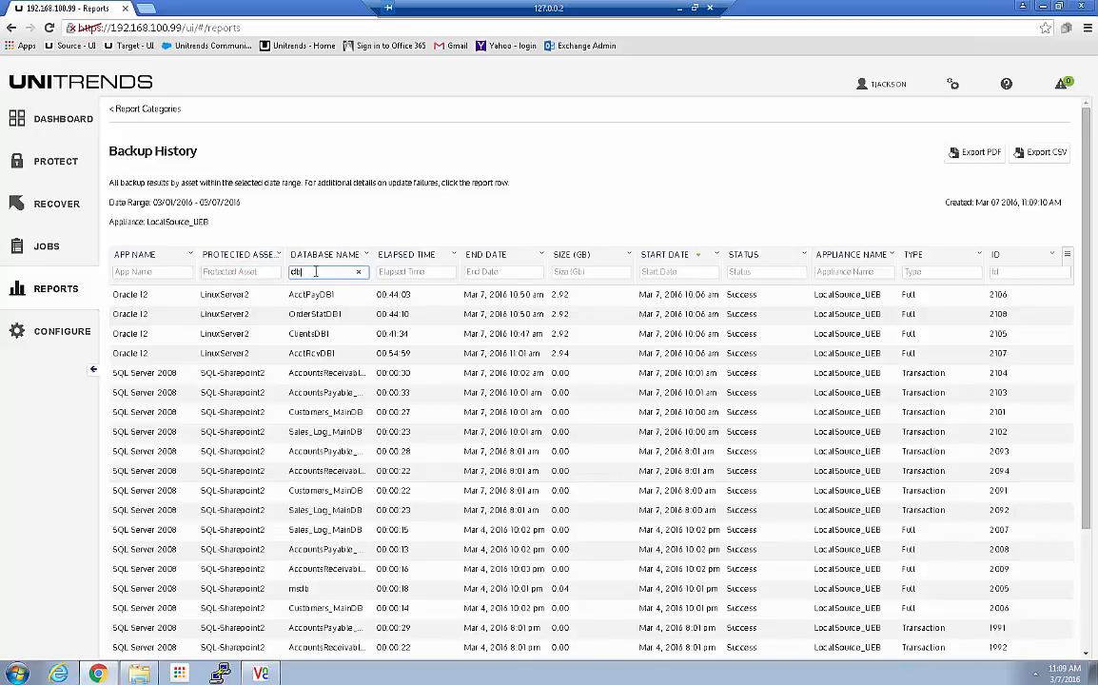
pyautogui.scroll(-3, 300, 380)
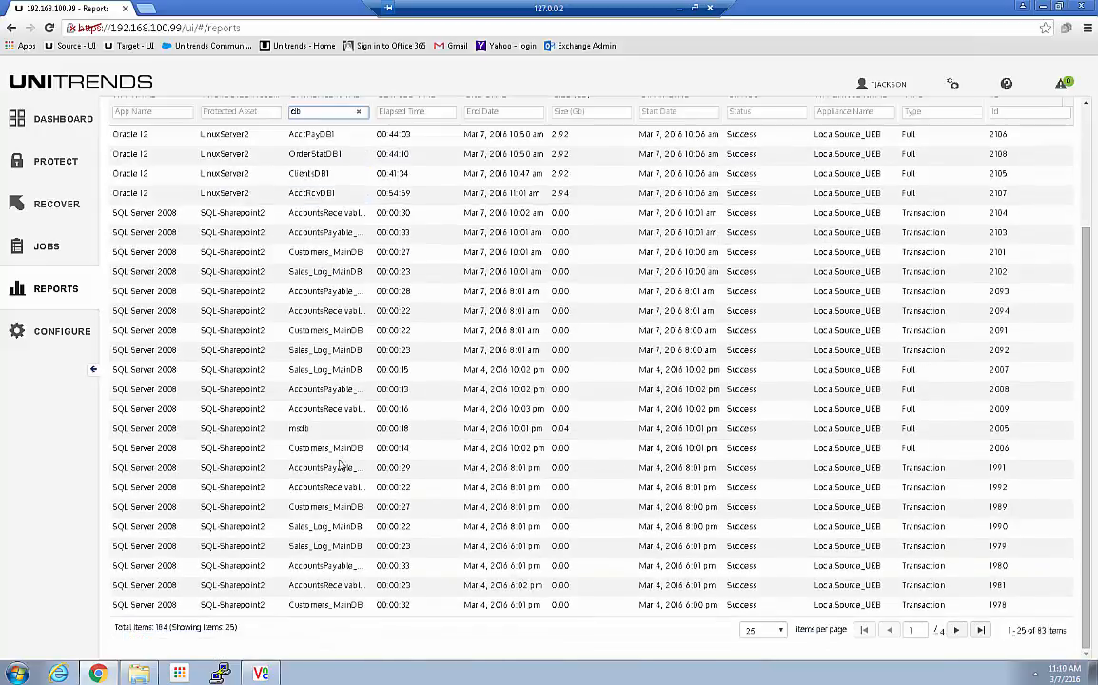
pyautogui.scroll(3, 340, 482)
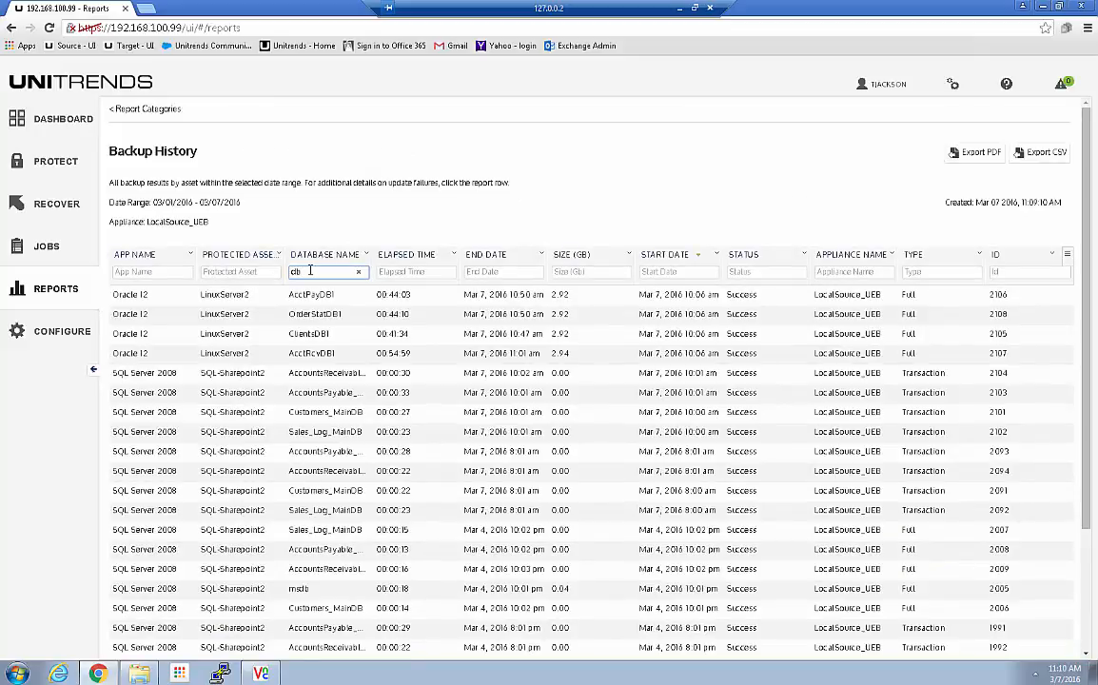
pyautogui.write('1')
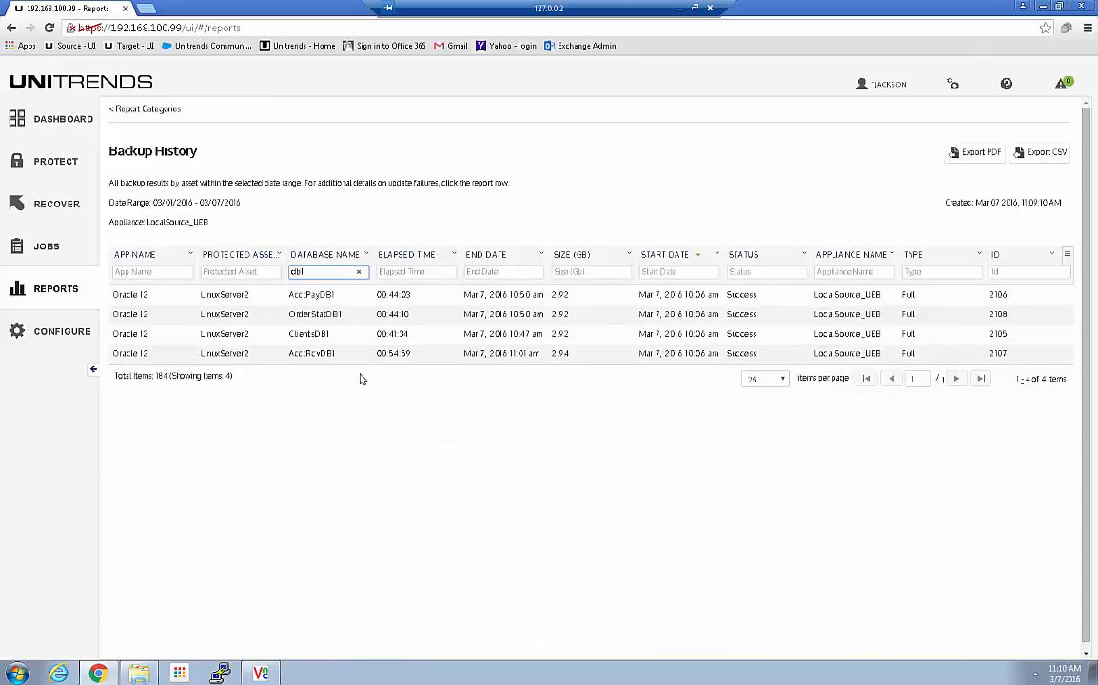